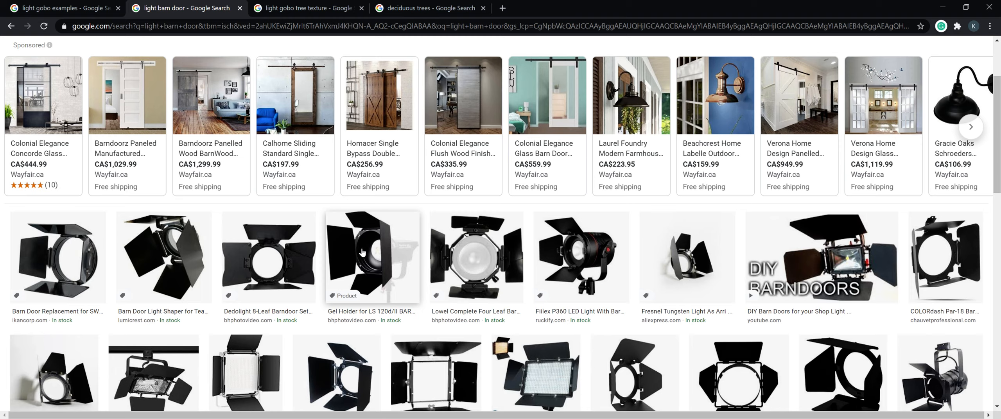
Browse the light gobo example images and enlarge the Play Production: Technical - Tabb Drama picture.
click(75, 5)
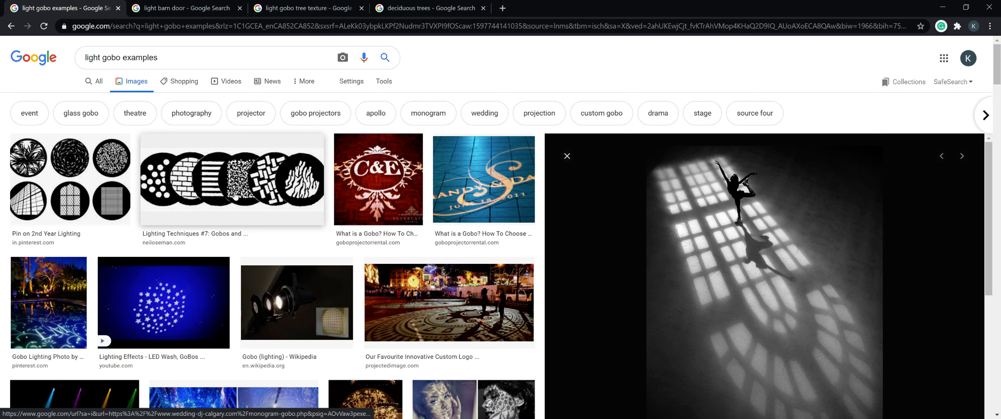
scroll(232, 194, down, 1)
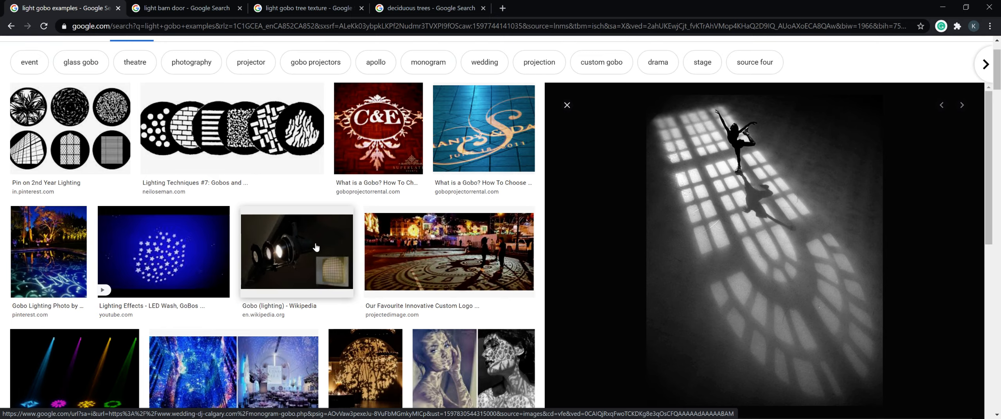
scroll(316, 247, down, 9)
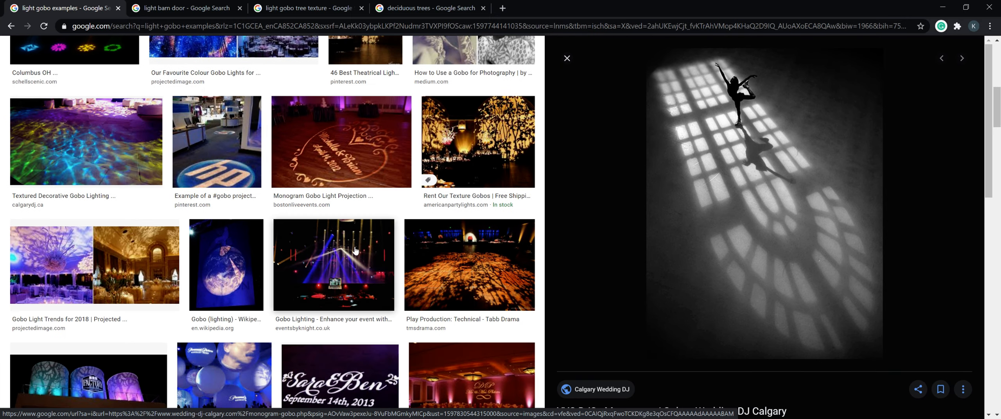
click(468, 278)
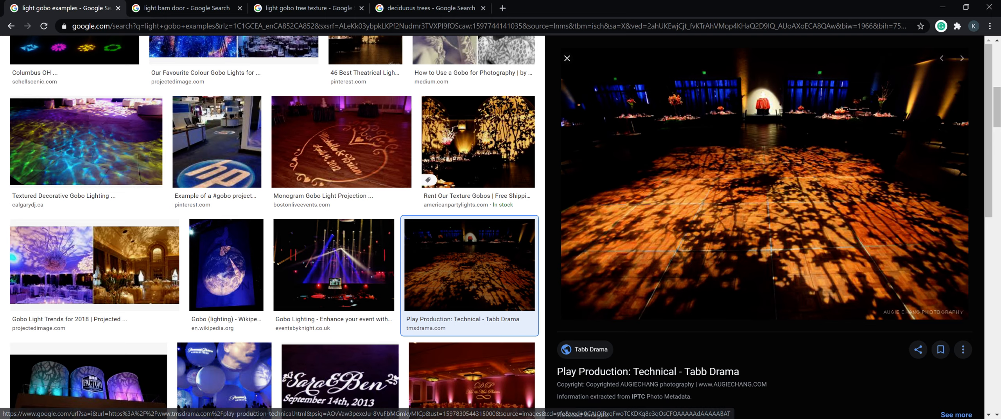
Switch to Maya and set the Arnold RenderView camera to perspShape1.
key(alt+Tab)
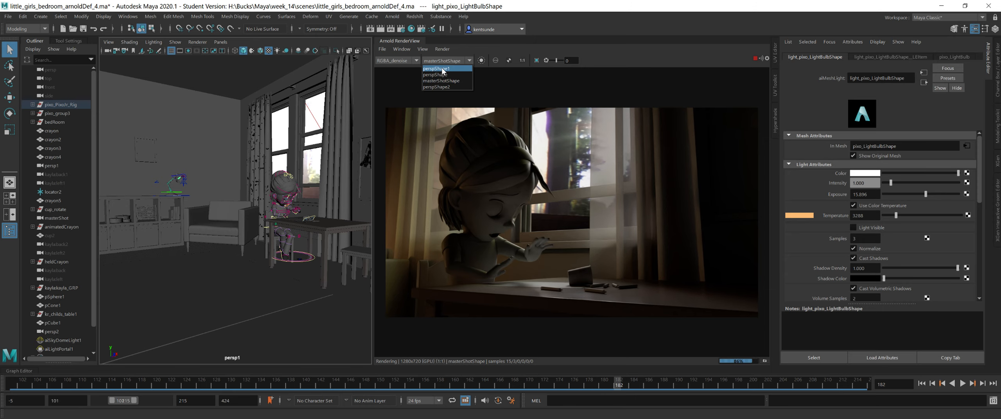
click(443, 69)
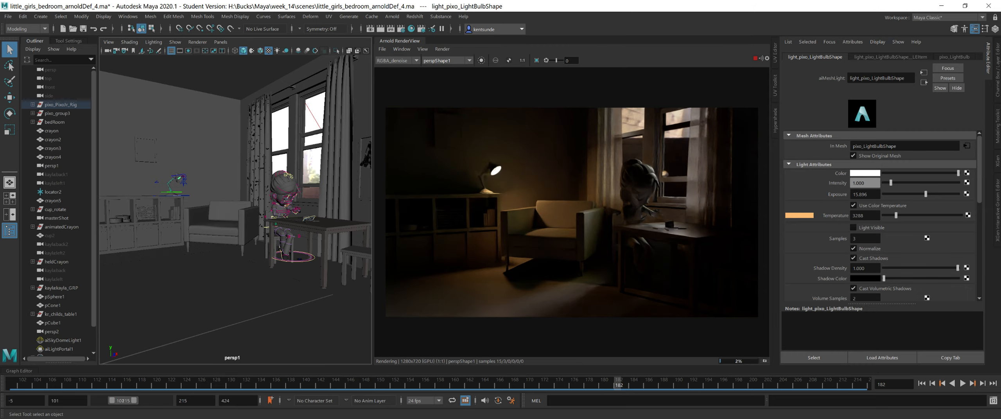
Bring up the Light Editor and mute the lamp's light_pixo_LightBulbShape mesh light.
drag(1000, 270, 476, 106)
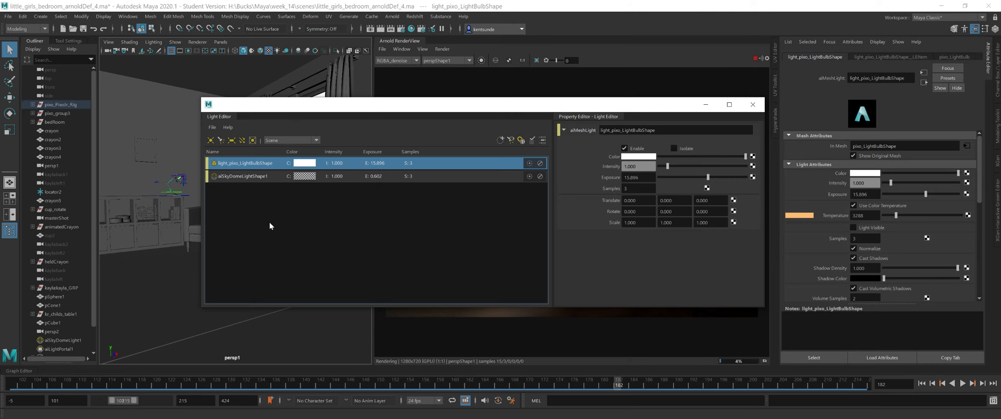
click(468, 187)
drag(407, 109, 529, 70)
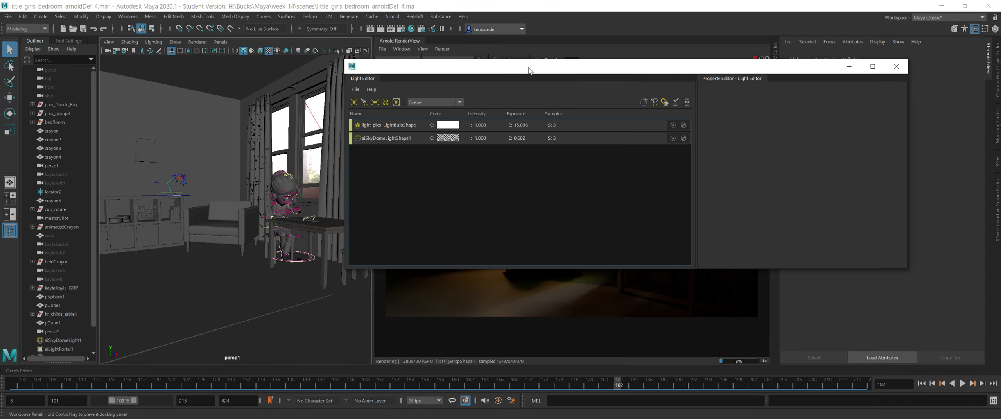
click(595, 128)
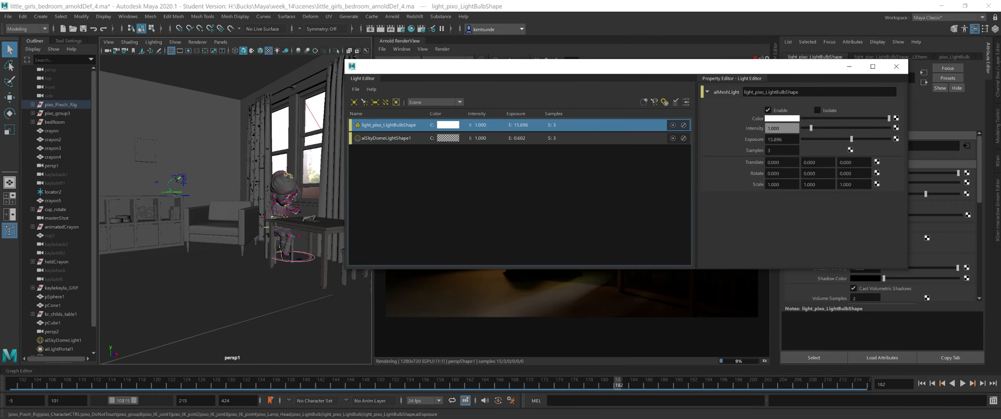
click(616, 181)
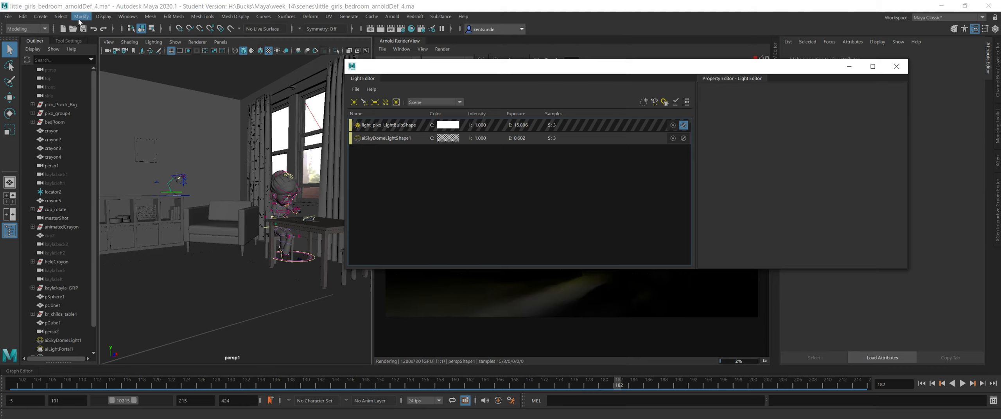
Create a spot light and raise it about 33 units above the floor.
click(41, 16)
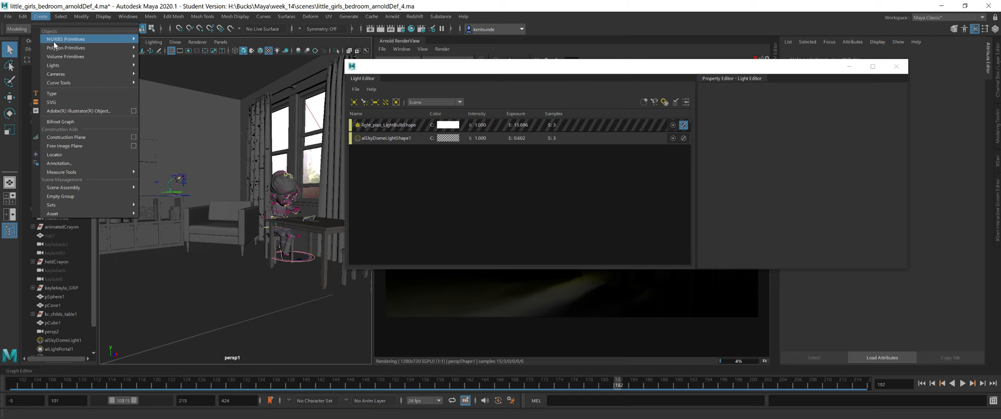
mouse_move(73, 66)
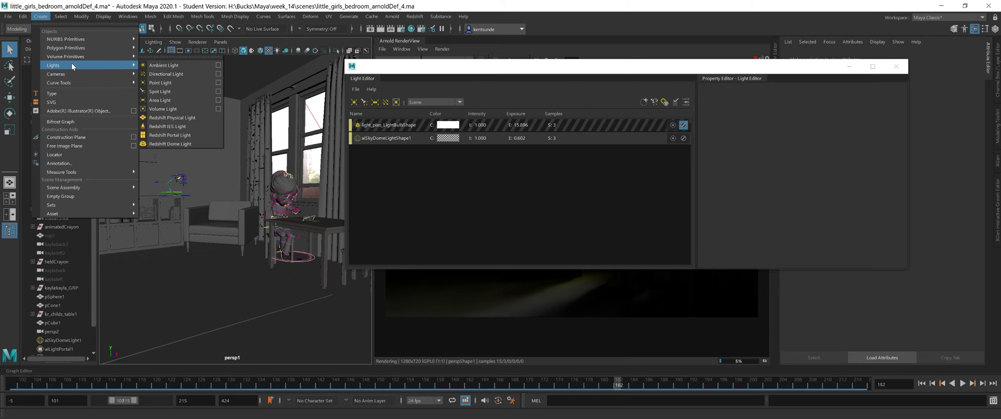
click(160, 91)
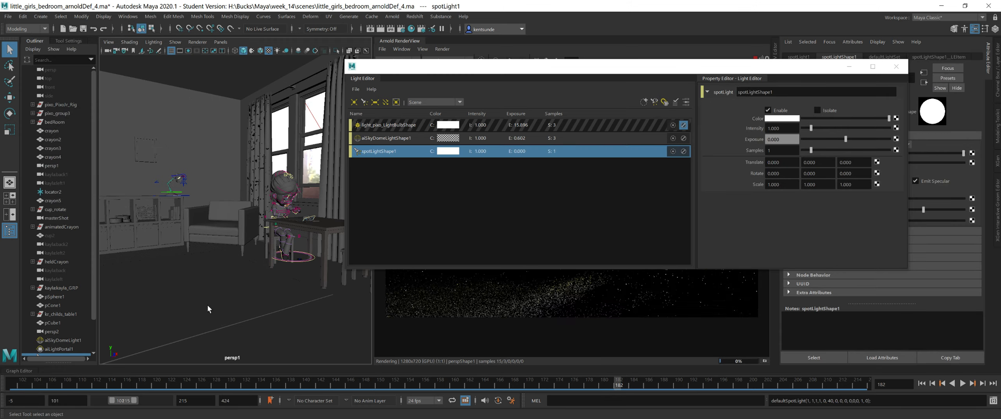
key(w)
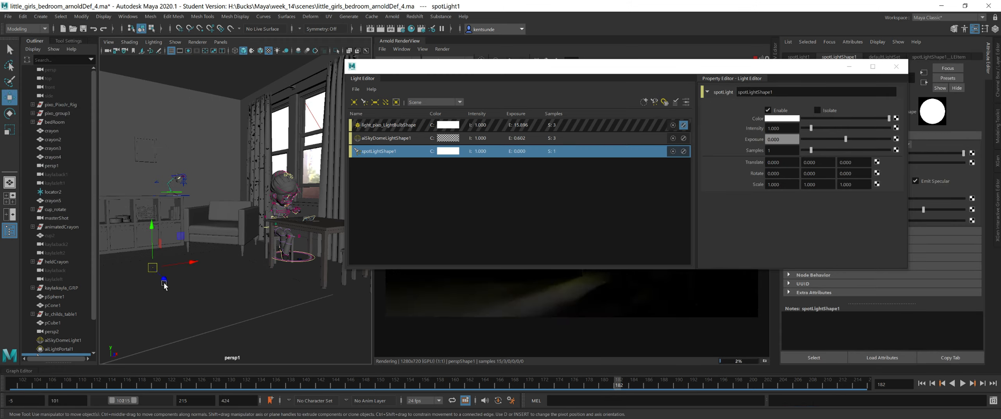
drag(152, 229, 151, 199)
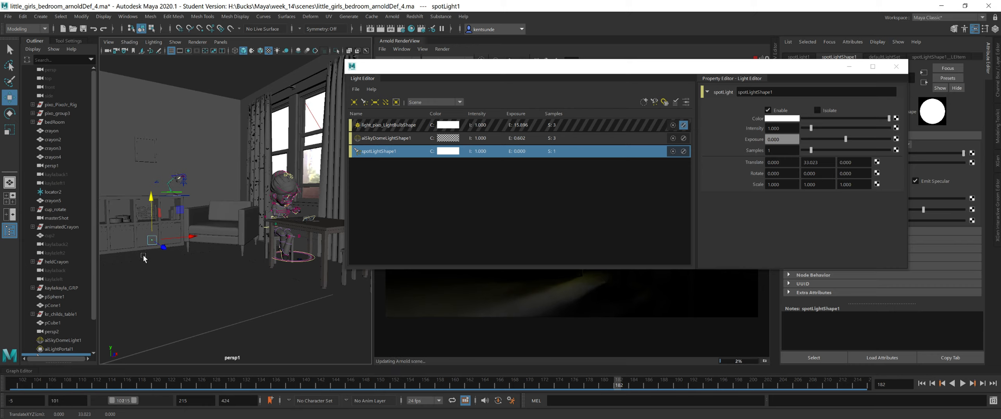
Scale the spot light up uniformly to about 54 and move the Light Editor clear of the render view.
click(14, 130)
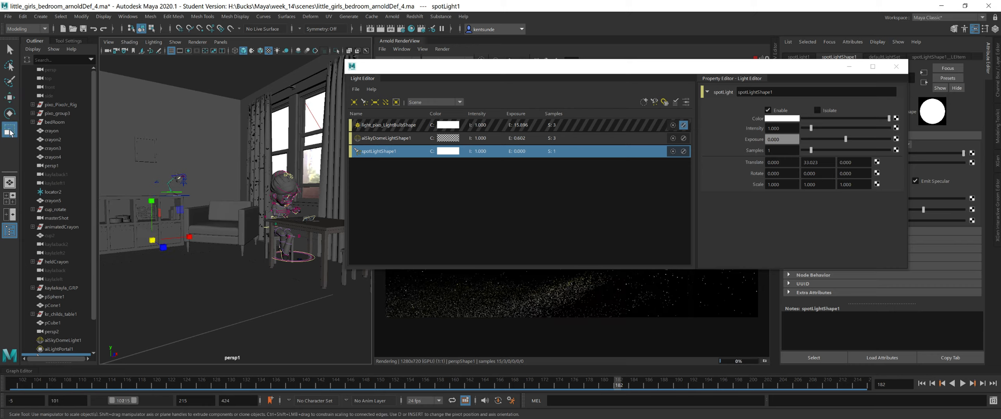
drag(153, 240, 237, 232)
alt+drag(191, 298, 232, 297)
alt+middle_drag(232, 297, 196, 311)
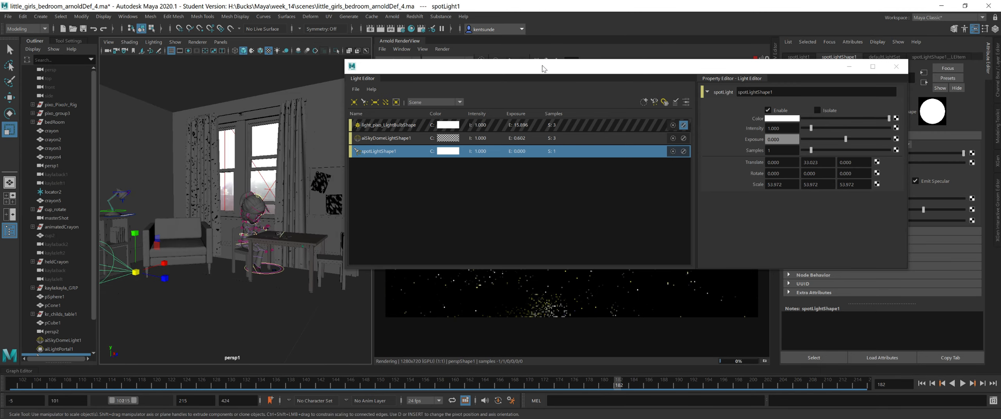
drag(541, 69, 1000, 159)
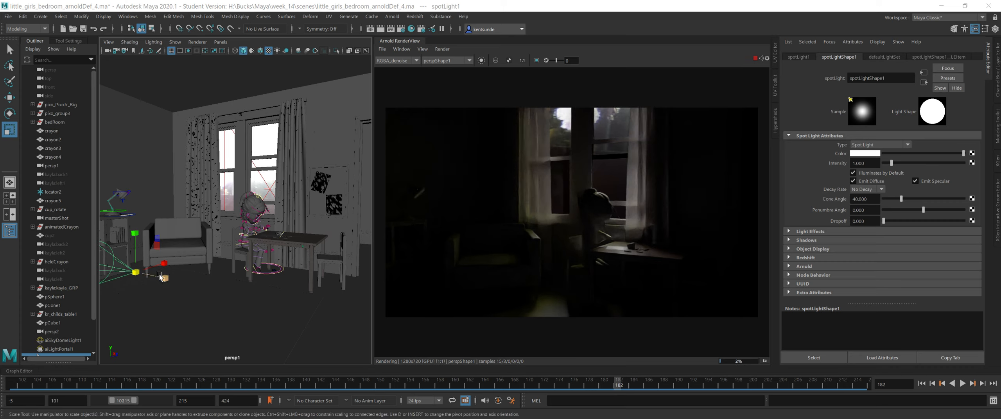
Rotate the spot light to aim down at the floor and raise it to near the room's ceiling.
alt+drag(201, 283, 117, 164)
key(e)
key(w)
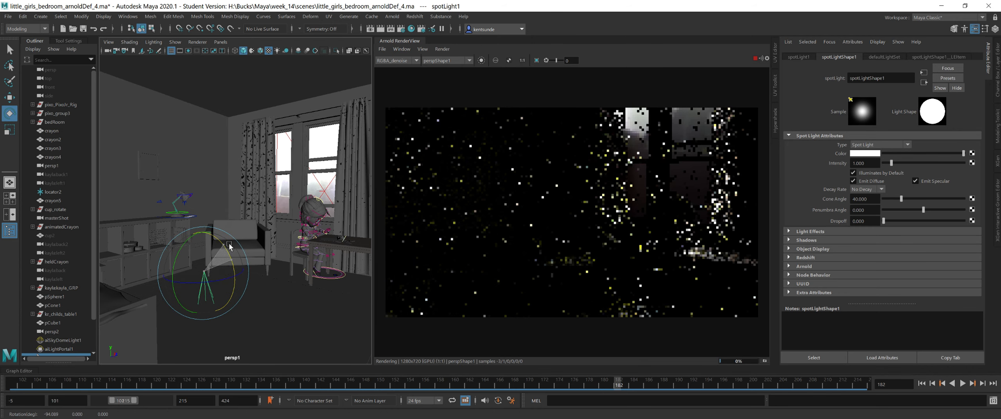
drag(217, 268, 329, 62)
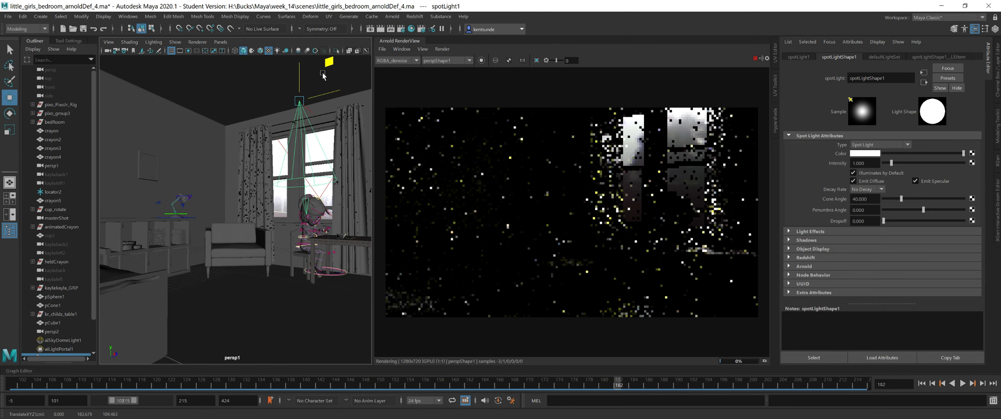
alt+drag(326, 168, 273, 177)
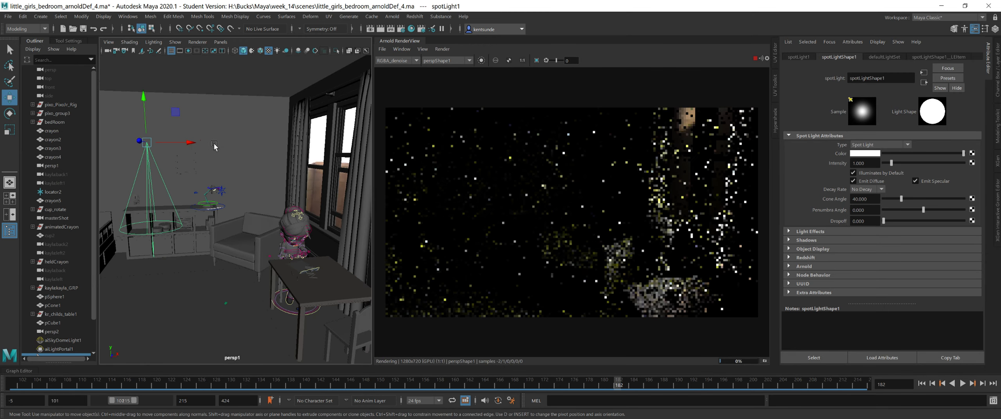
alt+drag(212, 147, 238, 142)
alt+middle_drag(245, 219, 226, 183)
alt+drag(229, 207, 211, 208)
Set the render camera to perspShape2 and position the spot light above the floor area by the armchair.
click(442, 62)
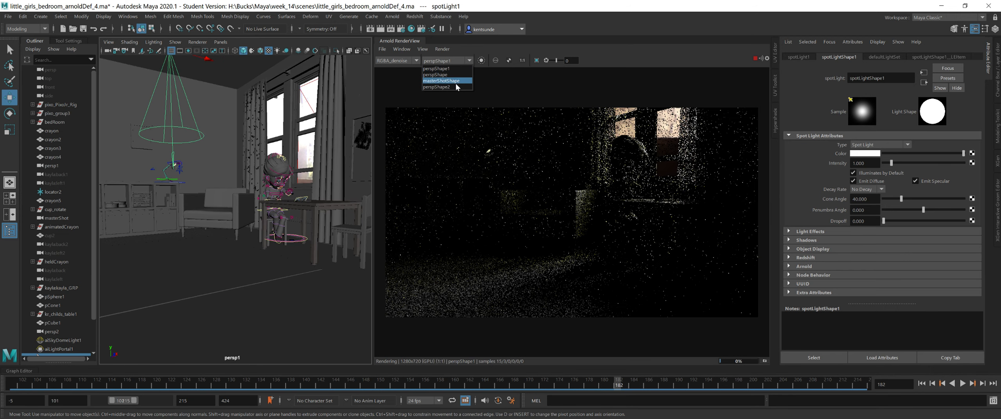
click(455, 83)
alt+drag(231, 188, 234, 203)
alt+middle_drag(231, 180, 239, 211)
drag(220, 117, 273, 121)
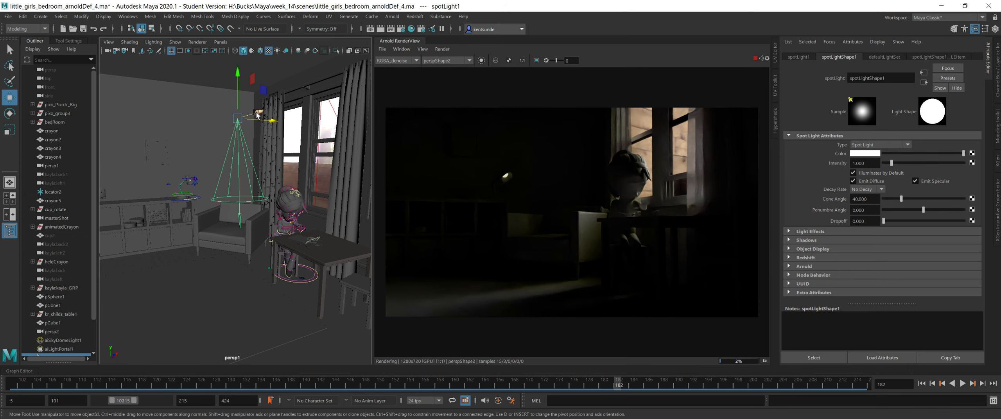
drag(257, 115, 245, 119)
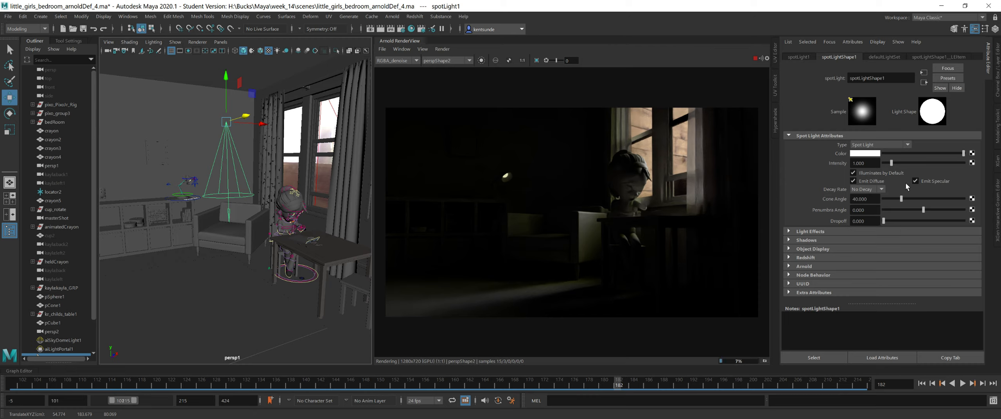
Try a higher intensity on the spot light and restore it to 1.
drag(892, 164, 899, 165)
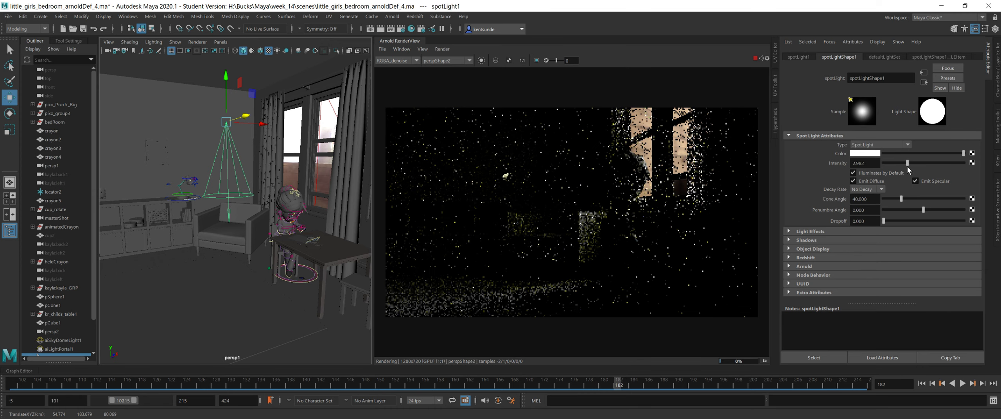
click(863, 163)
key(Return)
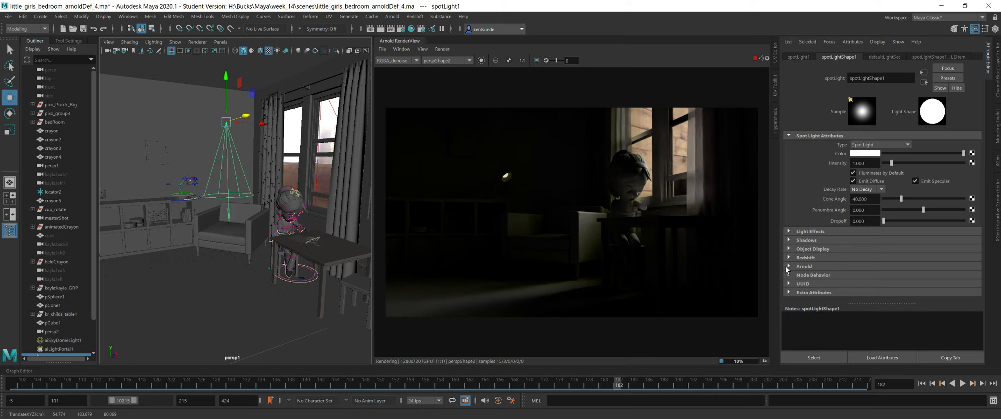
Set the spot light's Arnold exposure to 25, and reduce it to about 16.8.
click(788, 266)
scroll(858, 263, down, 3)
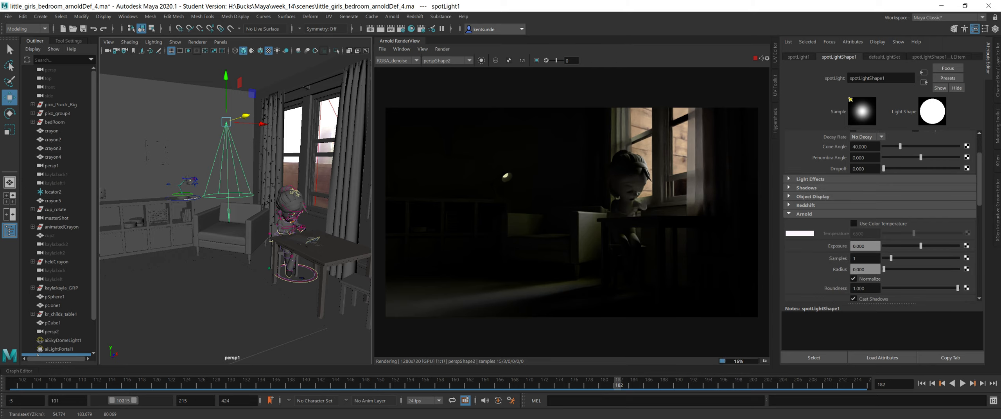
drag(870, 247, 682, 229)
text(25)
key(Return)
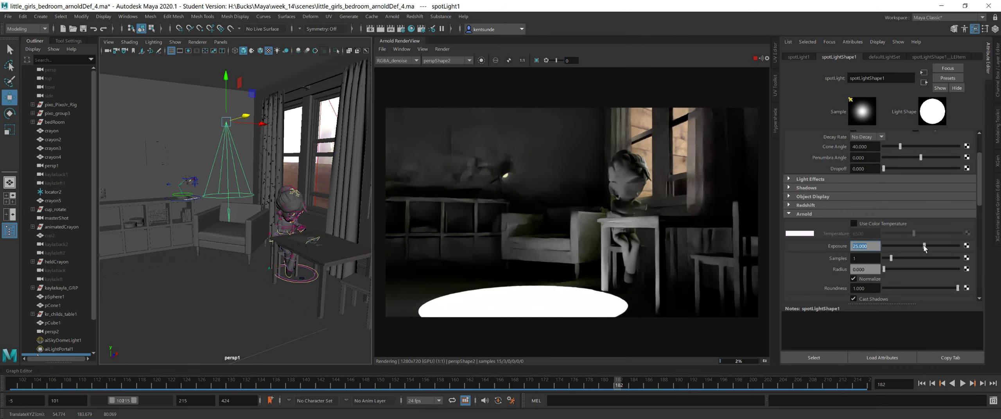
drag(923, 246, 913, 246)
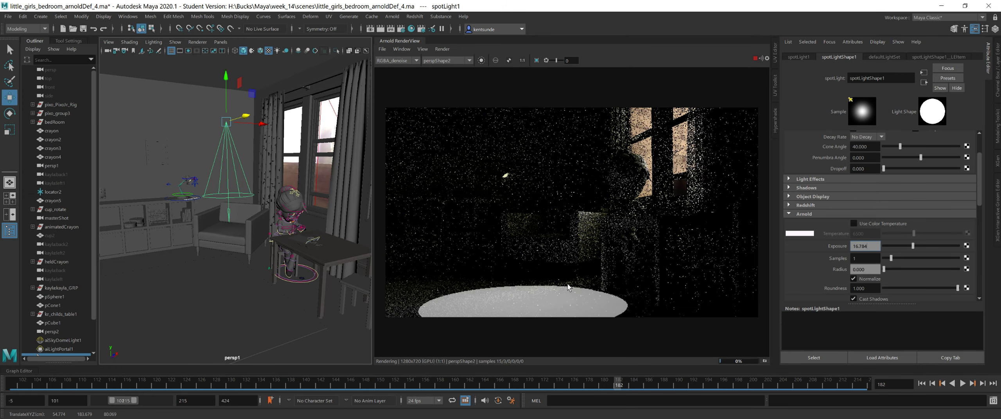
Try a green colour on the spot light and restore it to white.
scroll(828, 221, up, 1)
scroll(828, 221, up, 2)
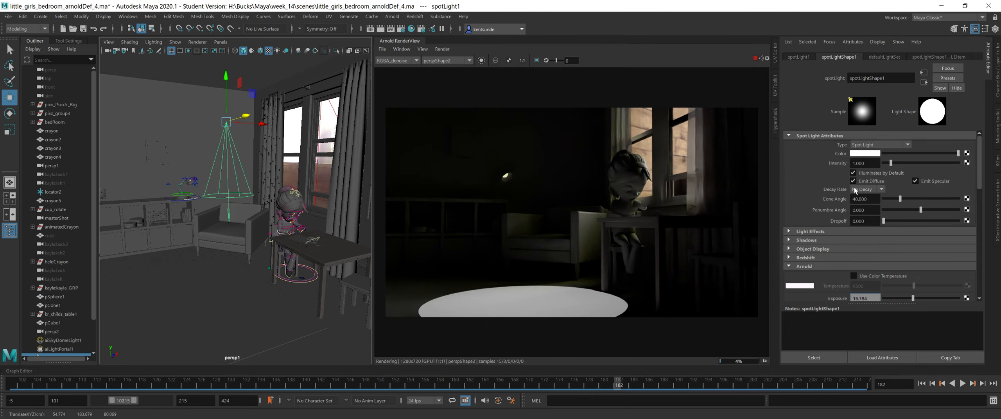
click(864, 154)
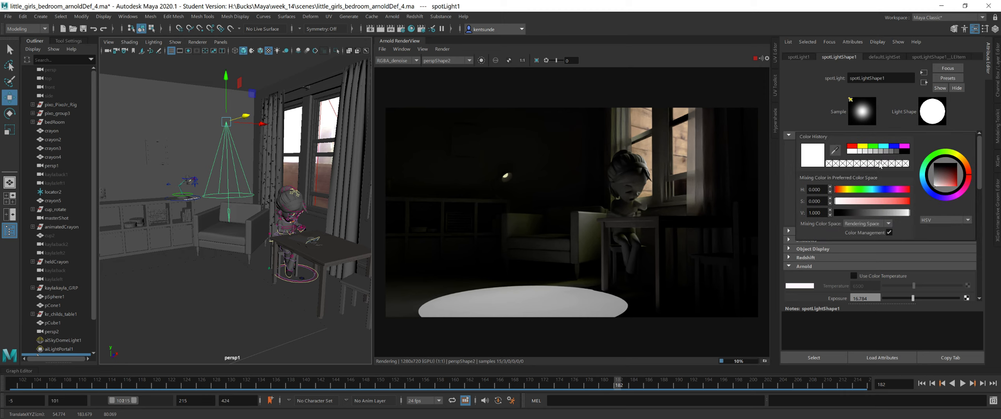
click(863, 146)
click(872, 146)
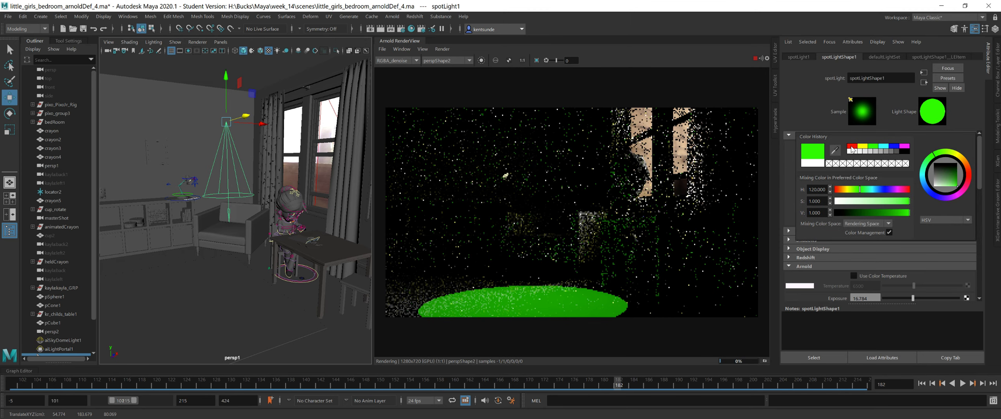
click(850, 152)
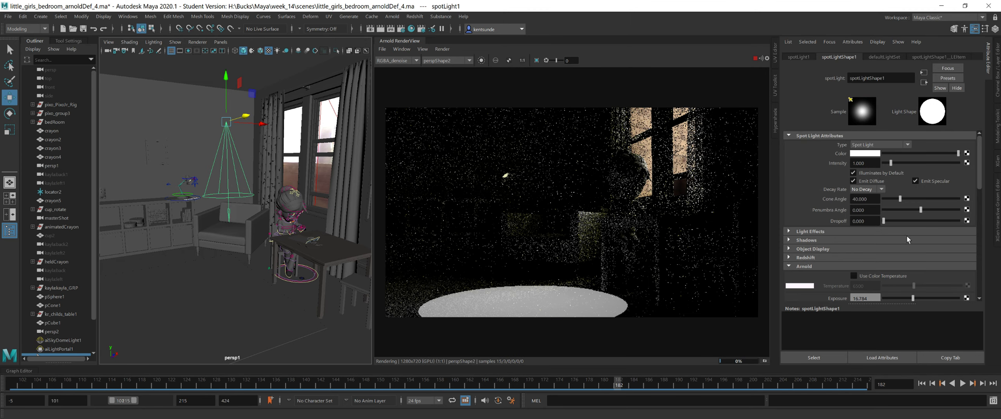
Widen the spot light's cone angle to about 45.5.
mouse_move(901, 200)
mouse_down()
mouse_move(923, 198)
mouse_move(887, 201)
mouse_move(902, 203)
mouse_up()
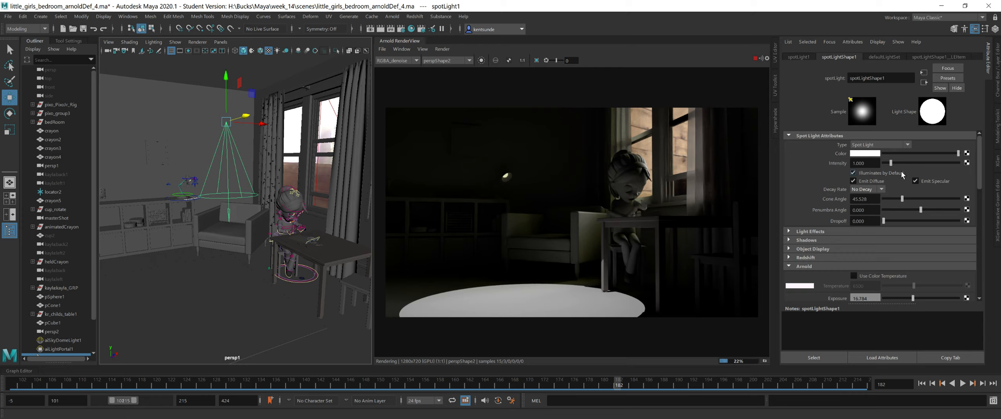
scroll(903, 191, down, 5)
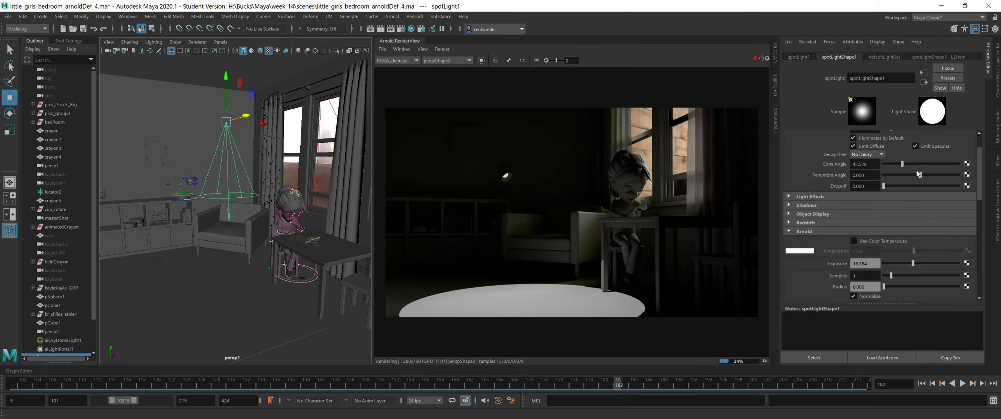
Try the spot light's diffuse visibility at 0, then its indirect visibility at 0, restoring each to 1.
scroll(910, 186, down, 3)
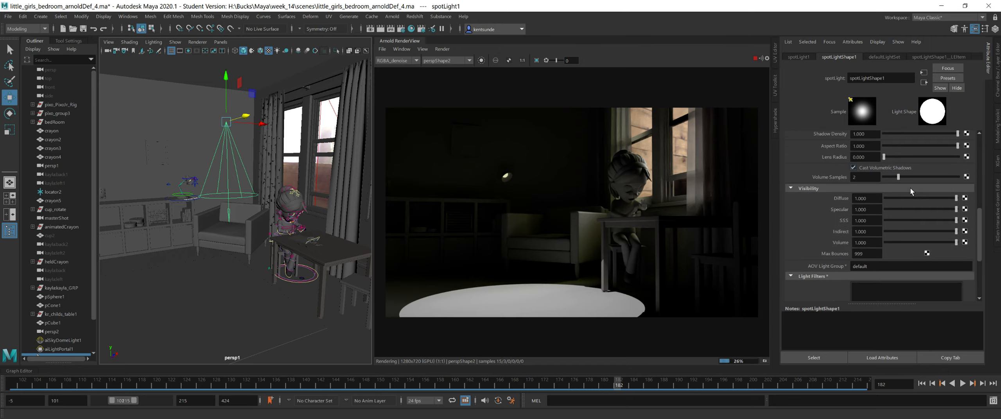
drag(898, 199, 817, 197)
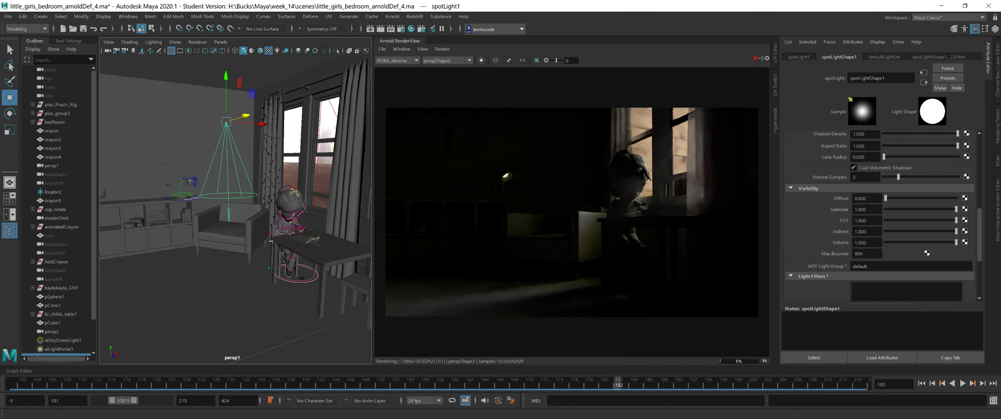
drag(905, 197, 959, 197)
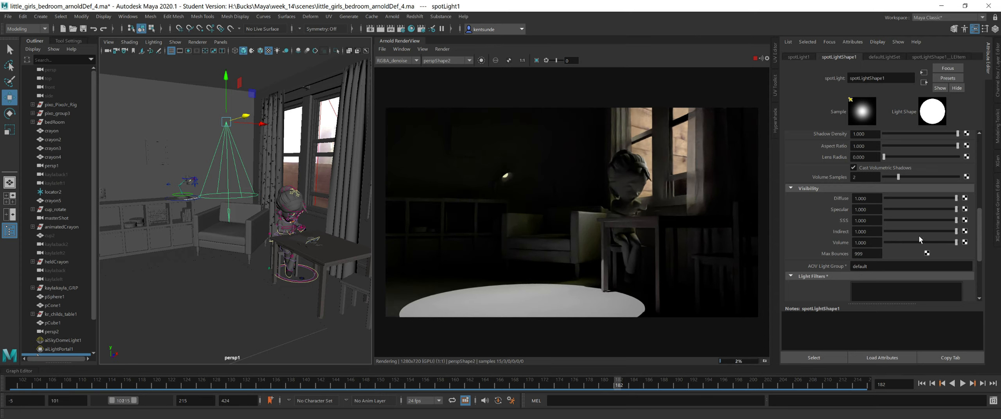
drag(903, 230, 802, 232)
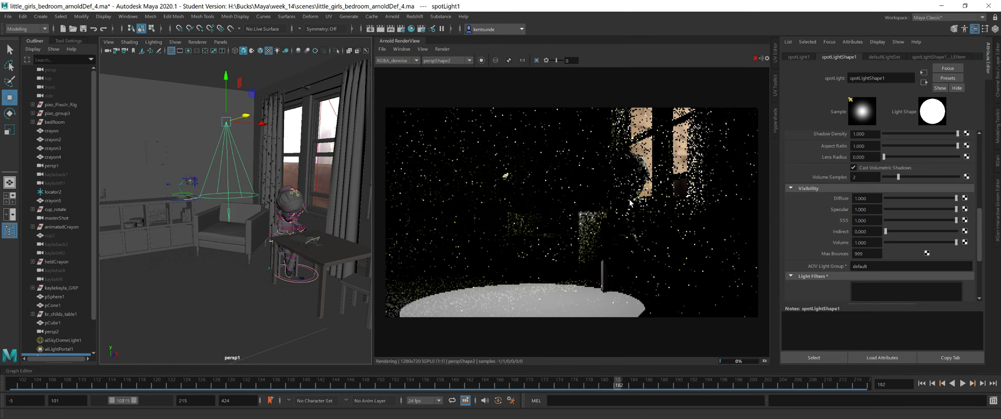
drag(912, 232, 928, 230)
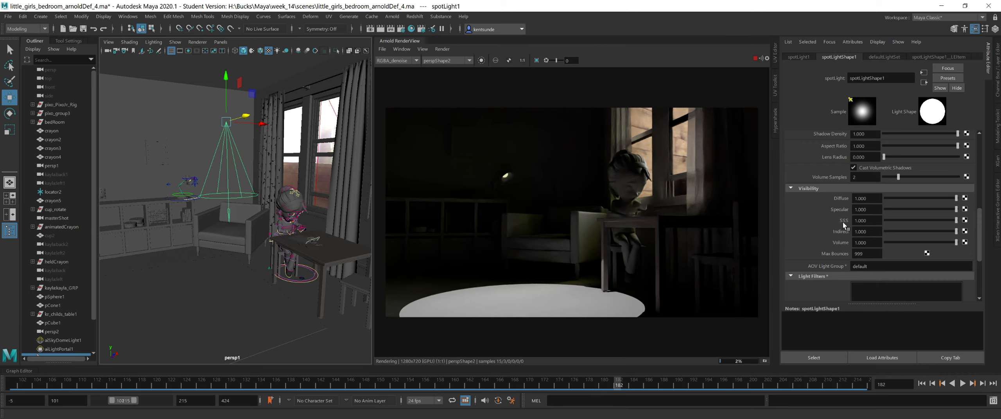
Try the spot light's penumbra angle at -10, 10 and about 6.65, and restore it to 0.
scroll(843, 222, up, 8)
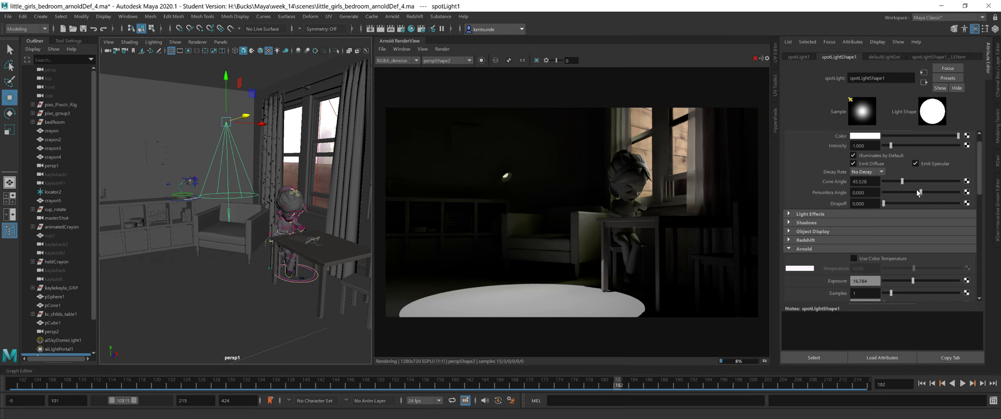
drag(913, 193, 878, 194)
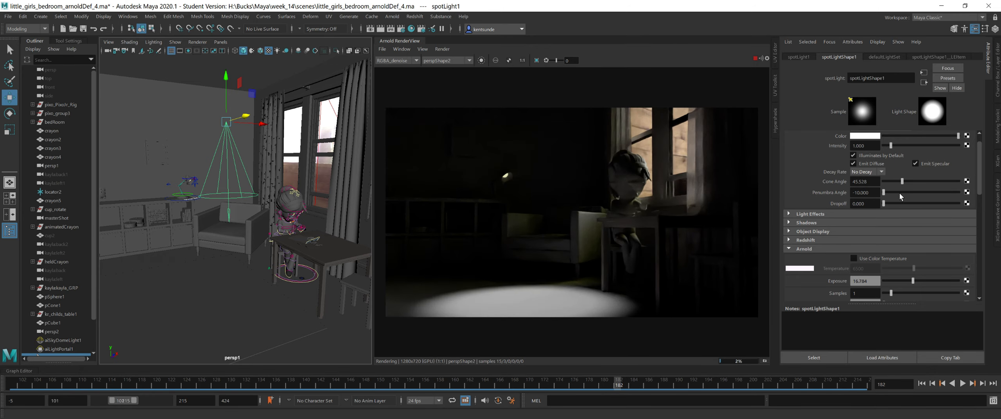
drag(883, 192, 981, 198)
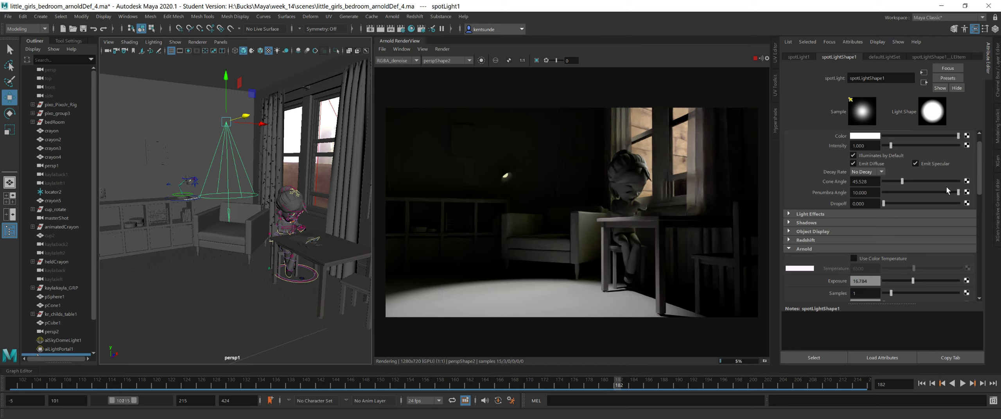
drag(957, 191, 929, 191)
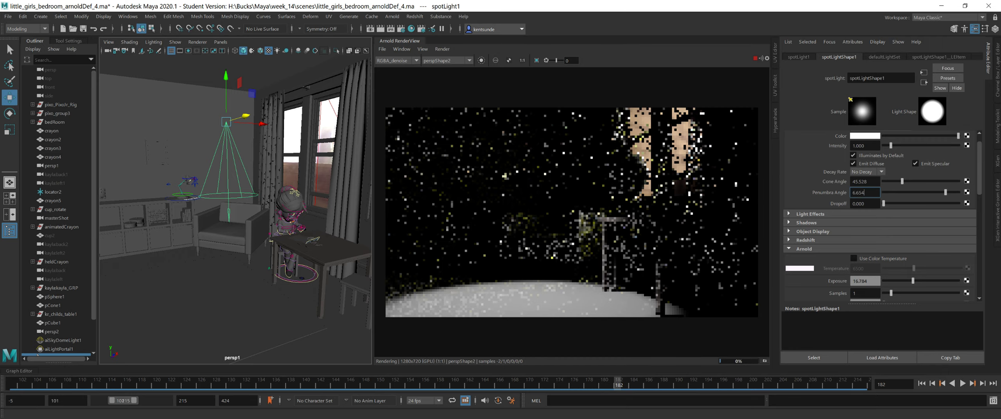
text(0)
key(Return)
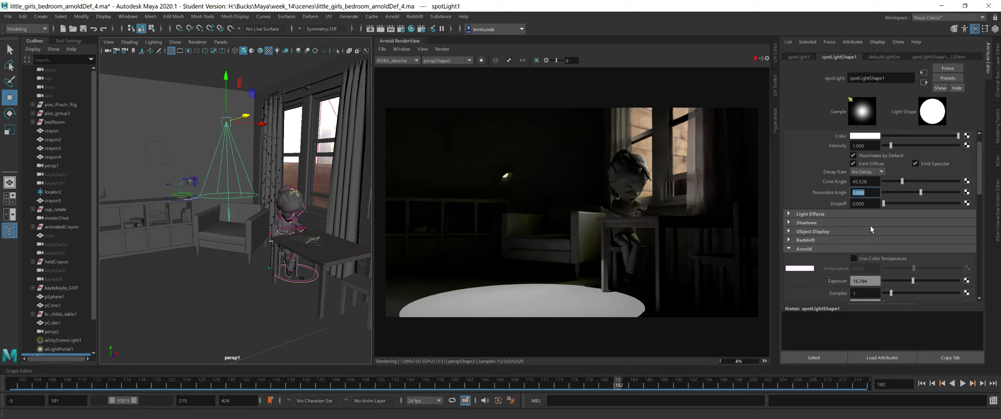
Try a dropoff of about 10.9 and 12.9 on the spot light, and restore it to 0.
drag(884, 203, 886, 205)
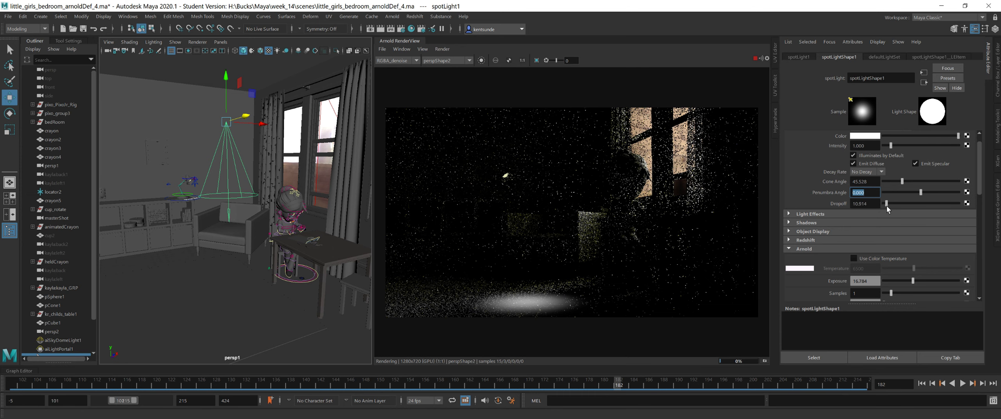
drag(887, 205, 888, 205)
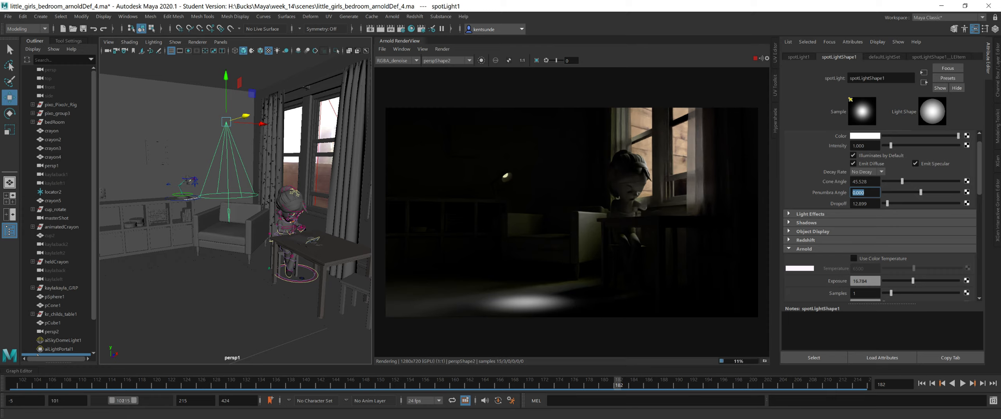
key(Tab)
key(ctrl+a)
text(0)
key(Return)
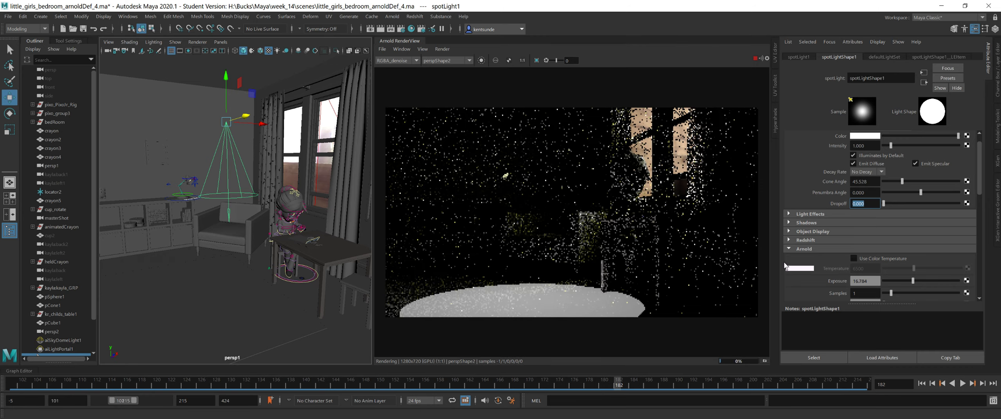
Switch to Chrome, examine the Kelvin color temperature chart in the light temperature image results, and return to Maya.
scroll(840, 264, down, 2)
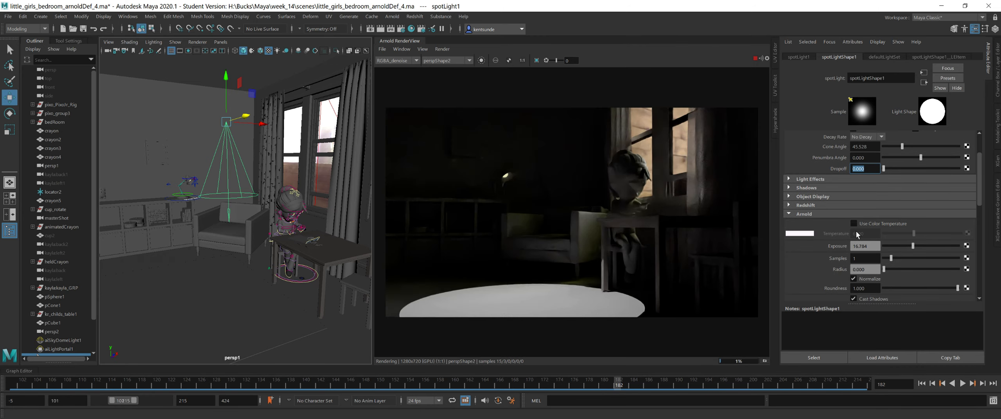
scroll(871, 233, down, 1)
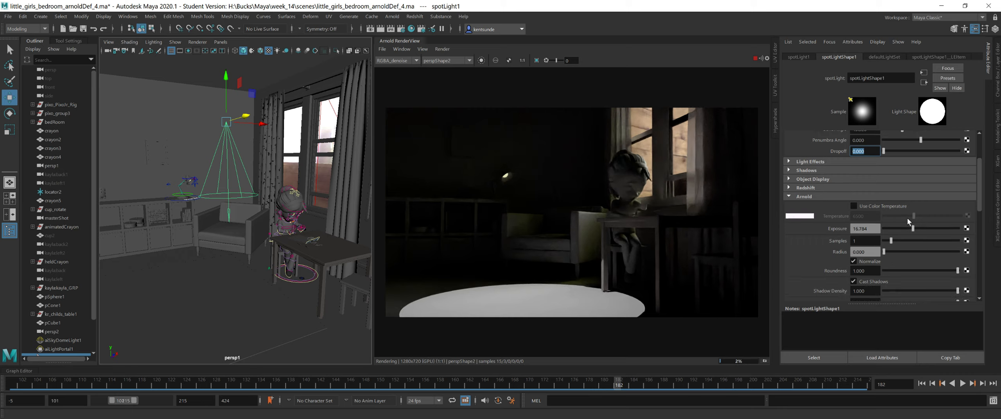
scroll(855, 175, up, 4)
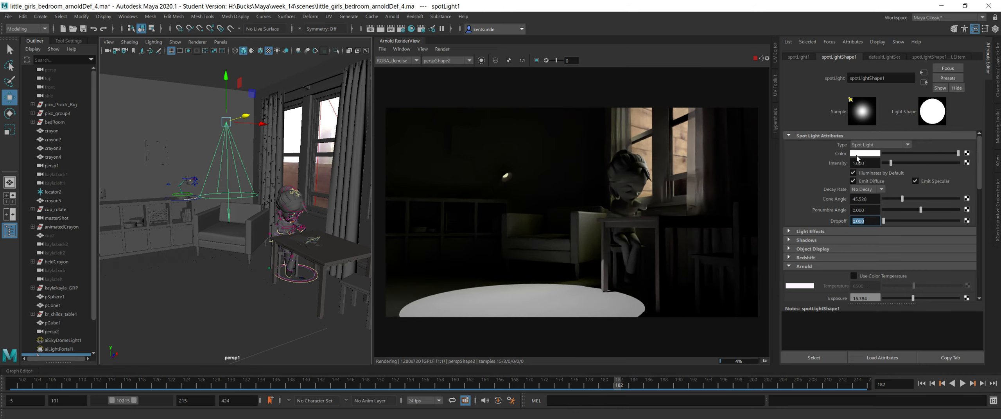
scroll(848, 228, down, 3)
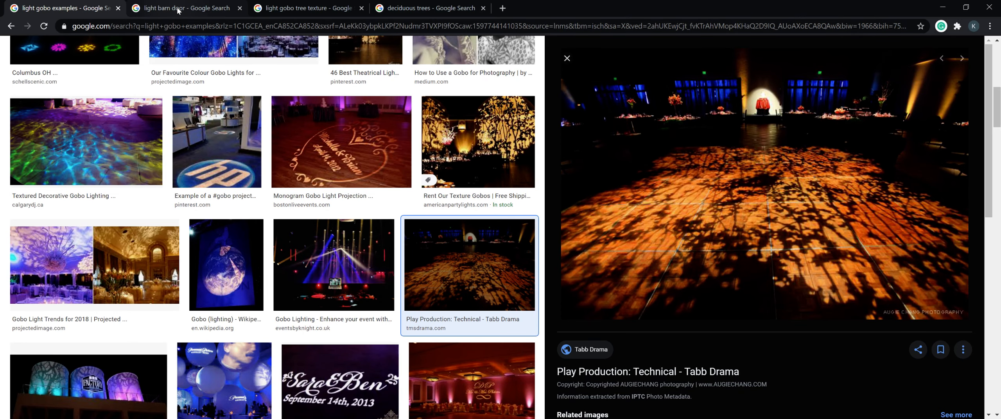
click(191, 10)
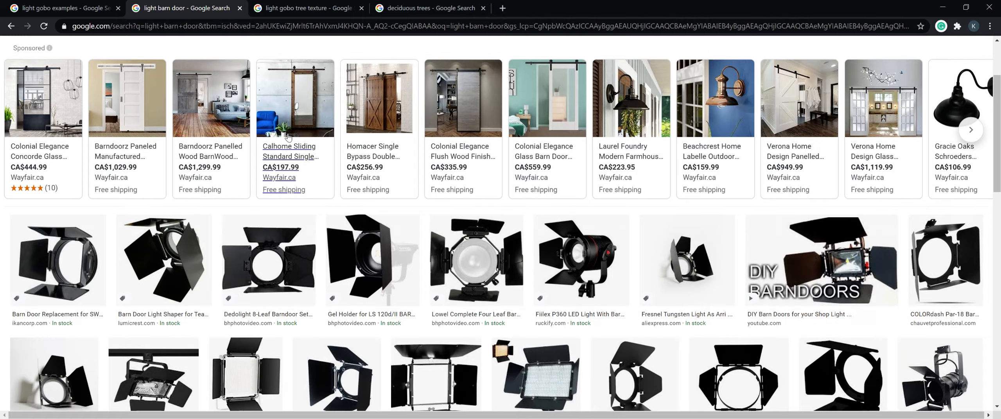
scroll(288, 123, up, 3)
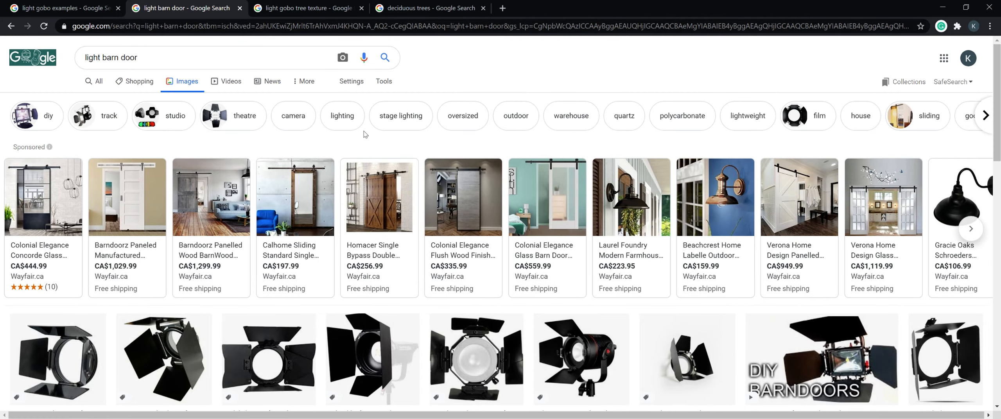
key(alt+Left)
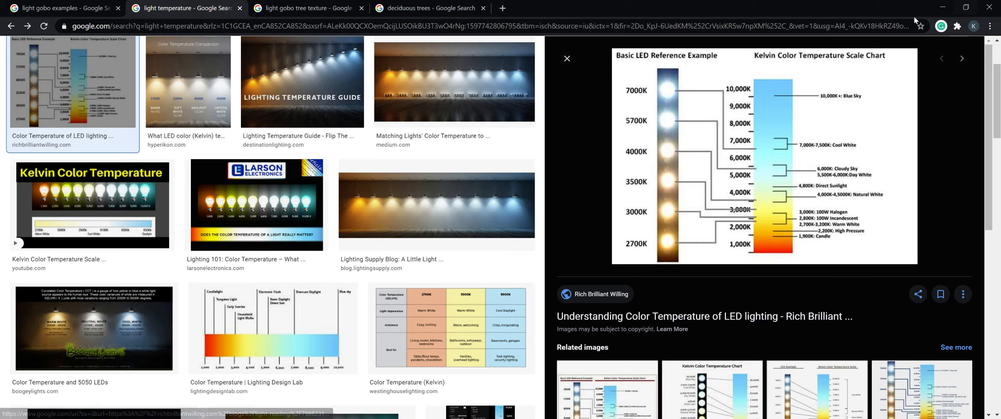
click(942, 9)
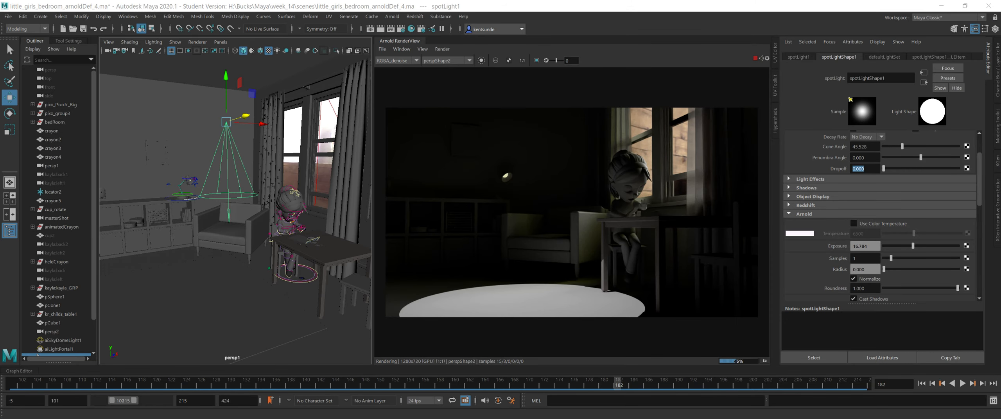
Enable color temperature on the spot light and set it to 4800.
click(886, 221)
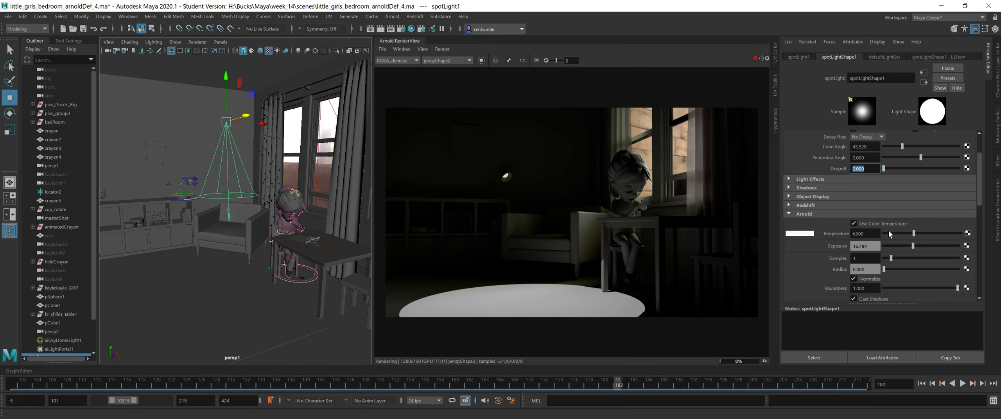
text(4800)
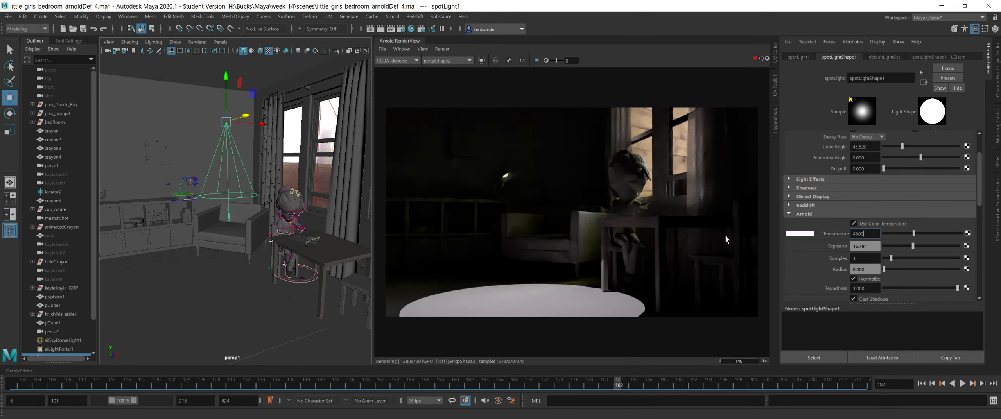
key(Return)
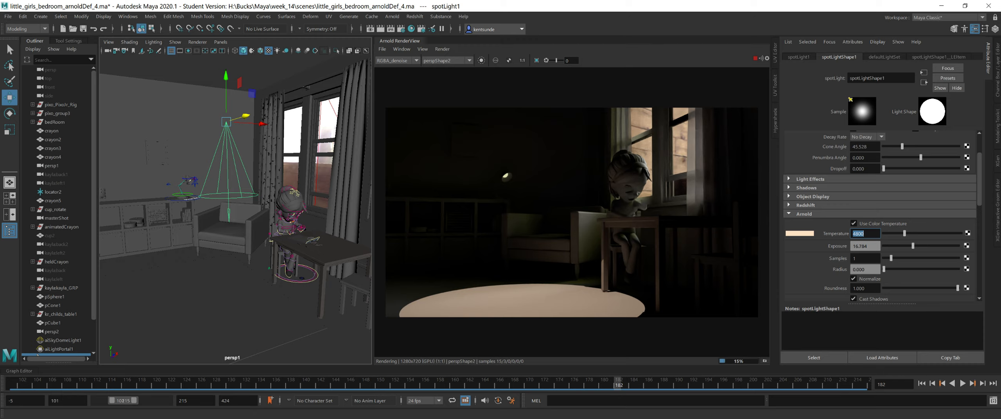
Move the spot light across the room to a position above the girl, near the window.
scroll(880, 215, up, 3)
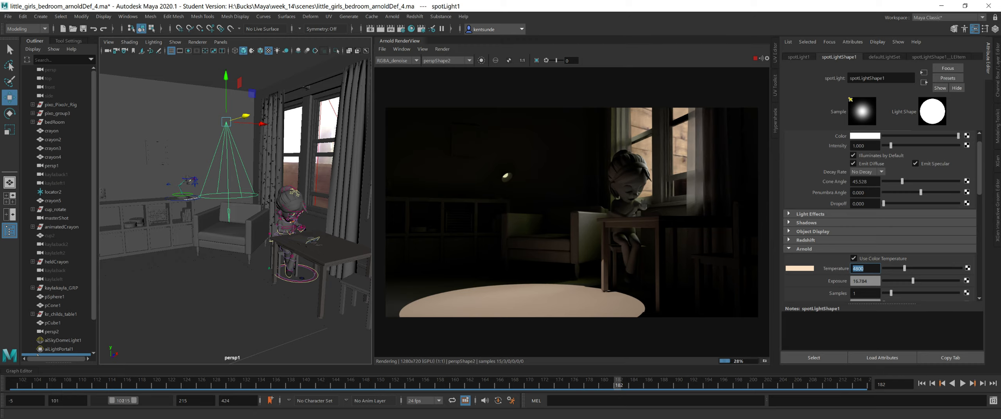
scroll(868, 279, down, 3)
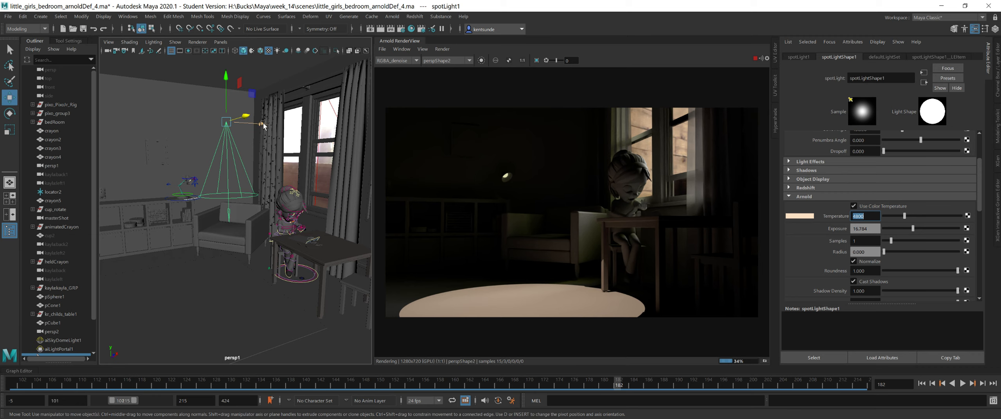
drag(260, 124, 325, 126)
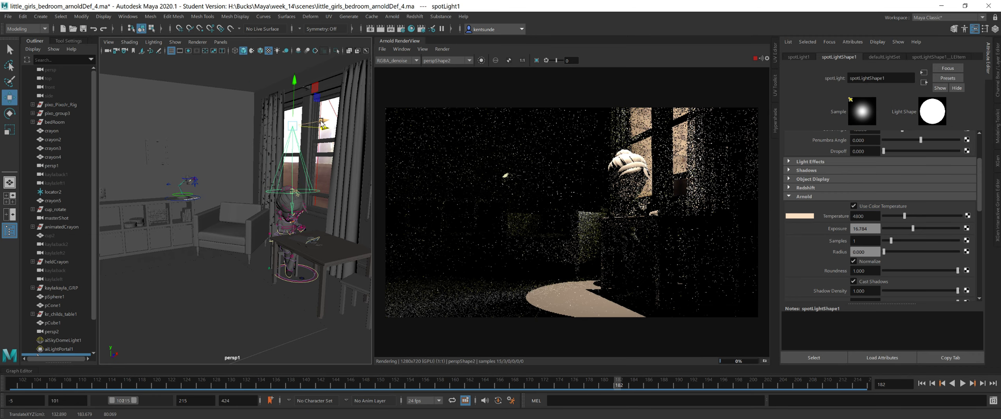
drag(324, 121, 332, 121)
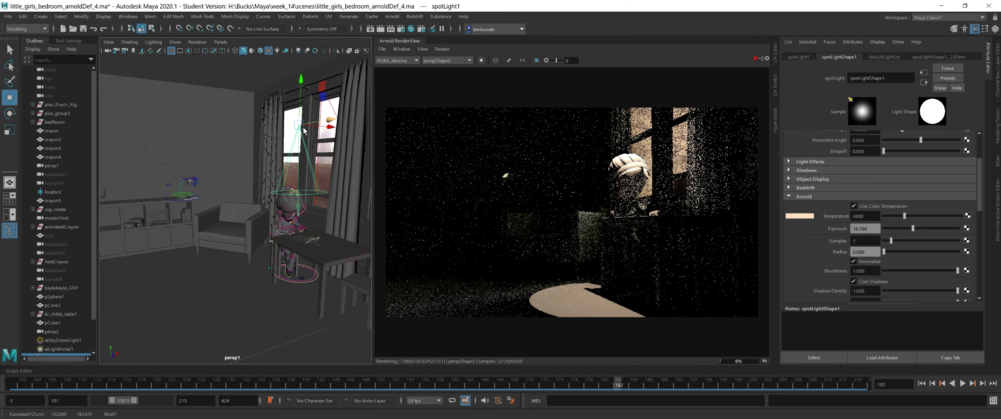
Render through the masterShotShape camera, then switch to perspShape1 and frame the girl and the tabletop from above.
click(447, 62)
click(449, 81)
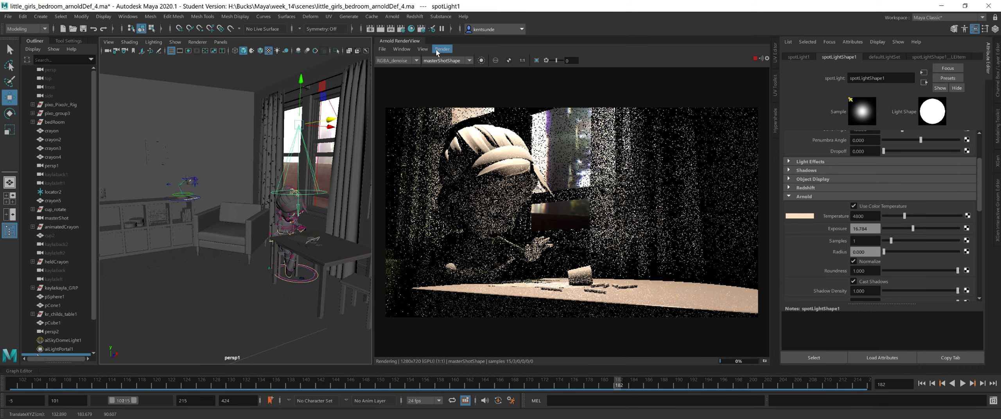
click(450, 59)
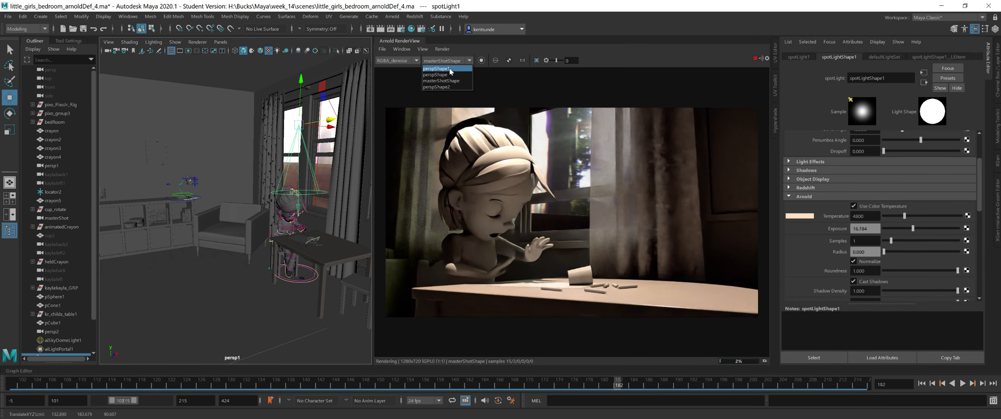
click(449, 68)
alt+drag(318, 164, 230, 215)
alt+right_drag(230, 215, 284, 197)
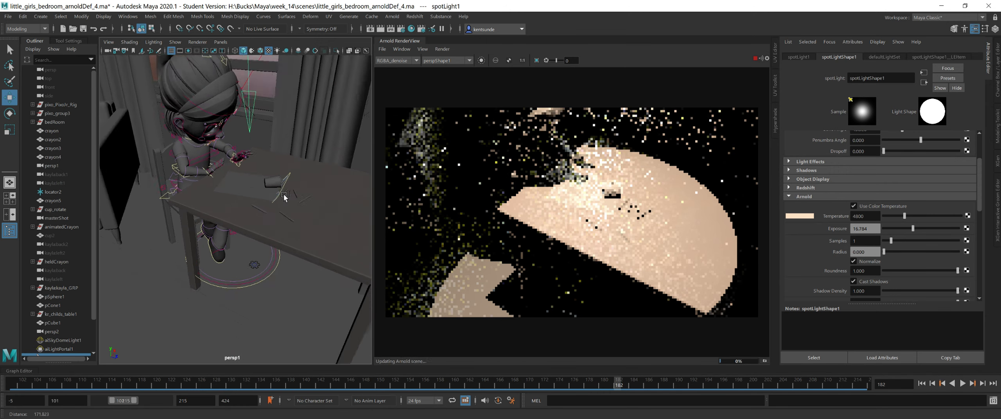
alt+drag(283, 194, 269, 228)
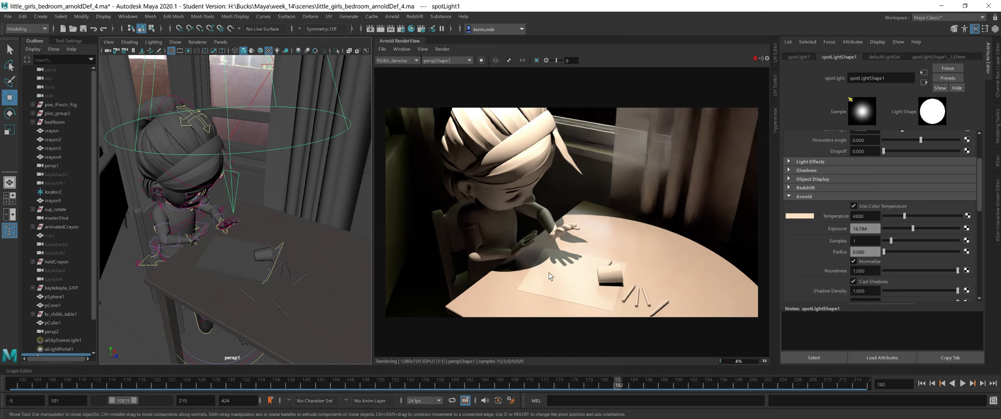
Examine the hand shadow in the render up close and compare the Beauty output with the RGBA_denoise output.
scroll(564, 272, up, 5)
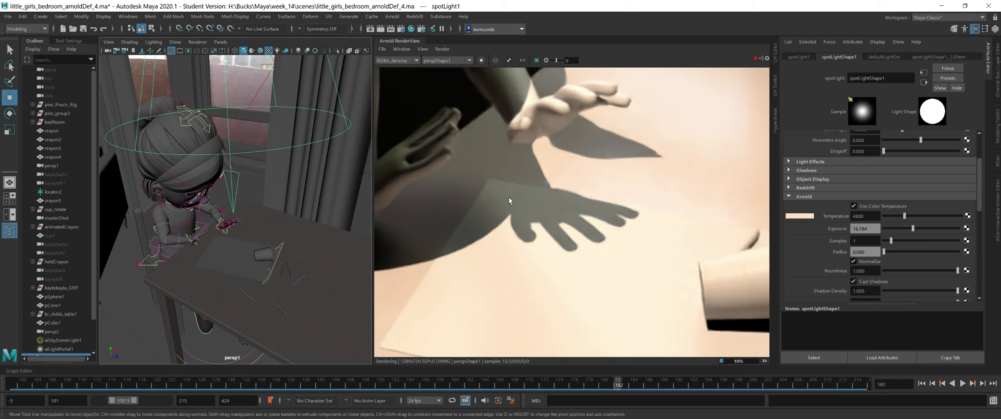
scroll(508, 197, down, 4)
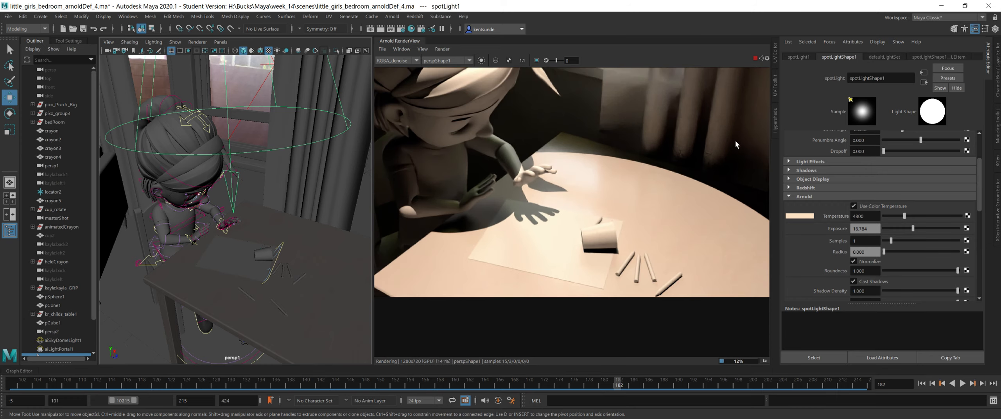
click(397, 60)
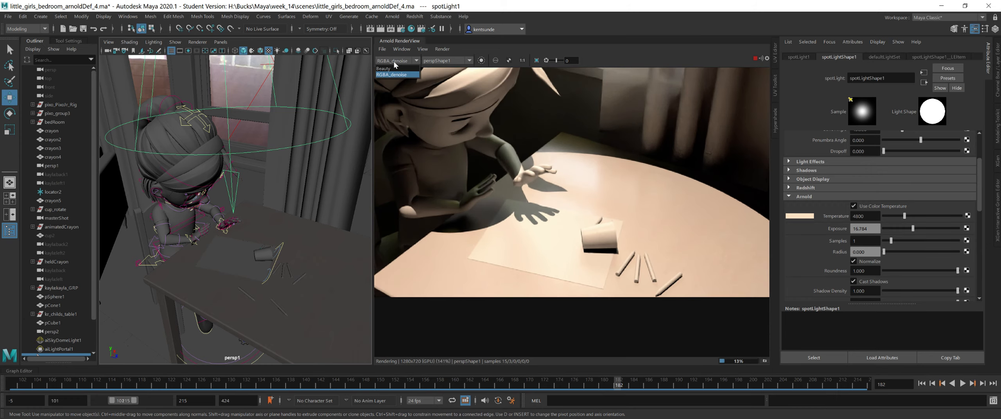
click(395, 73)
click(396, 60)
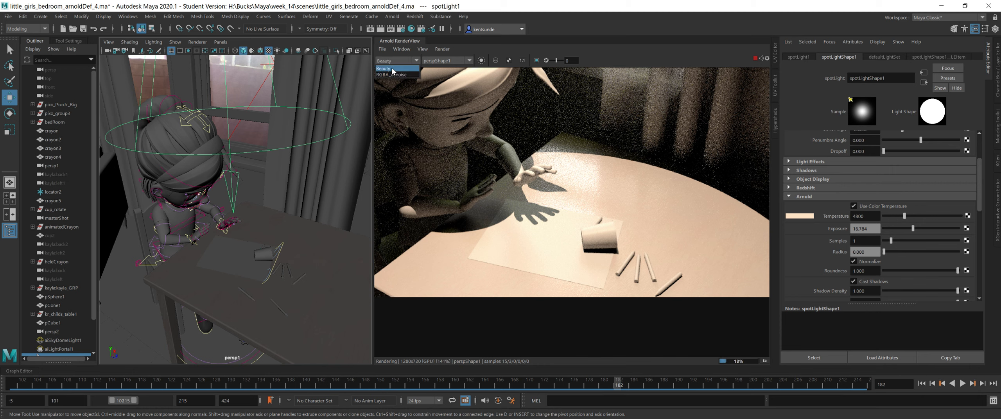
click(398, 69)
click(405, 62)
click(386, 73)
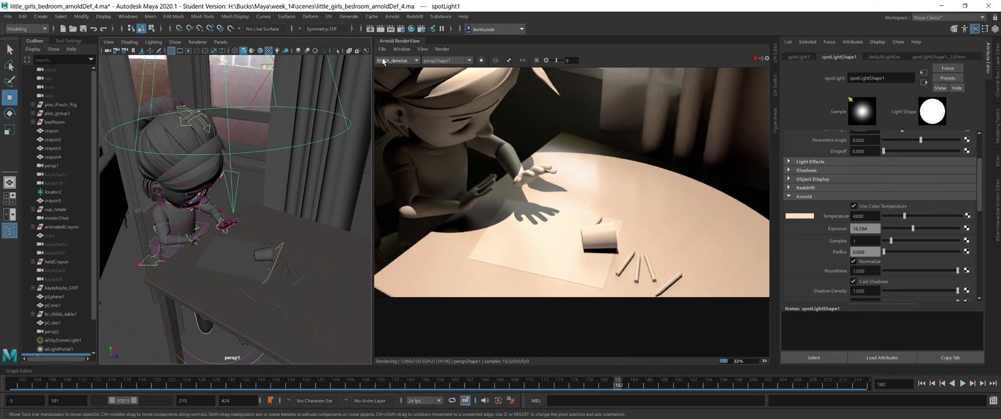
click(405, 60)
click(398, 69)
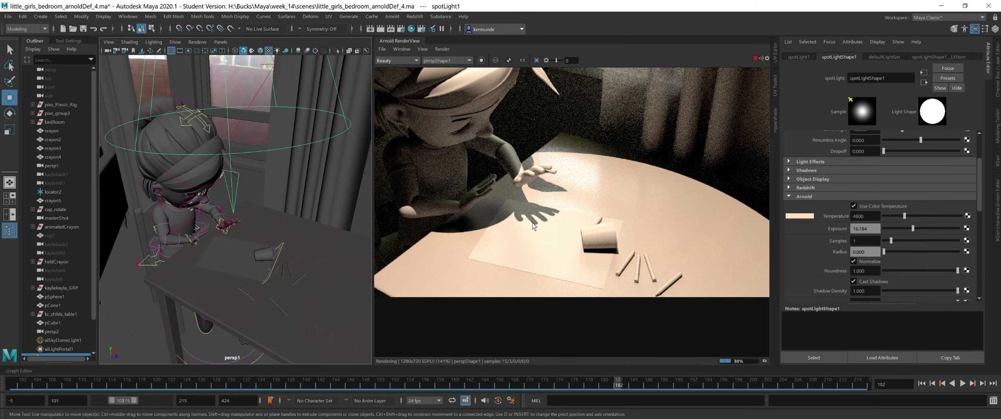
Frame the hand shadow in the render and set the spot light's Arnold radius to 10.
scroll(544, 220, up, 2)
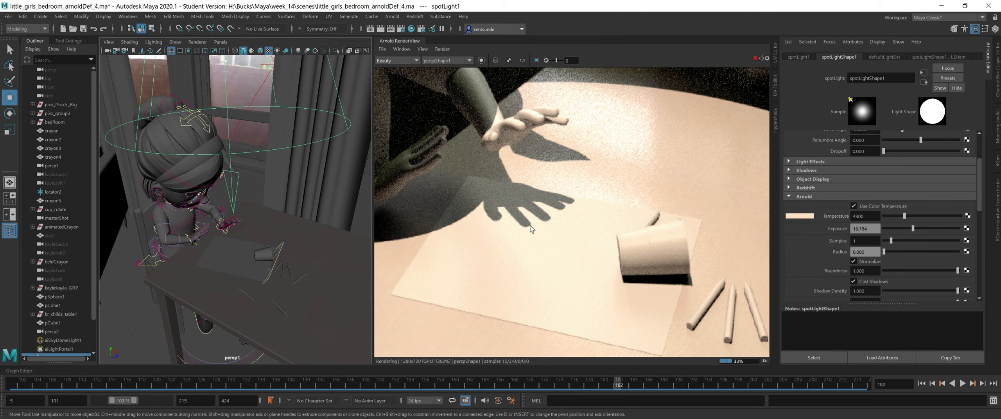
scroll(530, 225, down, 1)
middle_drag(599, 213, 616, 230)
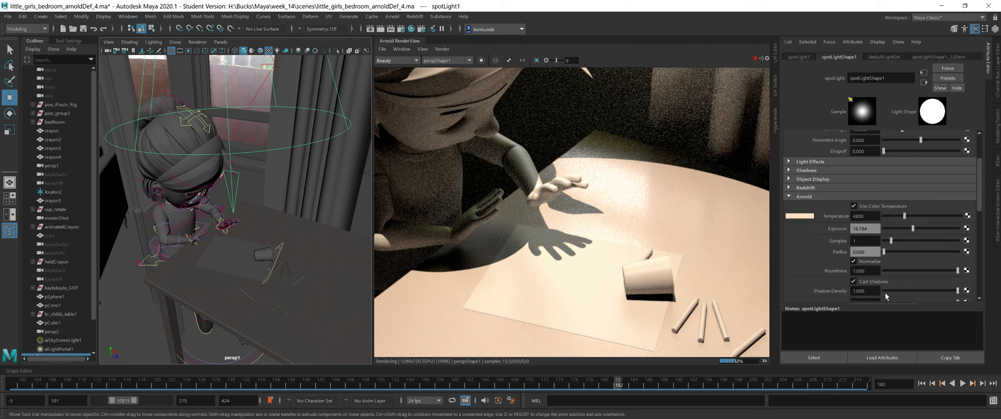
double_click(859, 252)
text(10)
key(Return)
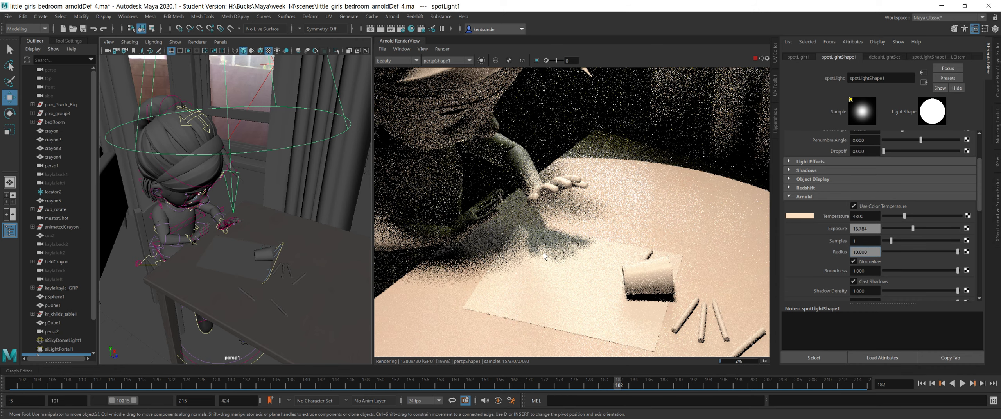
Display the RGBA_denoise output and reduce the spot light's radius to about 2.3.
click(397, 60)
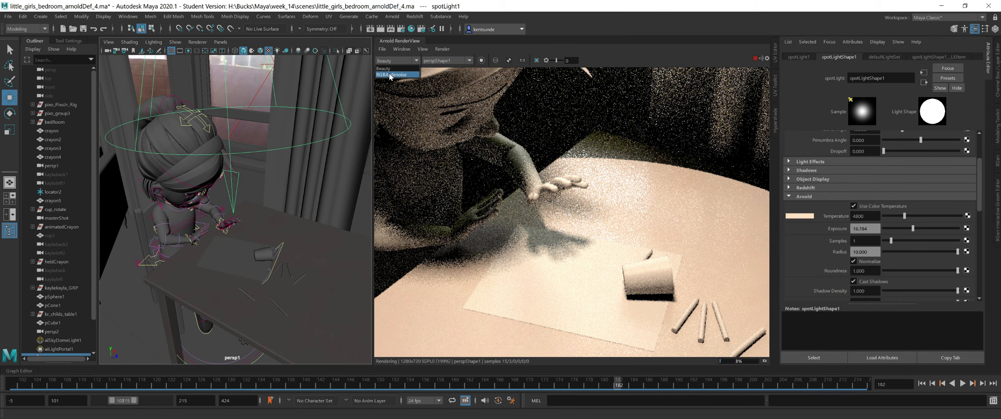
click(391, 75)
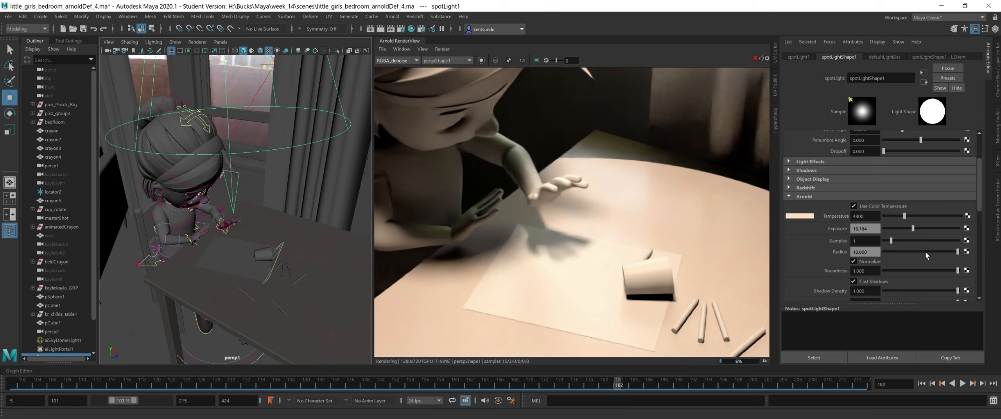
drag(915, 251, 901, 252)
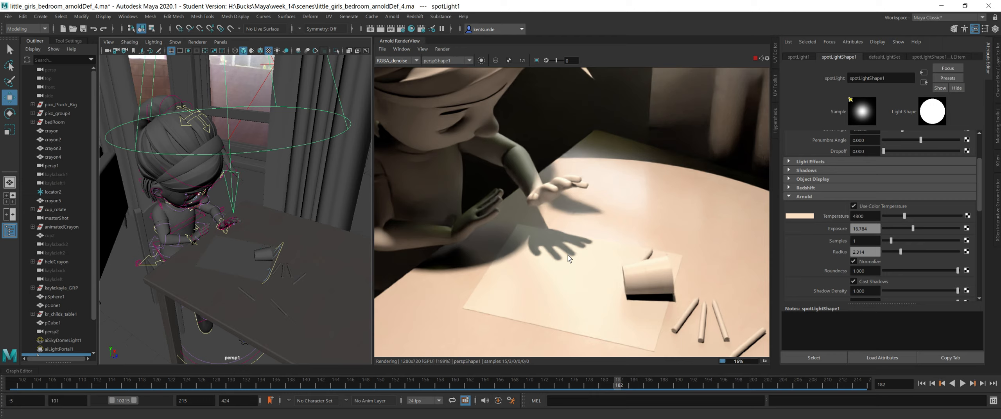
Check the hand shadow's edges up close and set the spot light's samples to 2.
scroll(567, 255, up, 5)
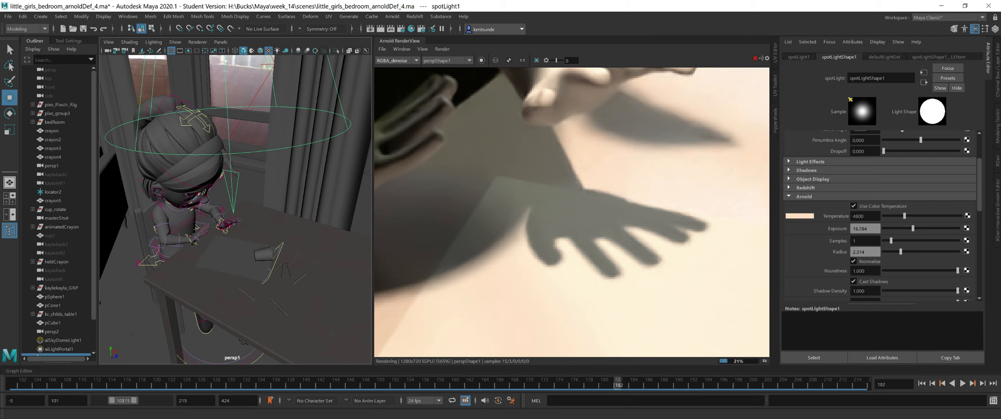
click(865, 241)
text(2)
key(Return)
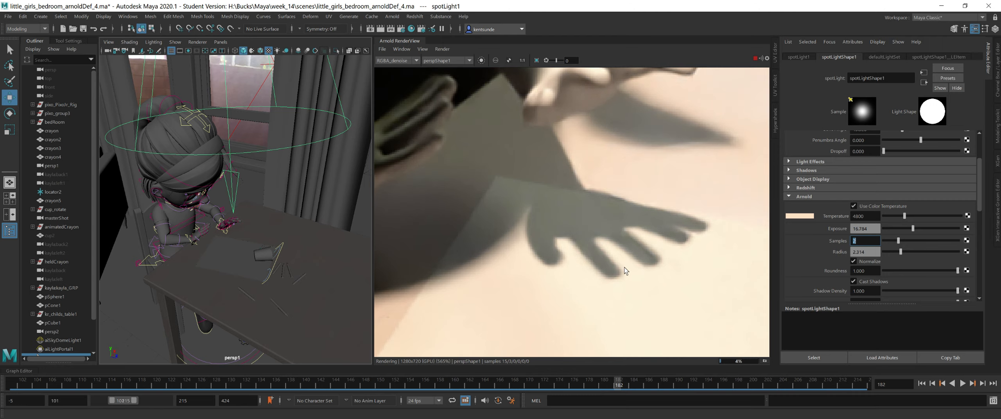
Set the spot light's radius to 2.5.
scroll(621, 267, down, 5)
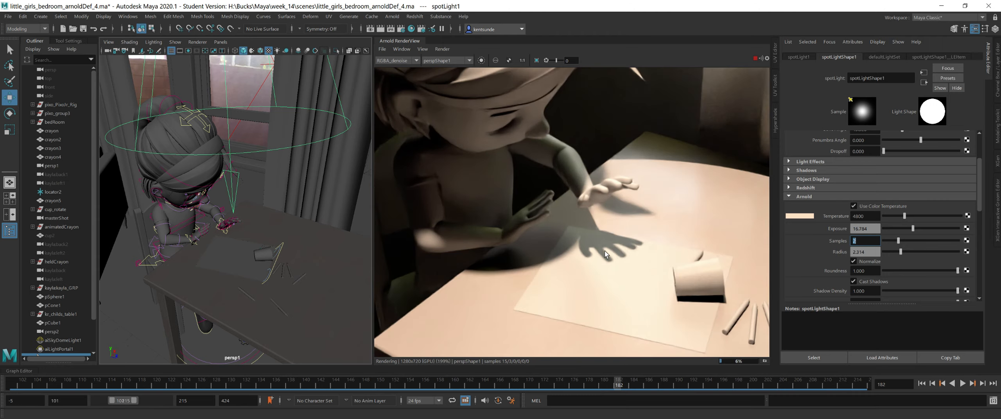
scroll(616, 265, down, 2)
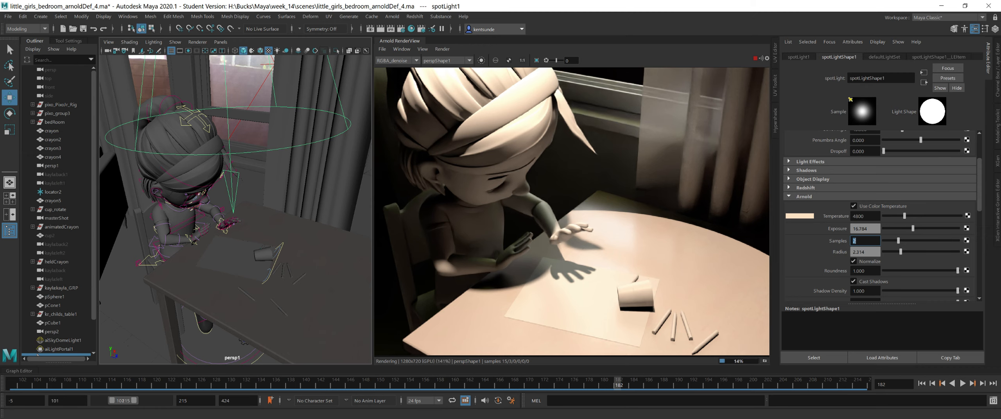
key(Tab)
text(2.5)
key(Return)
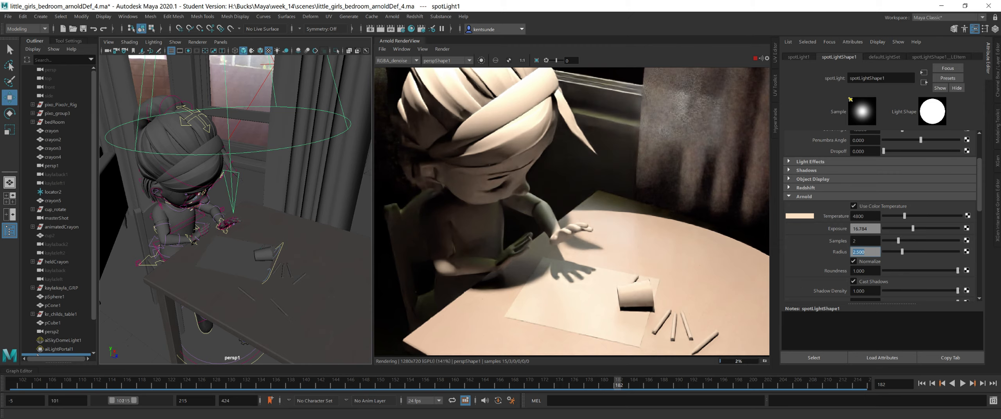
Try a shadow density of about 0.7 on the spot light, then restore it to 1.
scroll(632, 251, down, 1)
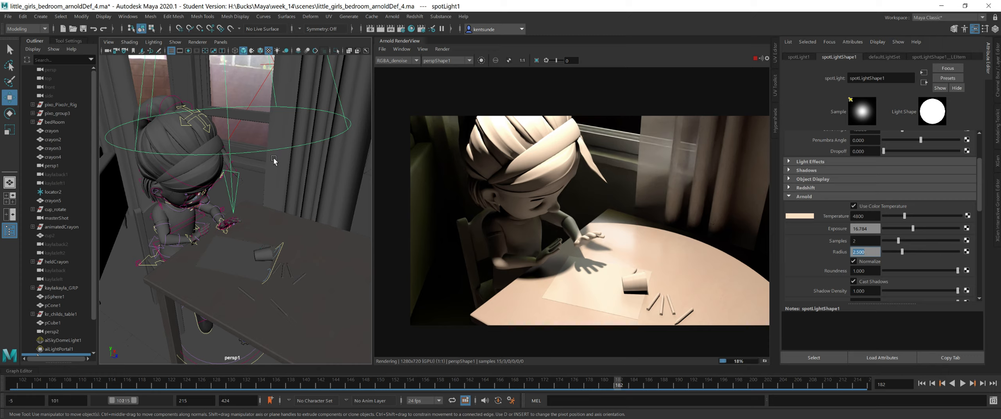
scroll(863, 281, down, 3)
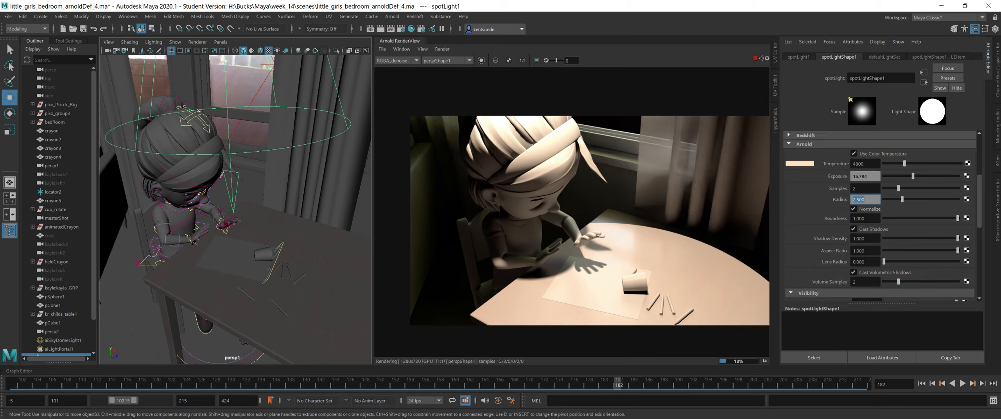
scroll(869, 227, down, 2)
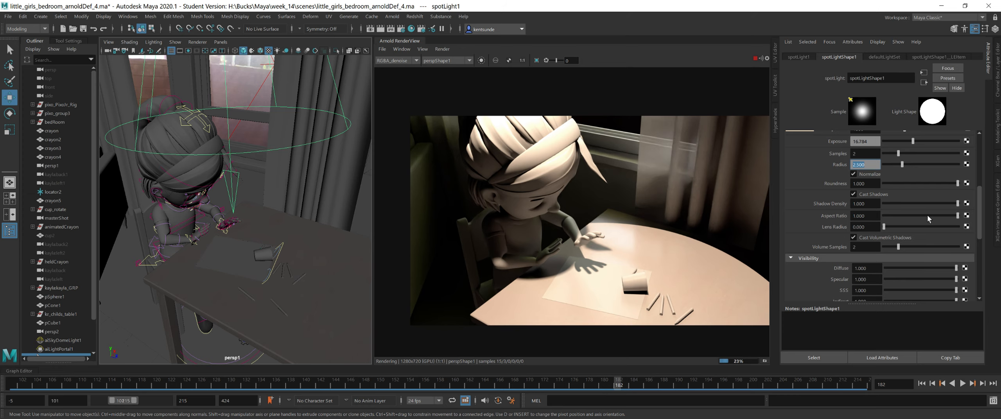
drag(939, 202, 935, 203)
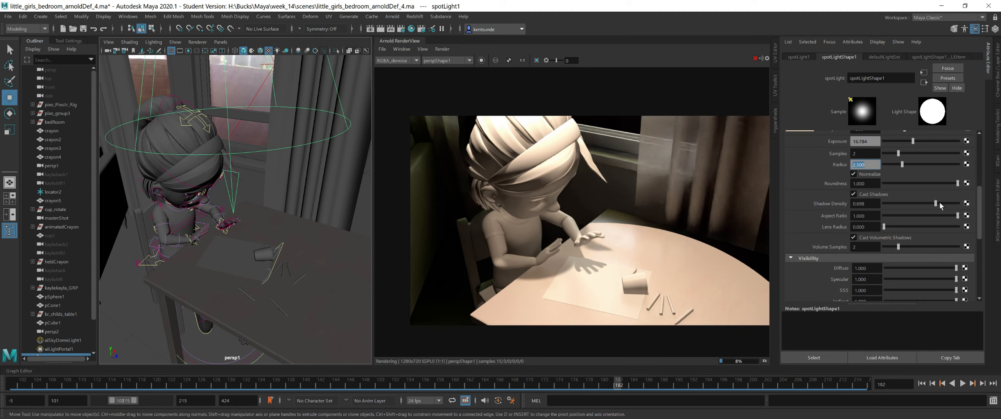
drag(938, 203, 966, 204)
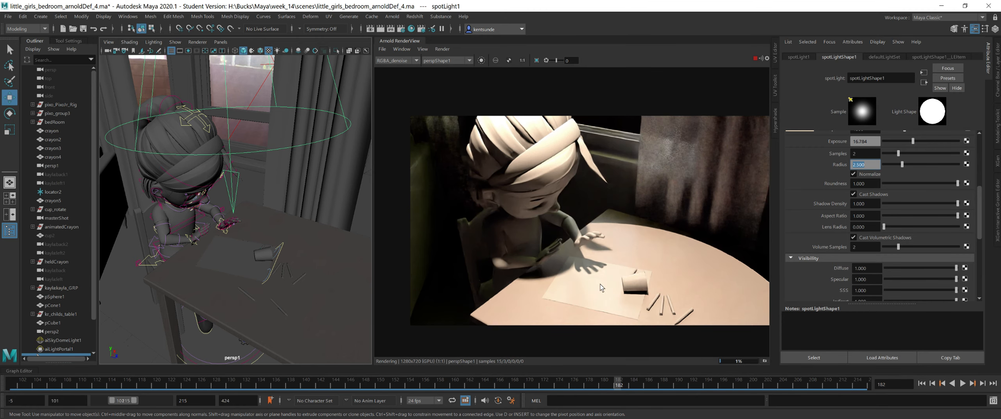
Try an aspect ratio of about 0.29 on the spot light, then restore it to 1.
middle_drag(582, 277, 537, 253)
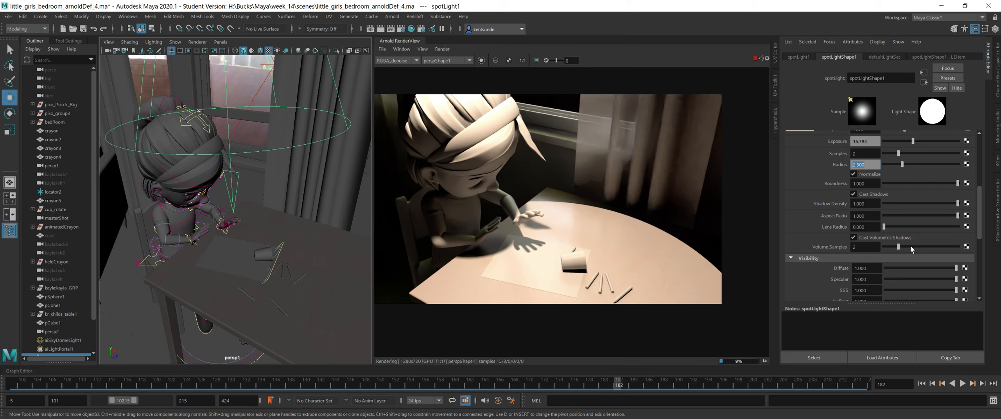
drag(943, 219, 906, 224)
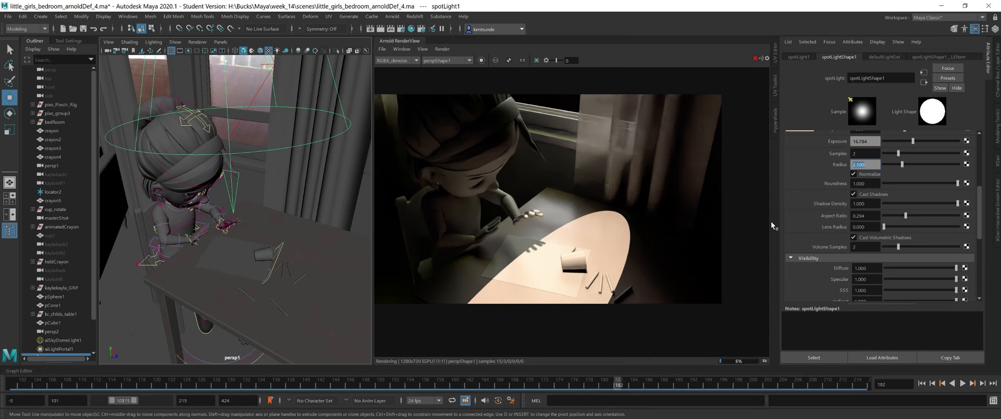
drag(906, 218, 966, 220)
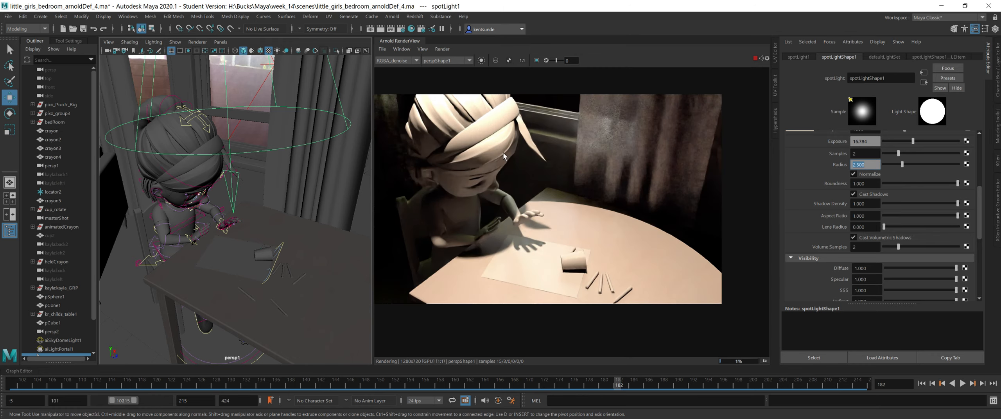
middle_drag(564, 213, 594, 227)
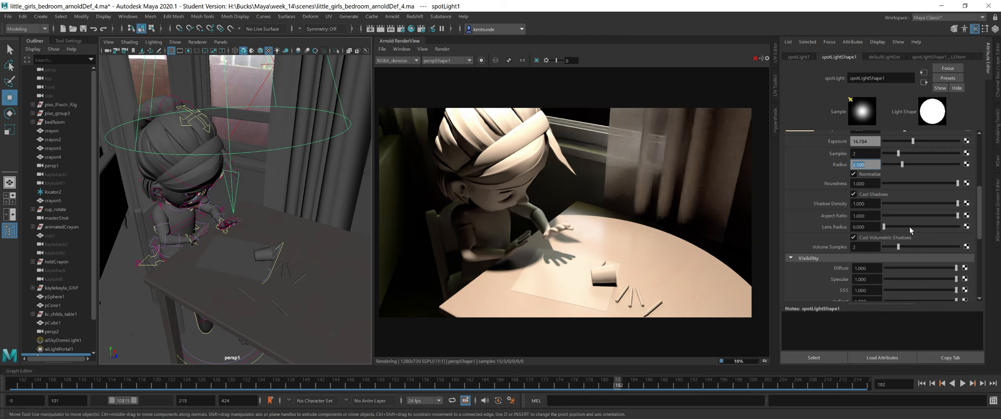
Store a snapshot of the current render and adjust the render view's height to show its thumbnail.
click(764, 360)
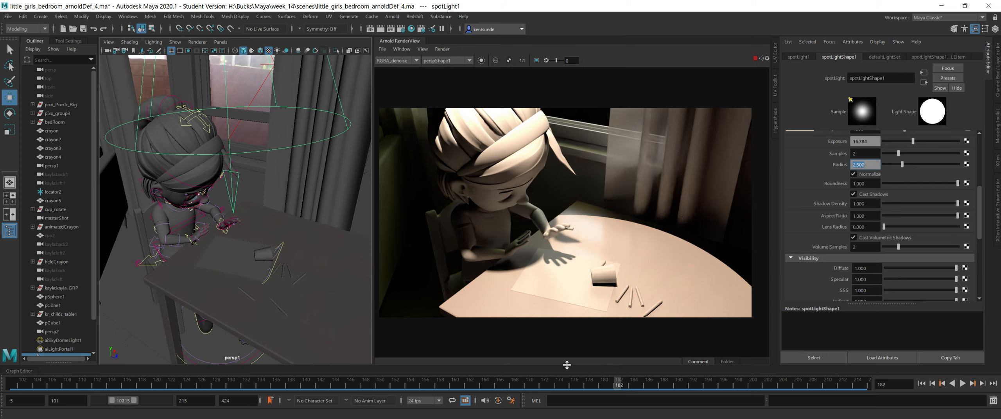
drag(567, 366, 565, 356)
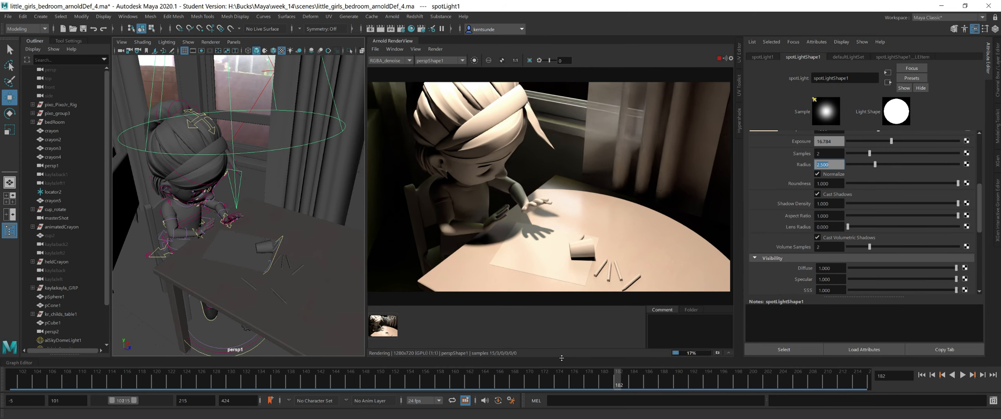
drag(561, 358, 561, 366)
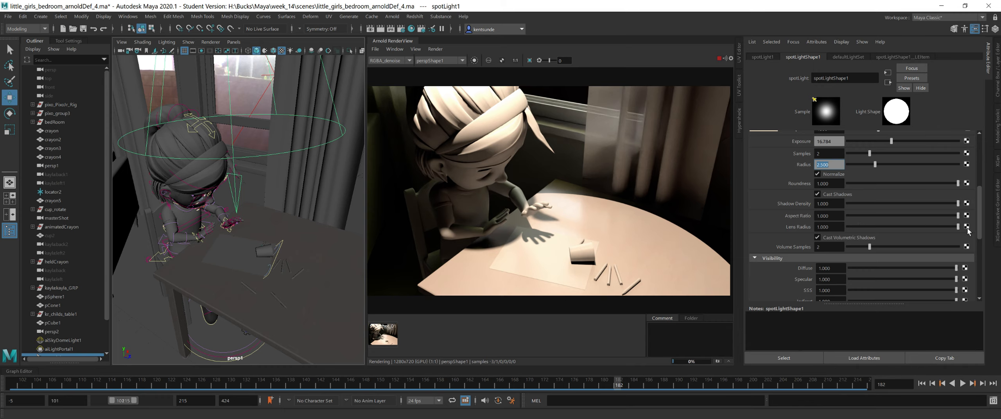
Set the spot light's lens radius to 1 and compare the new render with the stored snapshot.
drag(942, 227, 969, 230)
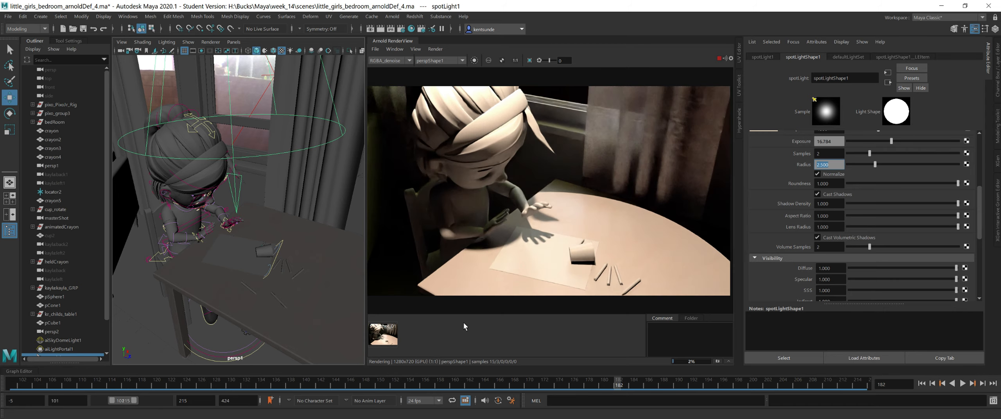
click(387, 338)
click(387, 339)
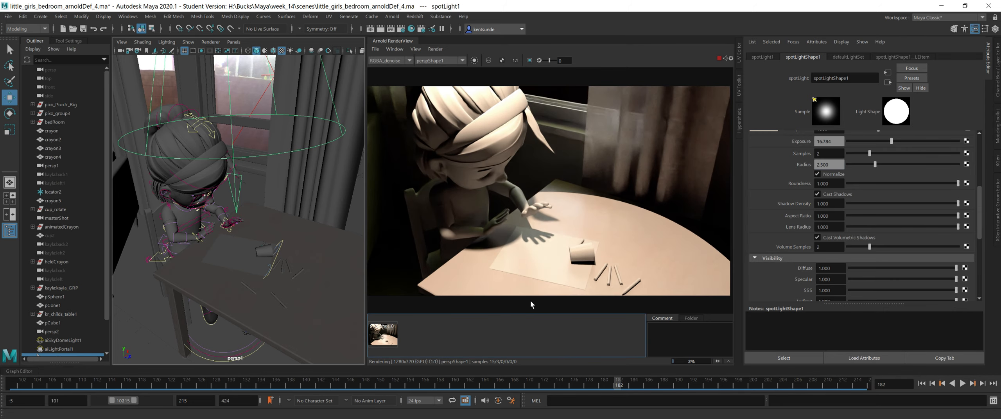
click(373, 335)
click(371, 335)
click(376, 338)
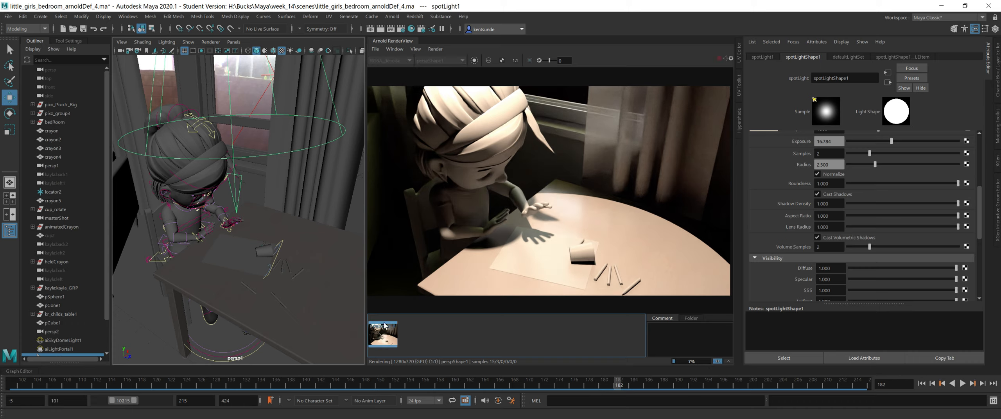
click(382, 331)
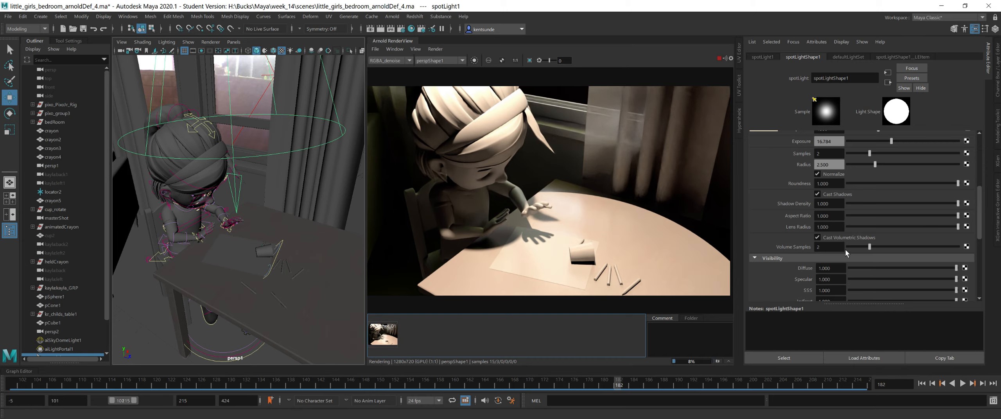
Set the spot light's lens radius to 10.
drag(829, 227, 659, 220)
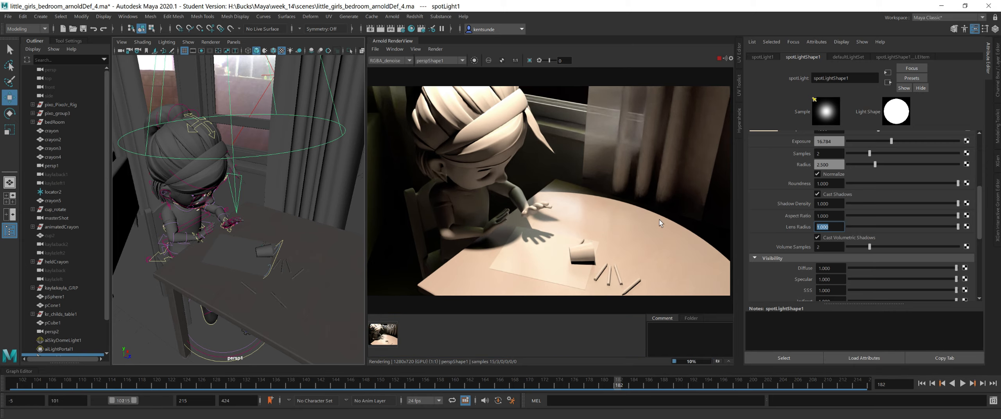
text(10)
key(Return)
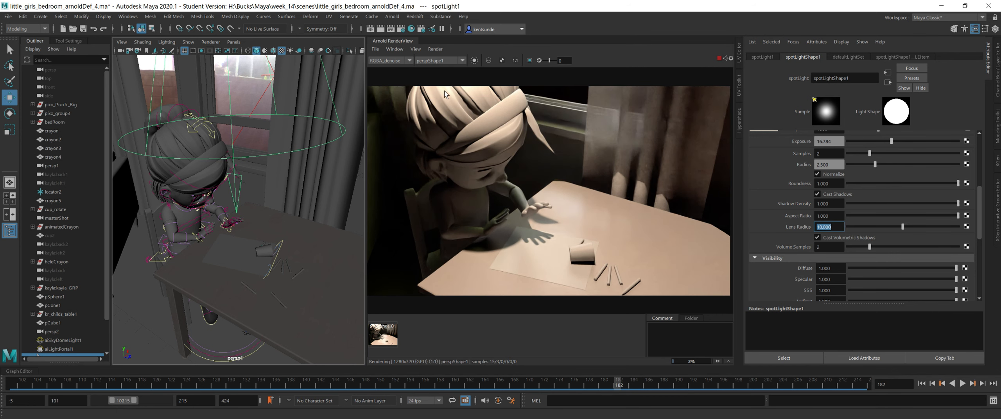
Compare the stored snapshot with the current render at lens radius 10, examining the hand's shadow on the table up close.
click(386, 341)
click(386, 342)
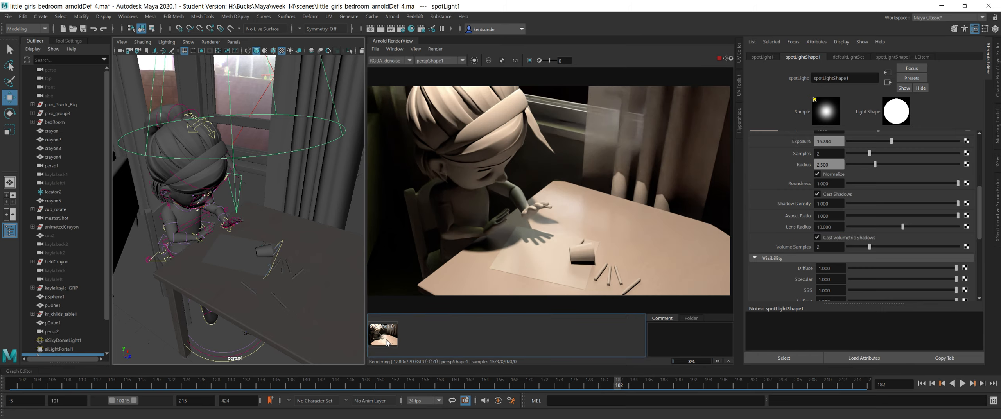
click(386, 342)
click(386, 343)
scroll(515, 252, up, 5)
click(384, 336)
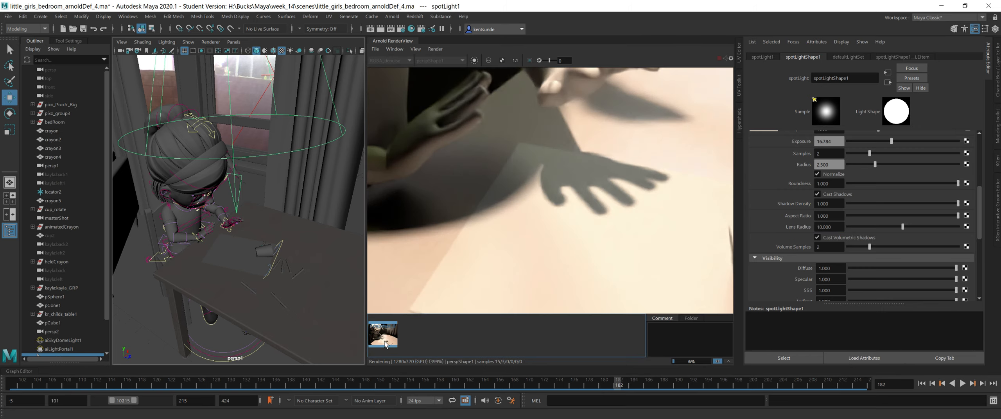
click(384, 337)
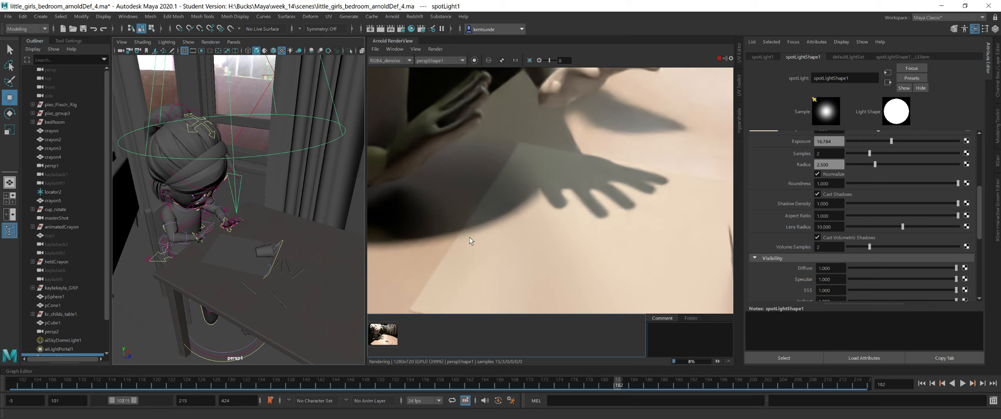
scroll(469, 238, down, 2)
click(385, 338)
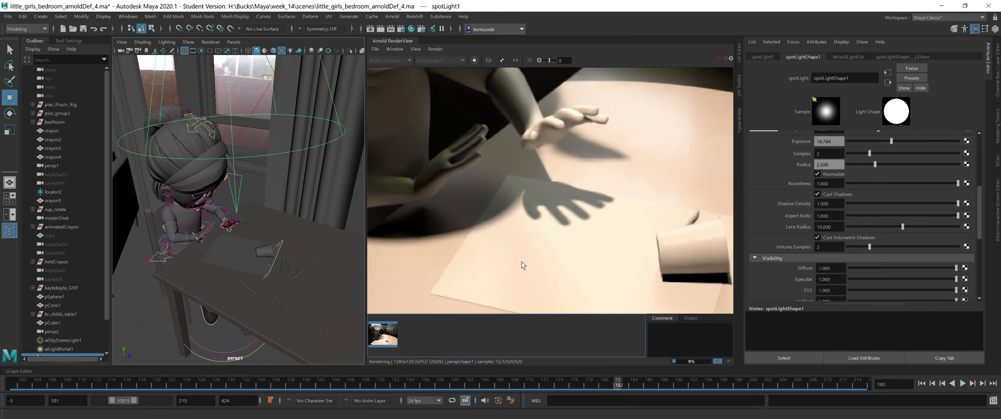
click(392, 338)
click(392, 338)
click(393, 337)
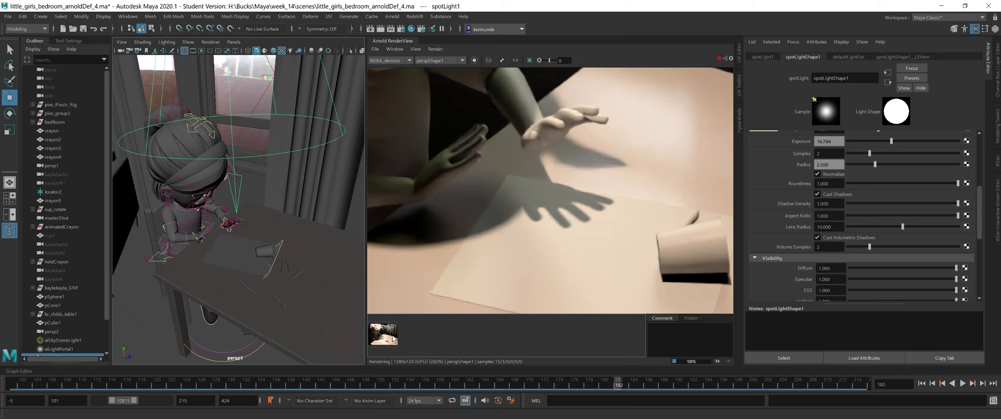
click(392, 337)
Reset the spot light's lens radius to 0 and show the live render instead of the snapshot.
scroll(488, 204, down, 3)
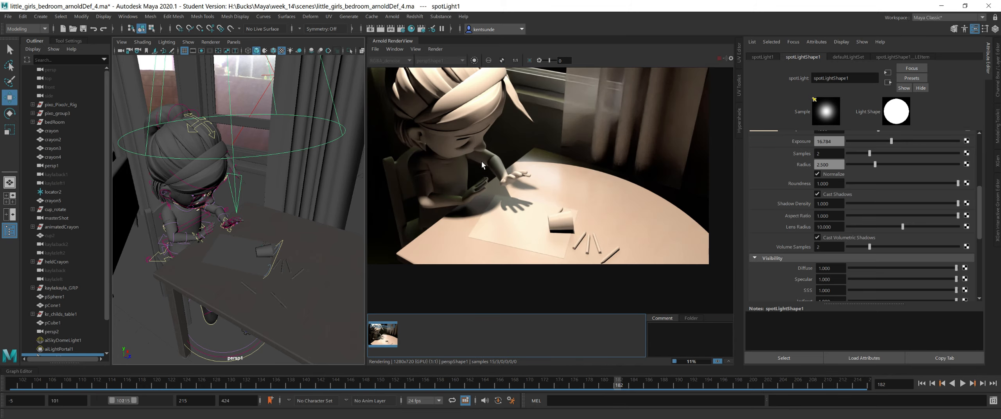
scroll(548, 167, down, 2)
scroll(552, 172, up, 1)
middle_drag(543, 174, 564, 223)
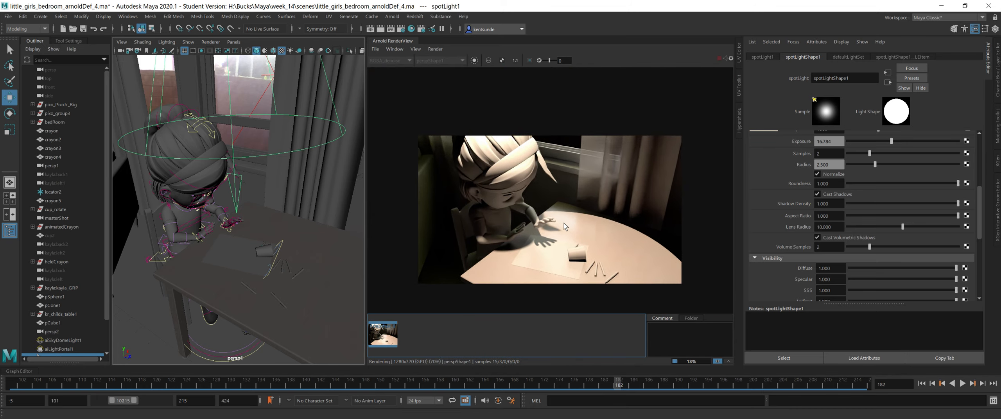
scroll(578, 222, up, 1)
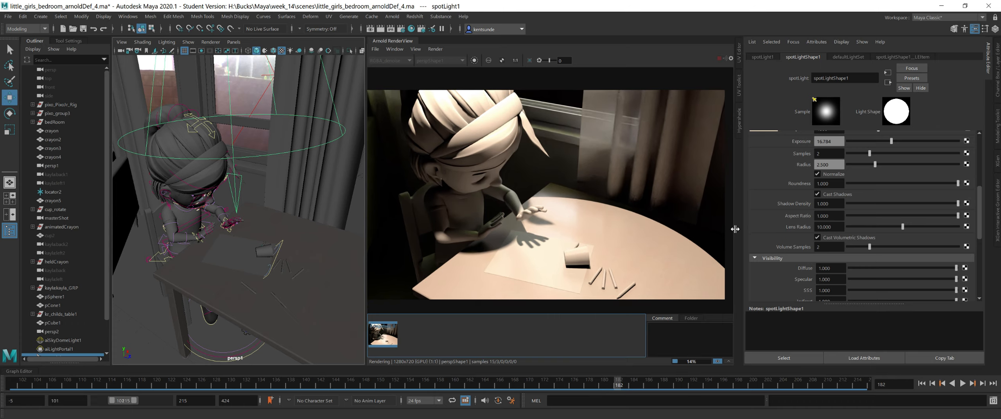
drag(835, 227, 752, 227)
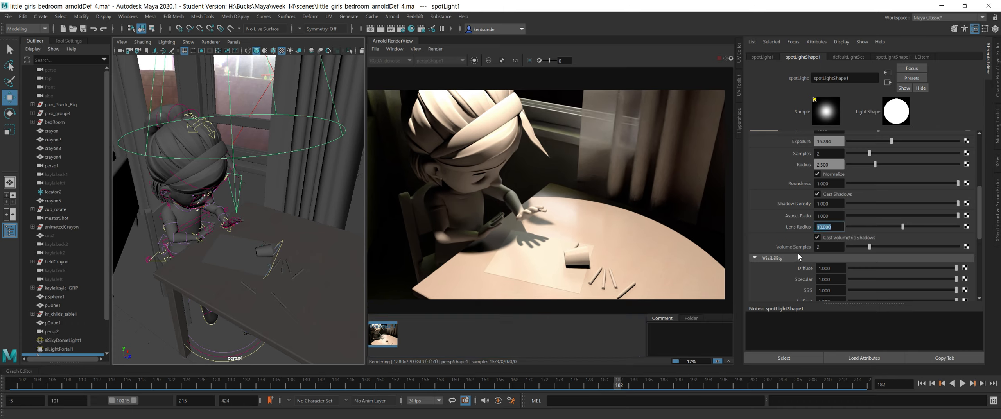
text(0)
key(Return)
click(461, 333)
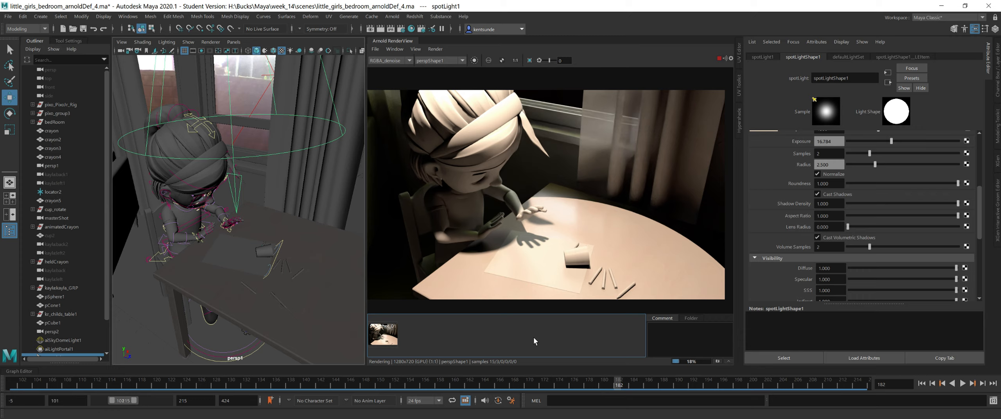
Try the spot light's diffuse and indirect visibility at 0 in turn, restoring each to 1.
scroll(810, 249, down, 8)
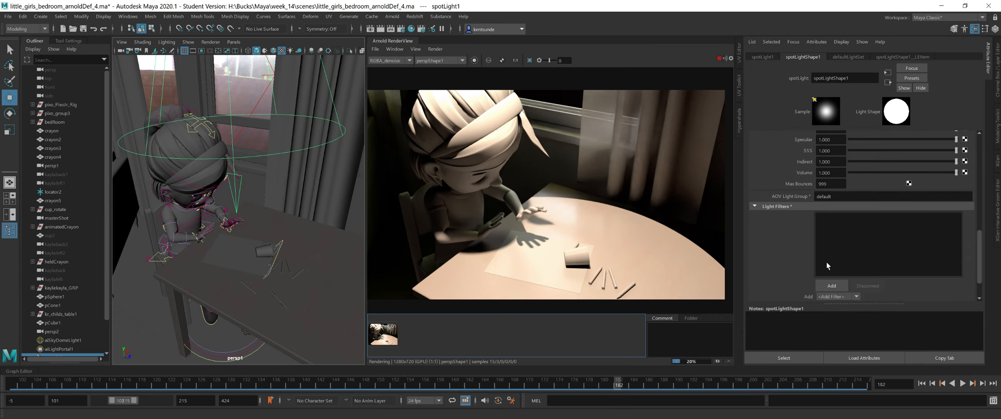
scroll(829, 240, up, 2)
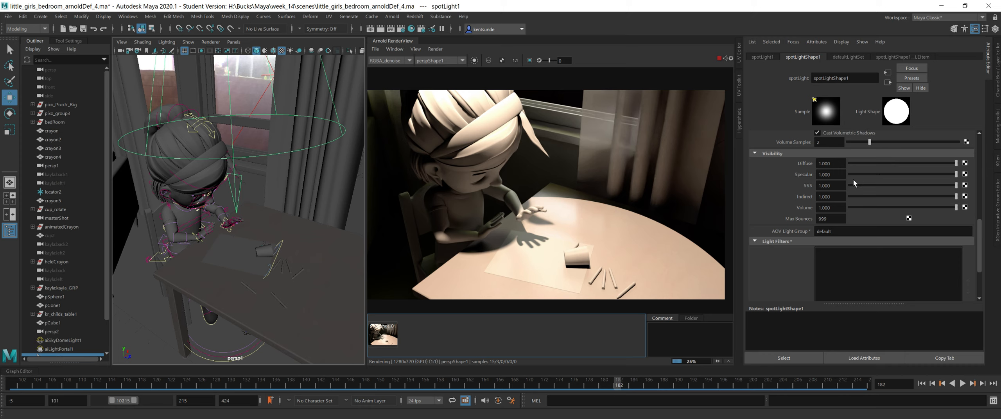
click(860, 163)
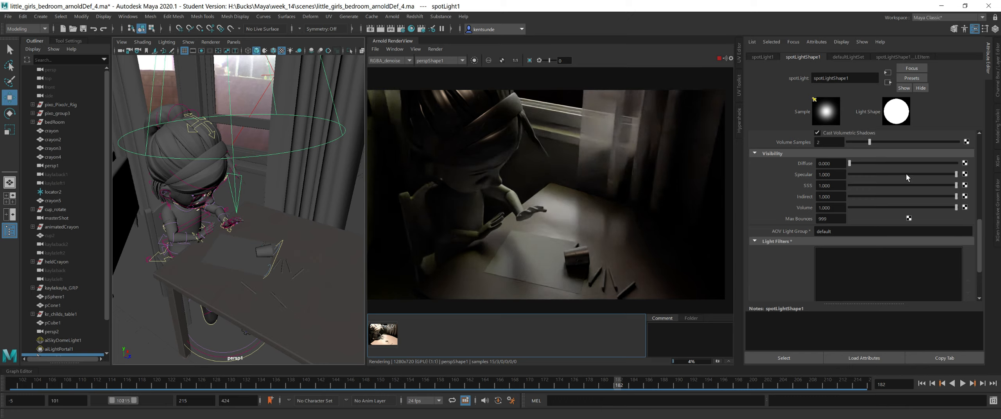
drag(935, 163, 958, 163)
drag(871, 196, 850, 196)
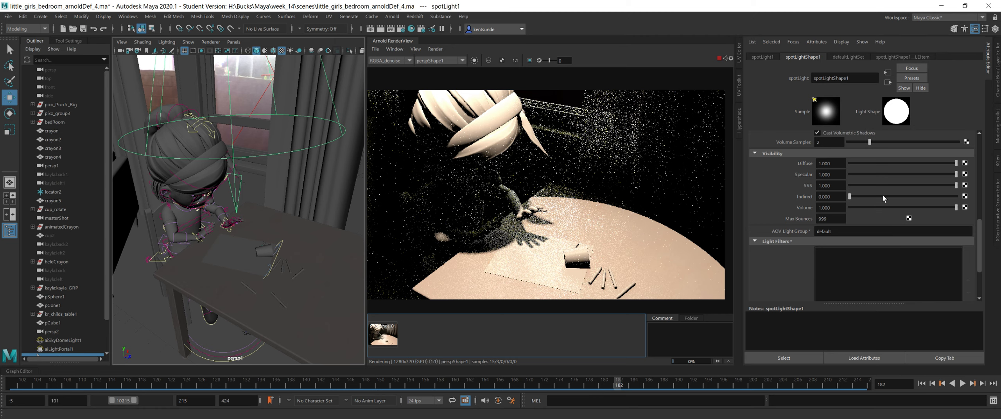
click(909, 196)
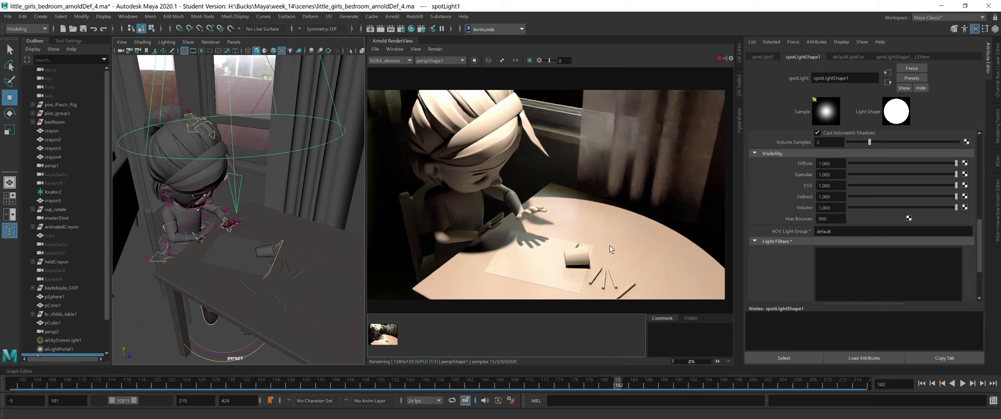
Add an aiBarndoor light filter to the spot light and open the filter's attributes.
scroll(835, 263, down, 3)
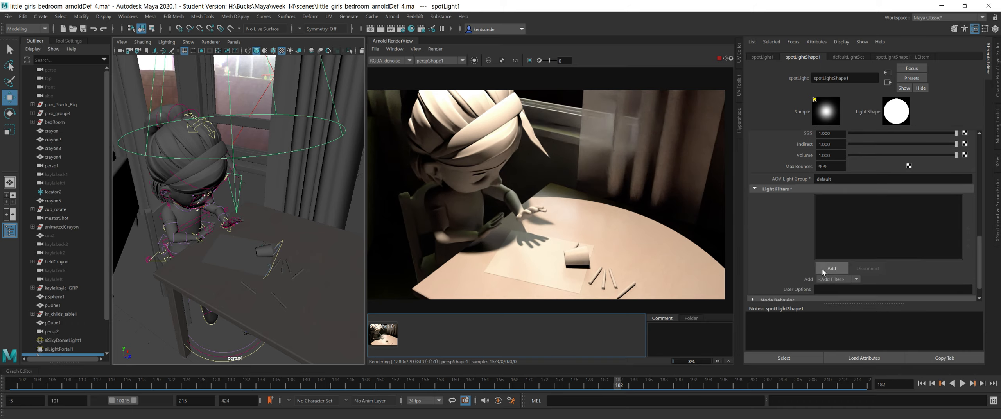
click(839, 279)
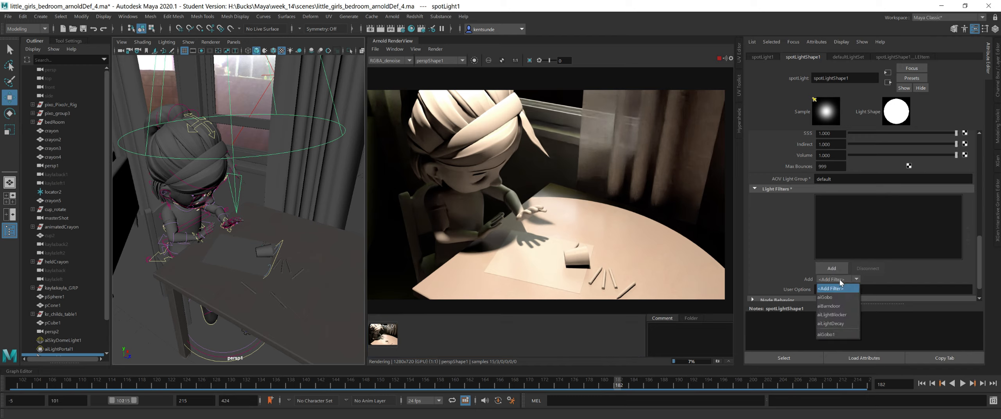
click(841, 307)
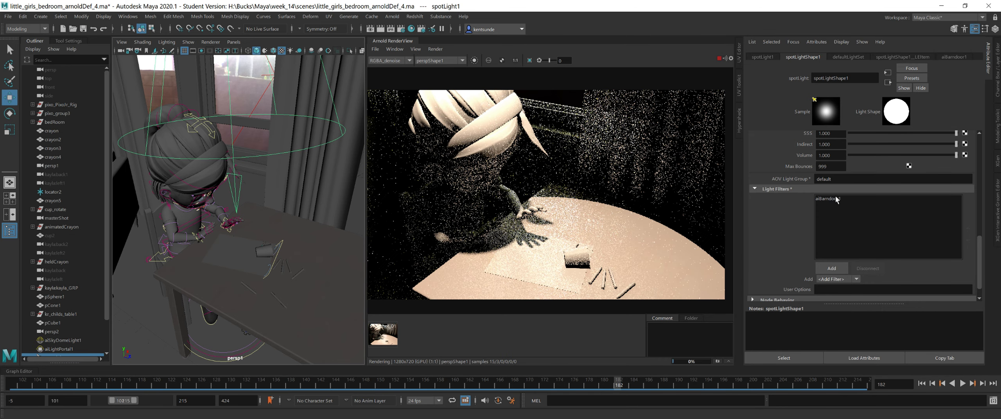
click(835, 198)
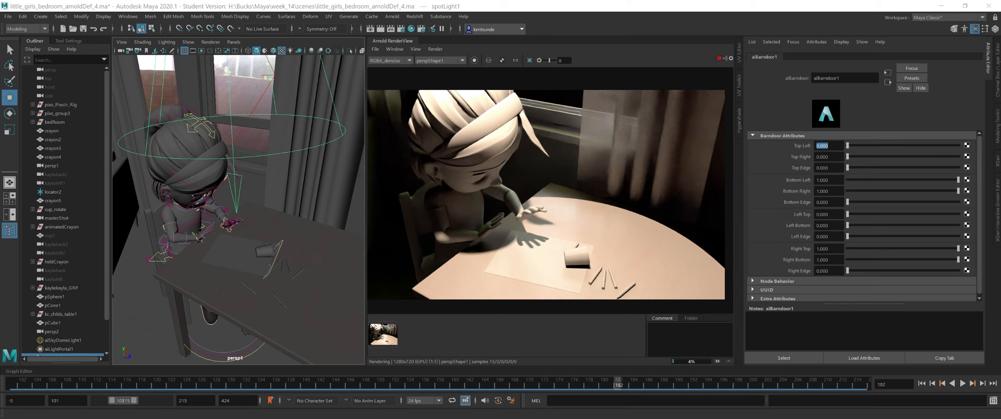
Switch to the browser, look up images of "light barn door" and return to Maya.
click(942, 6)
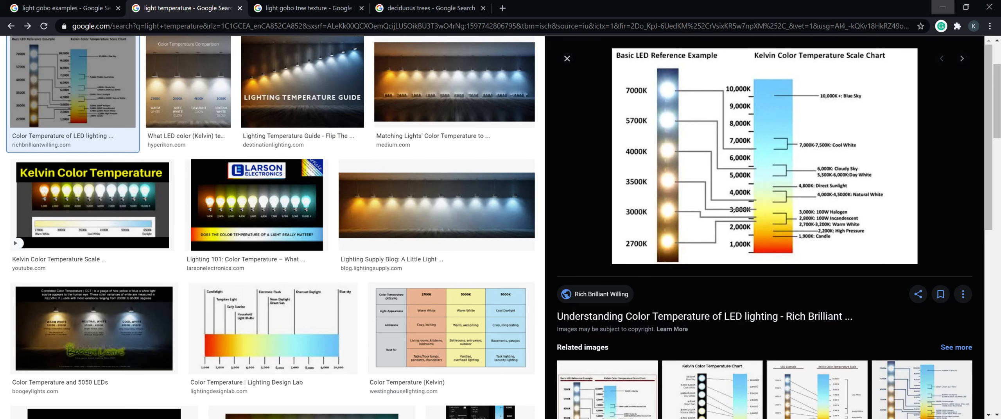
click(28, 27)
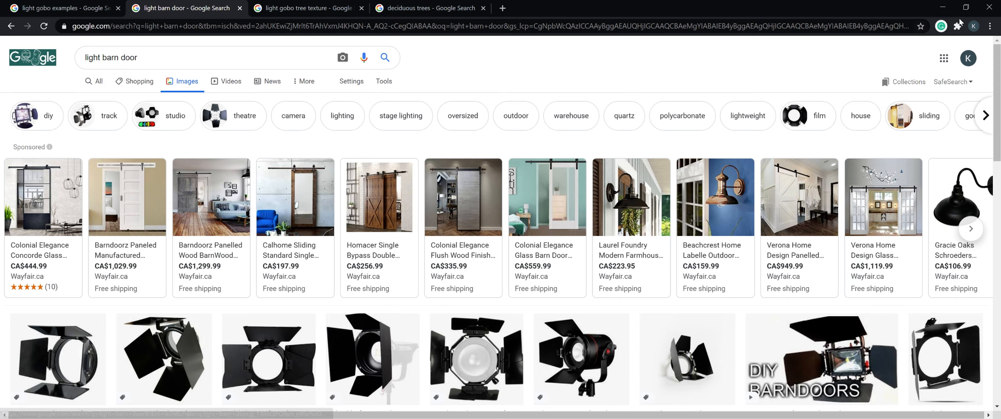
click(943, 9)
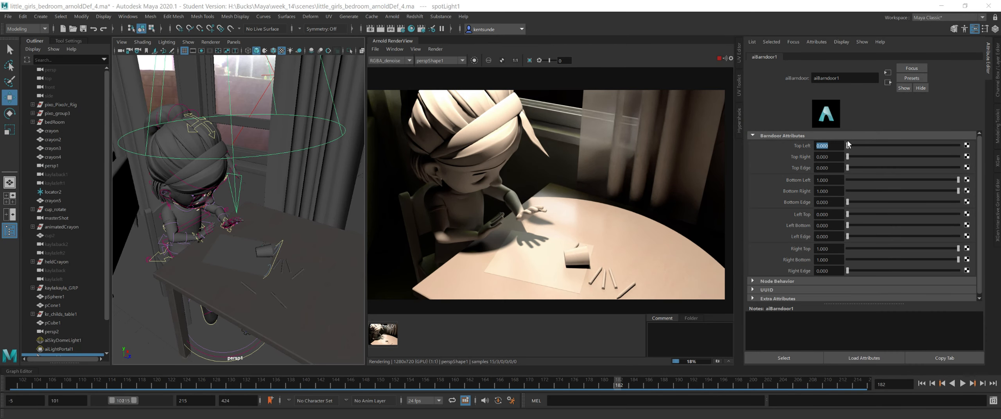
Set the barn door's Top Left to about 0.467, Top Right to about 0.459 and Right Top to about 0.651.
drag(848, 145, 900, 150)
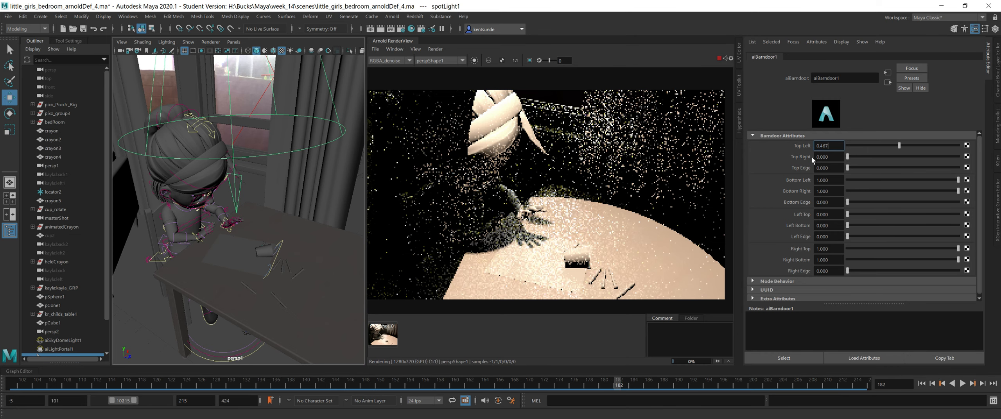
drag(849, 156, 898, 156)
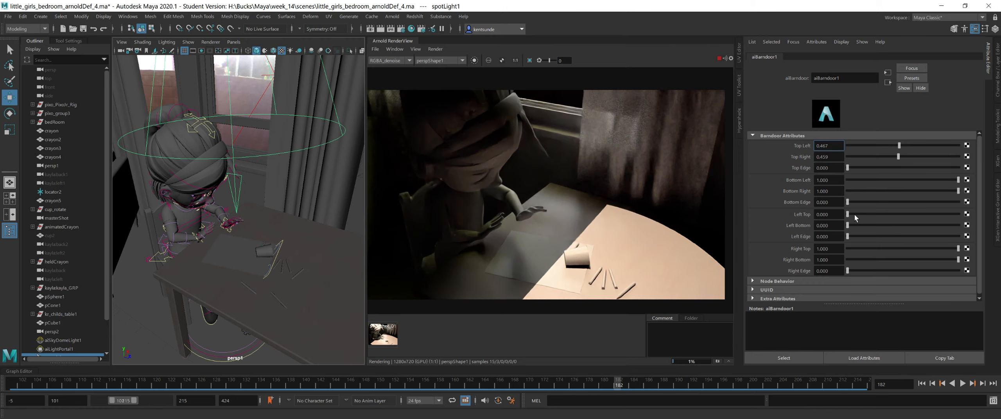
mouse_move(854, 215)
mouse_down()
mouse_move(898, 218)
mouse_move(837, 215)
mouse_up()
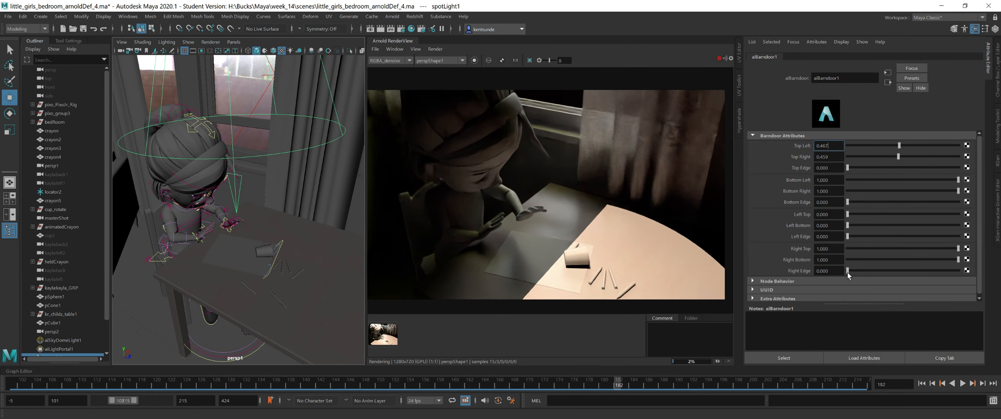
drag(957, 249, 915, 247)
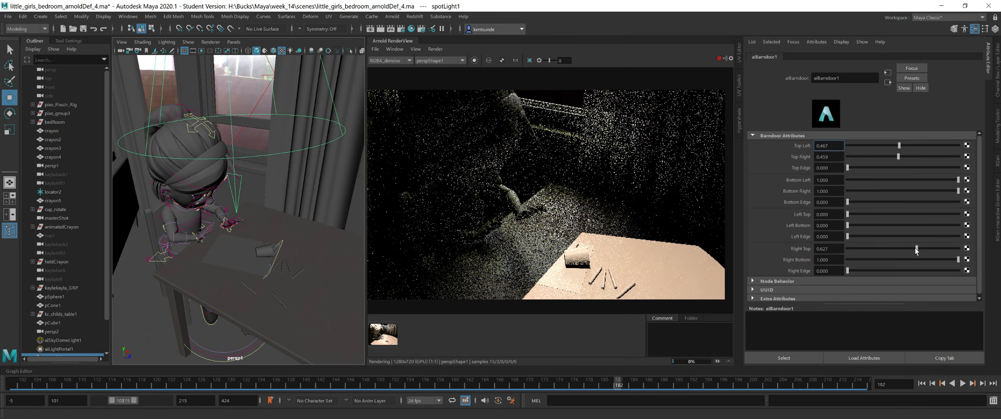
drag(914, 247, 920, 246)
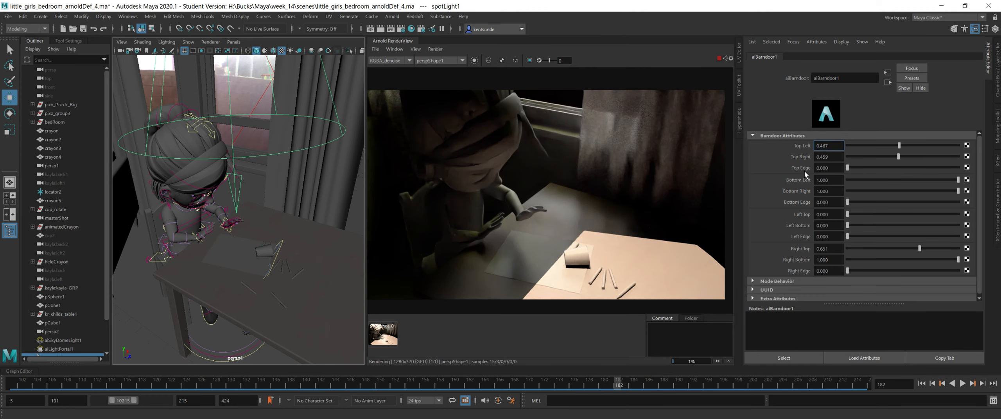
Soften the barn door by setting its Top Edge and Right Edge to about 0.042.
drag(848, 168, 872, 167)
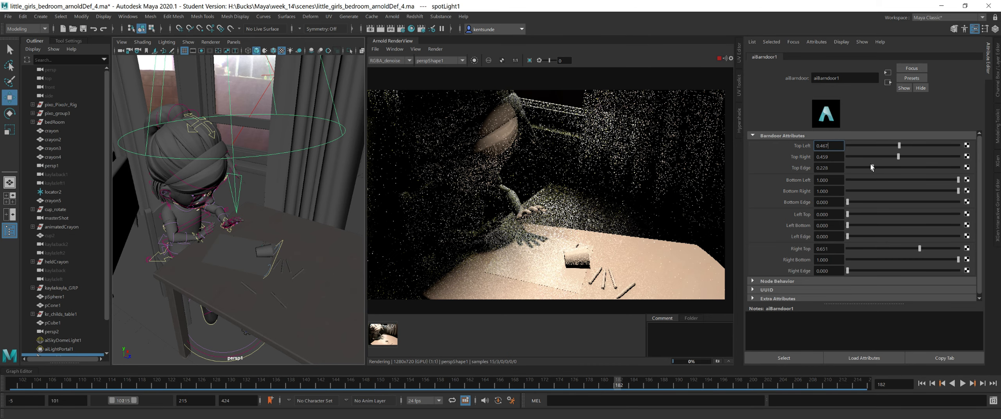
click(860, 168)
drag(861, 169, 851, 169)
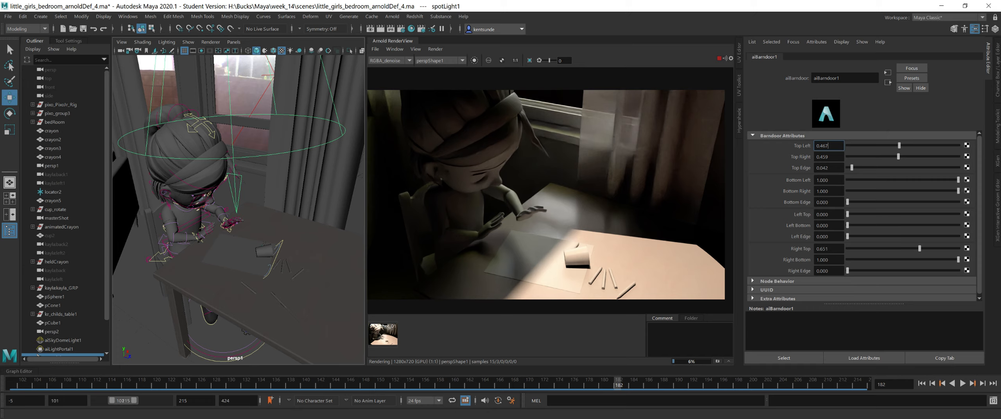
click(852, 271)
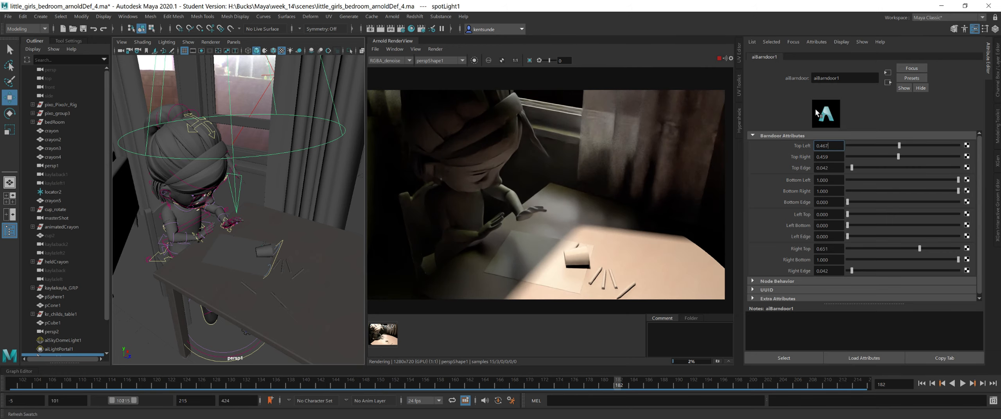
Disconnect the barn door filter from the spot light and add an aiGobo filter in its place.
click(269, 156)
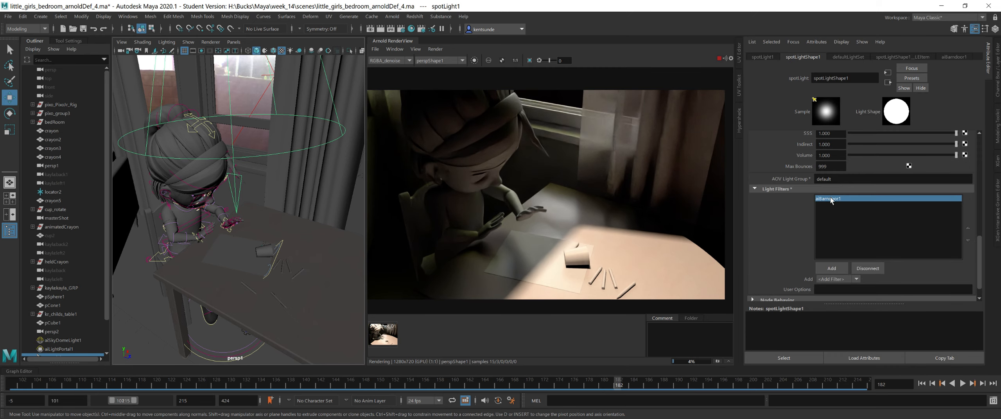
click(868, 268)
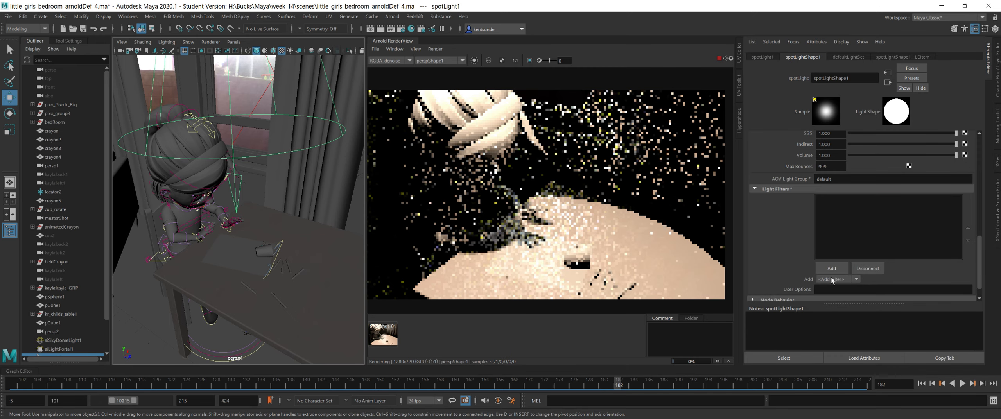
click(836, 280)
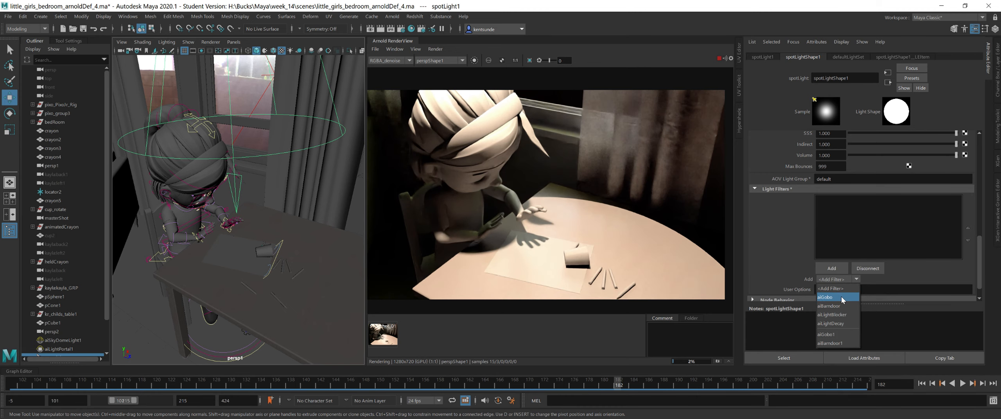
click(841, 297)
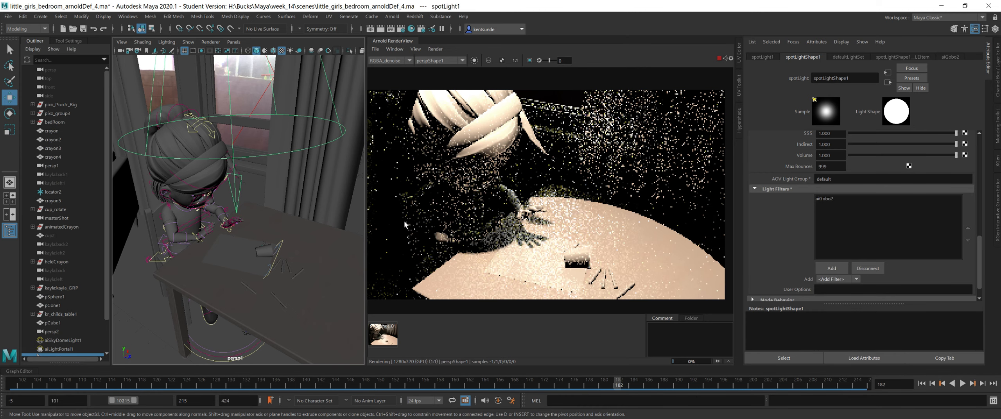
alt+right_drag(272, 232, 221, 227)
alt+middle_drag(222, 226, 237, 227)
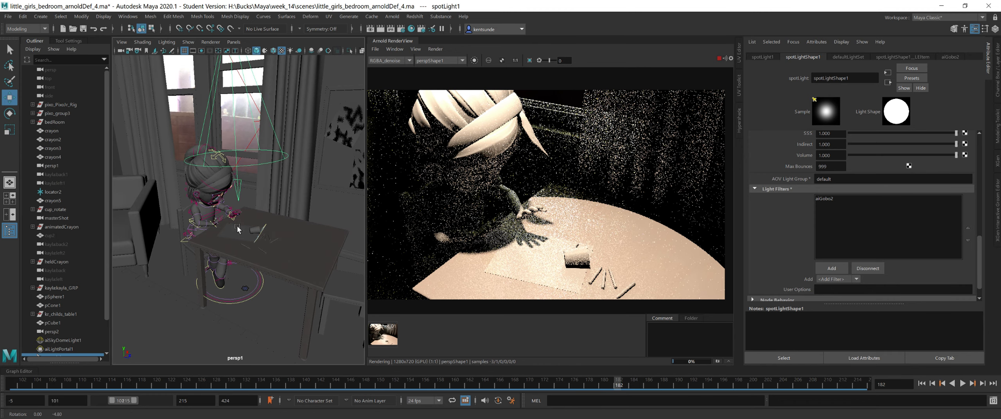
Frame the character and table in the persp1 view, save the scene and stop the live Arnold render.
alt+right_drag(237, 227, 220, 221)
alt+middle_drag(220, 221, 256, 225)
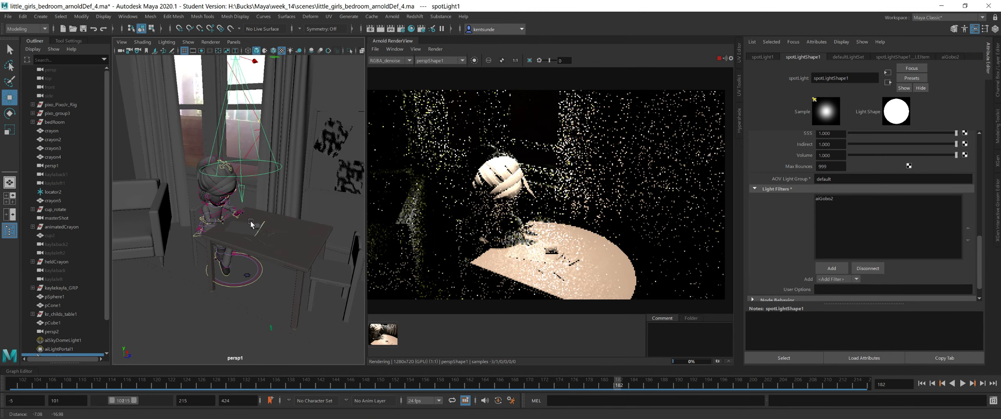
click(84, 28)
click(478, 224)
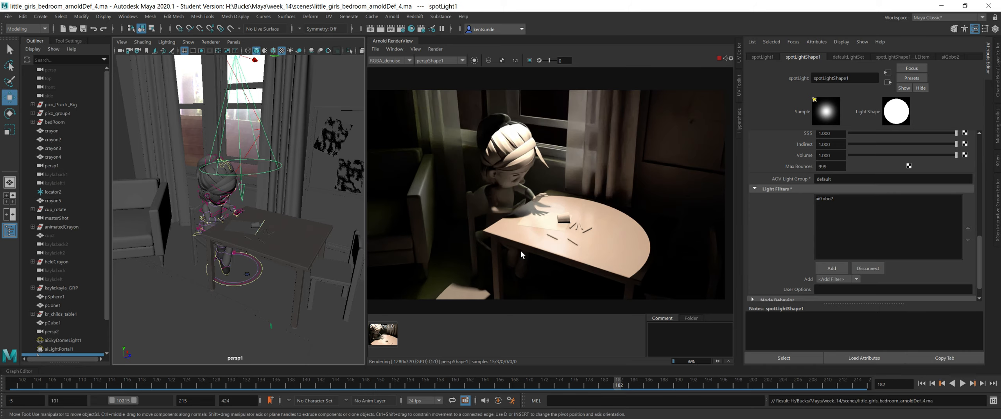
click(718, 59)
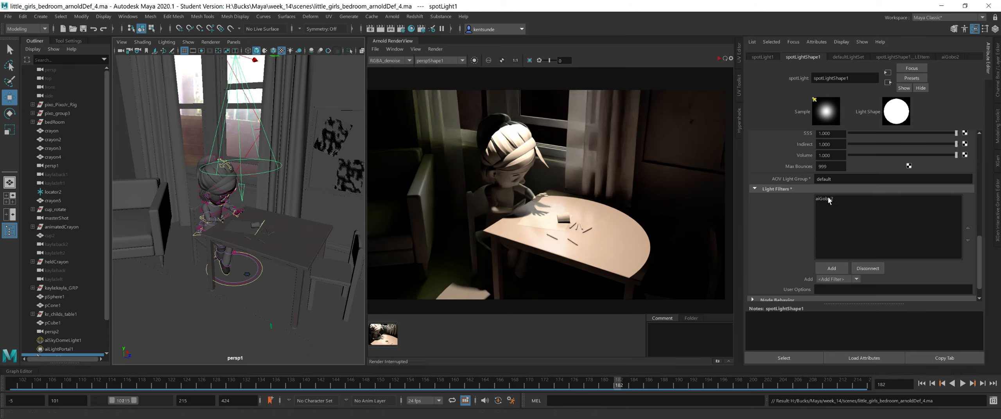
Open the spot light's aiGobo filter and connect a File texture to its Slide Map.
double_click(825, 198)
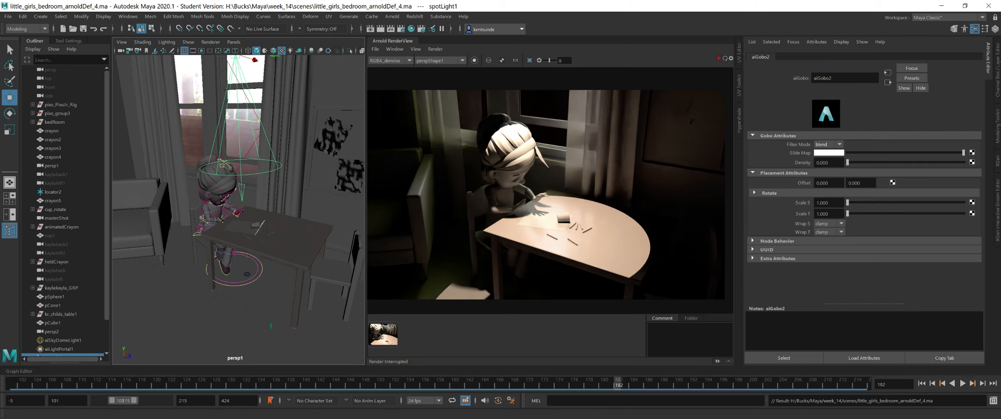
click(973, 153)
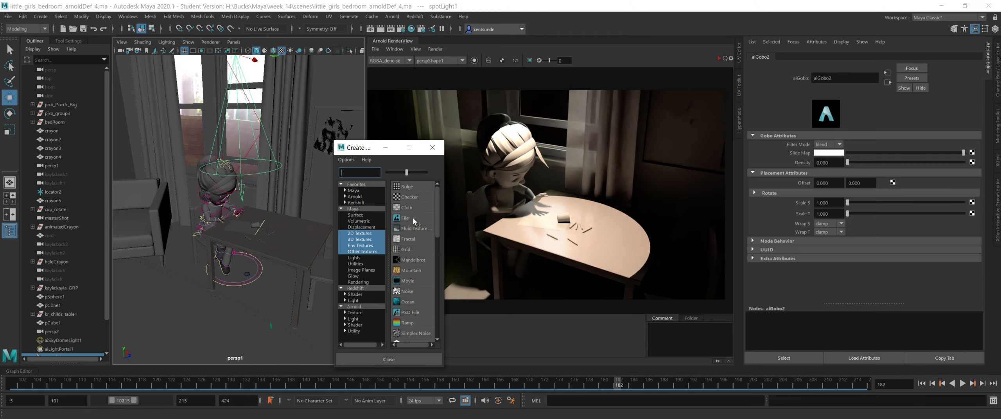
click(413, 217)
Load tree_gobo.jpg from the sourceimages folder as the file texture's image and restart the Arnold render.
click(968, 173)
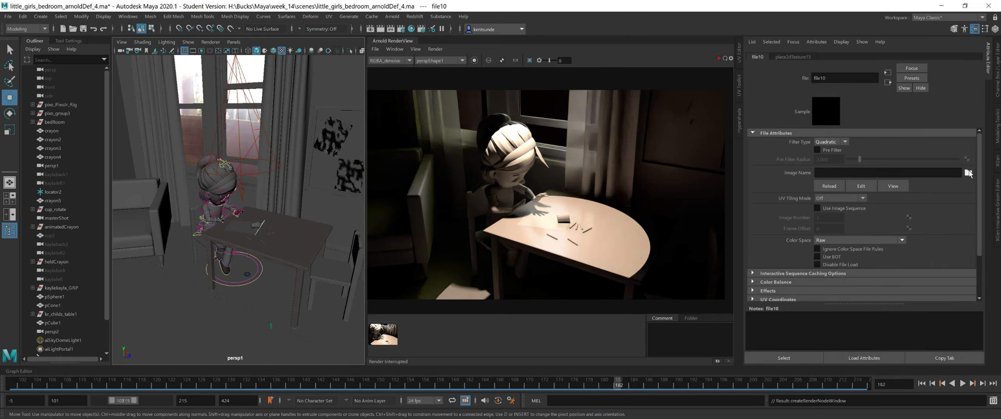
scroll(603, 219, down, 10)
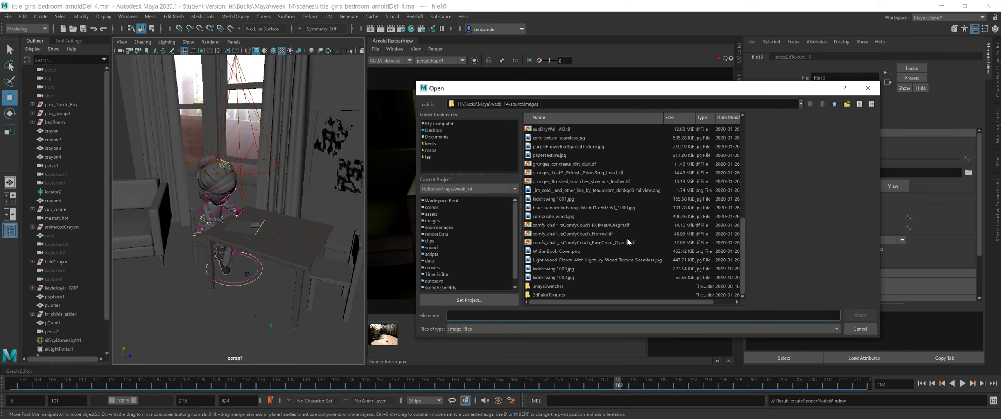
scroll(606, 252, up, 10)
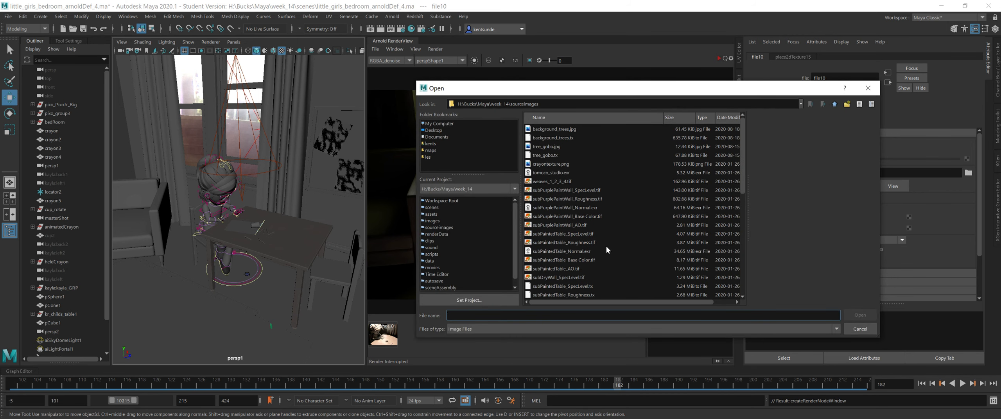
click(560, 129)
click(556, 148)
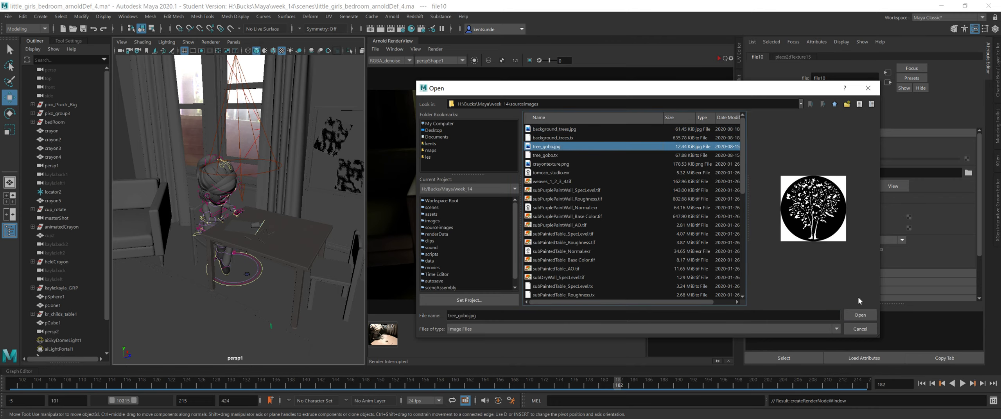
click(860, 315)
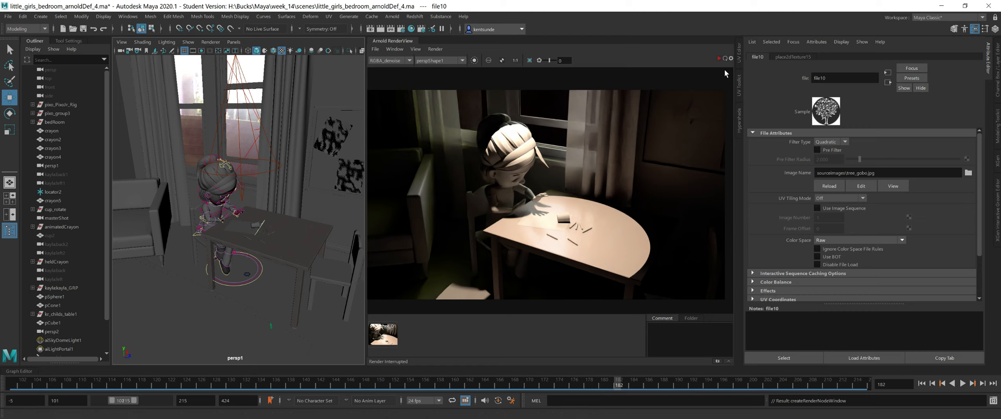
click(724, 59)
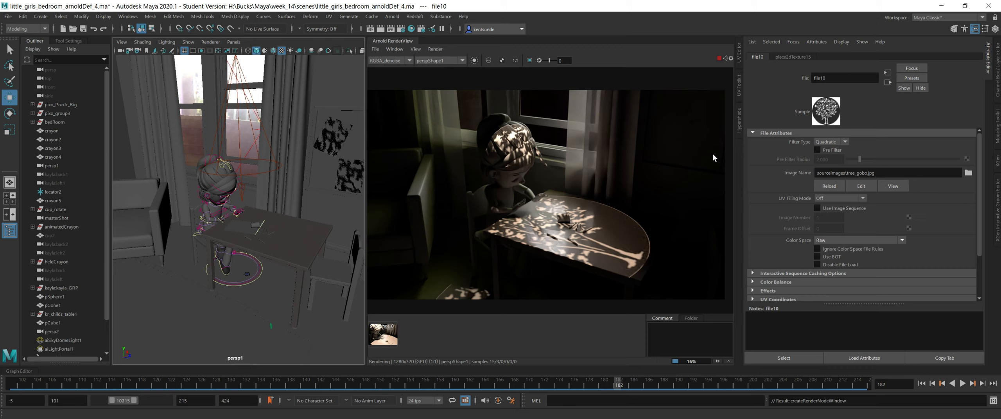
Reselect the spot light, open its gobo filter and set Scale S and Scale T to 2.
click(240, 120)
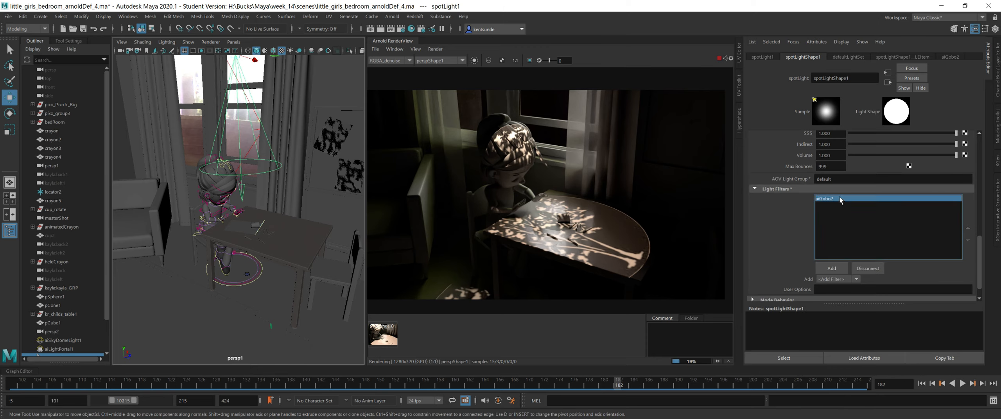
double_click(839, 198)
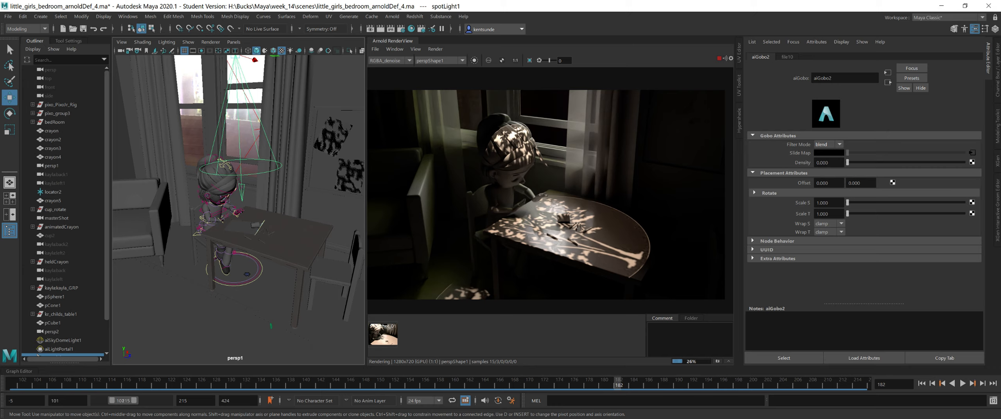
drag(832, 203, 782, 203)
text(2)
key(Tab)
text(2)
key(Return)
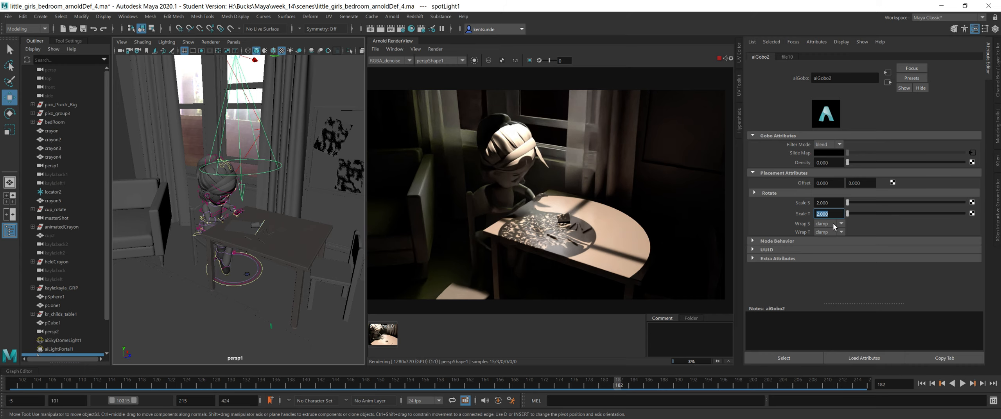
Set the gobo's Wrap S and Wrap T to periodic.
click(831, 224)
click(828, 233)
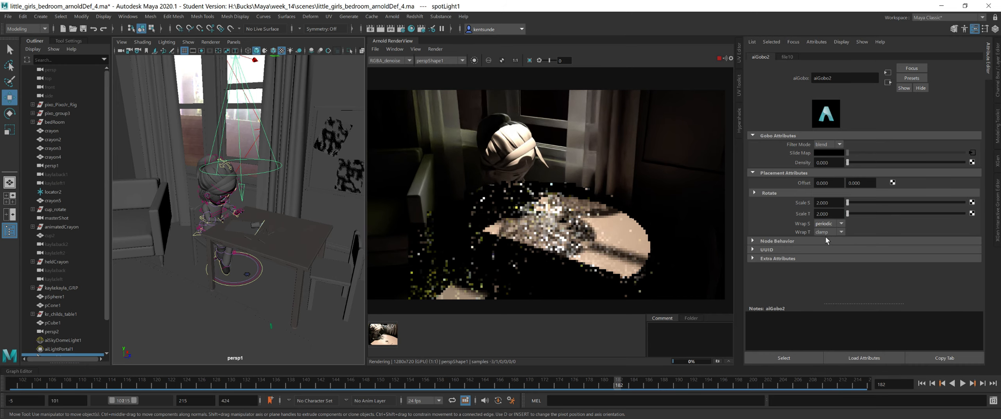
click(826, 231)
click(828, 242)
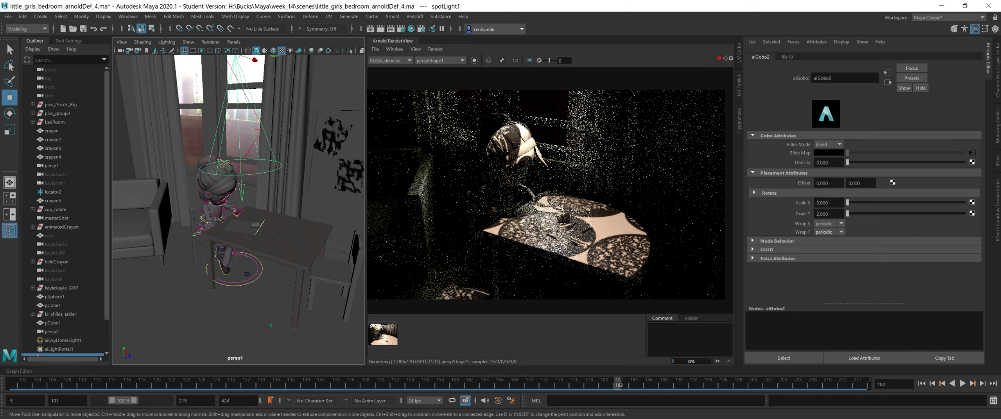
Set the gobo's Scale S and Scale T to 4.
click(829, 203)
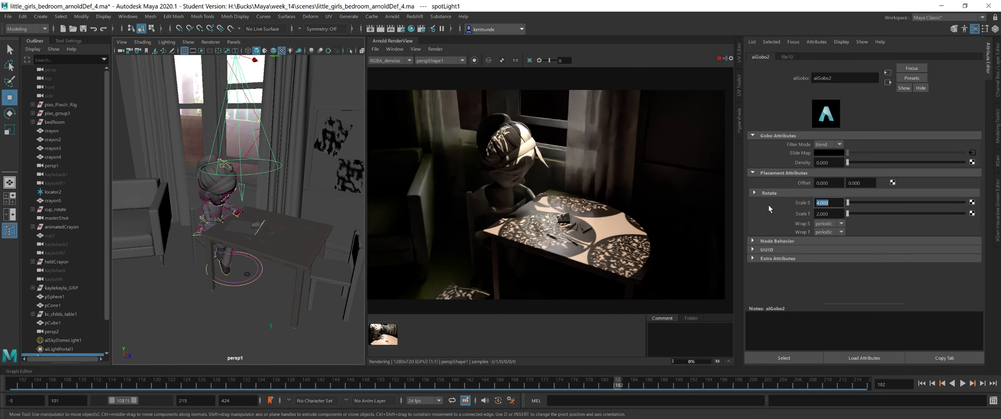
text(4)
key(Tab)
text(4)
key(Return)
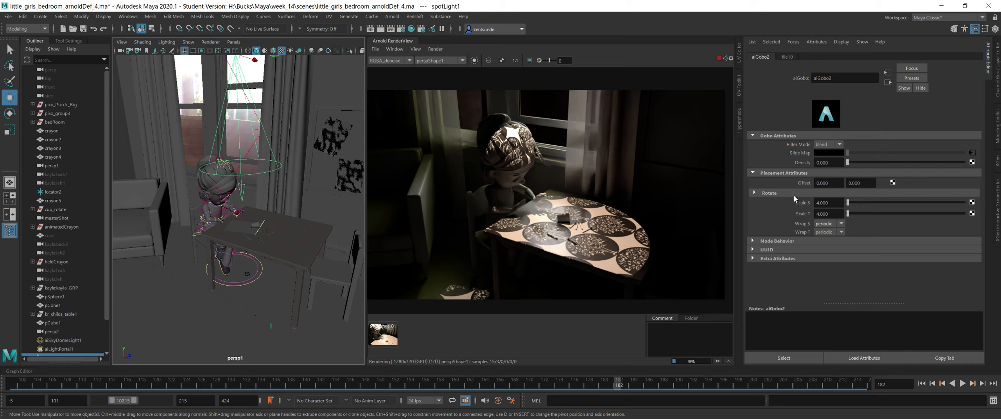
Change the gobo's Wrap S and Wrap T to black.
click(828, 223)
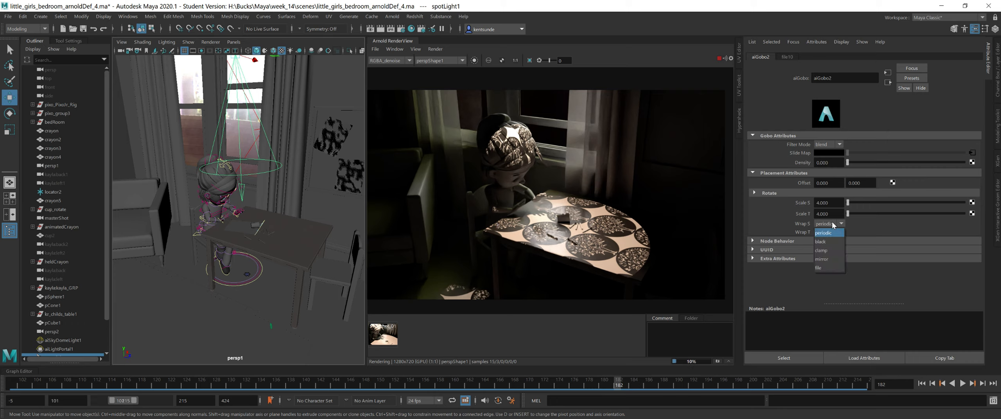
click(827, 234)
click(827, 232)
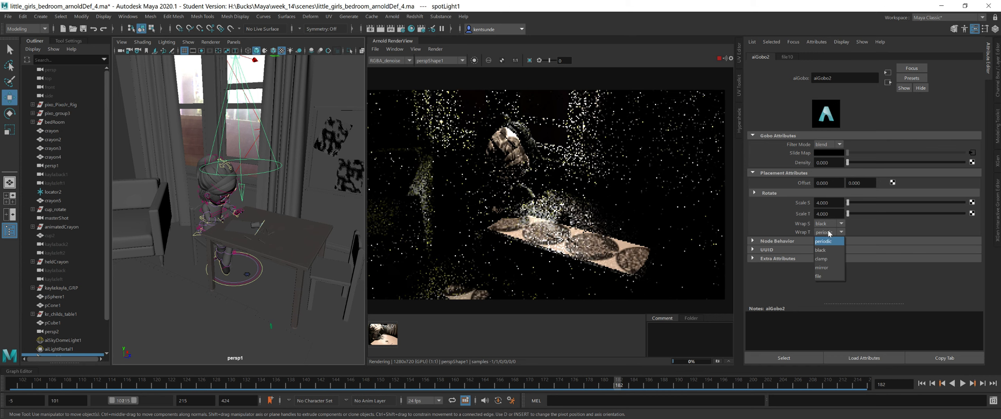
click(829, 248)
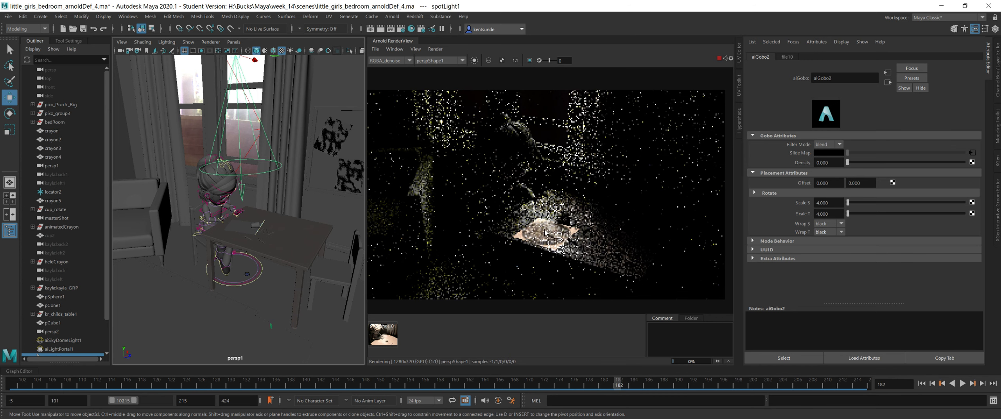
Try mirror for the gobo's Wrap T, and switch both Wrap S and Wrap T to clamp.
click(827, 232)
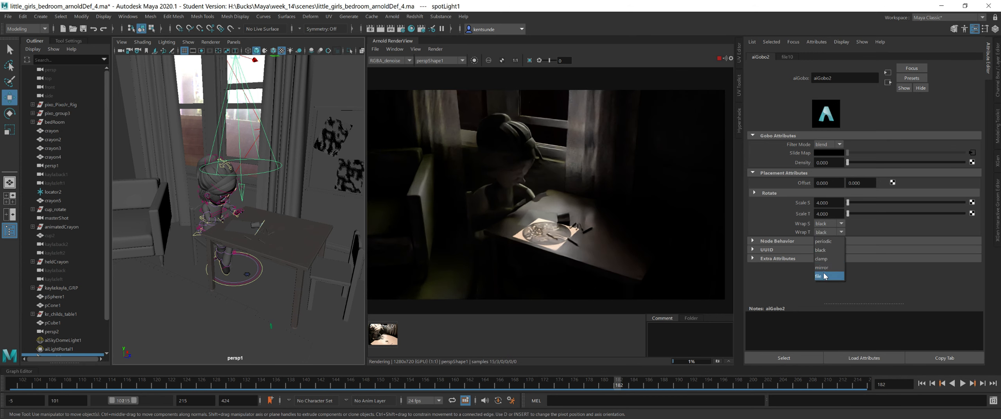
click(828, 268)
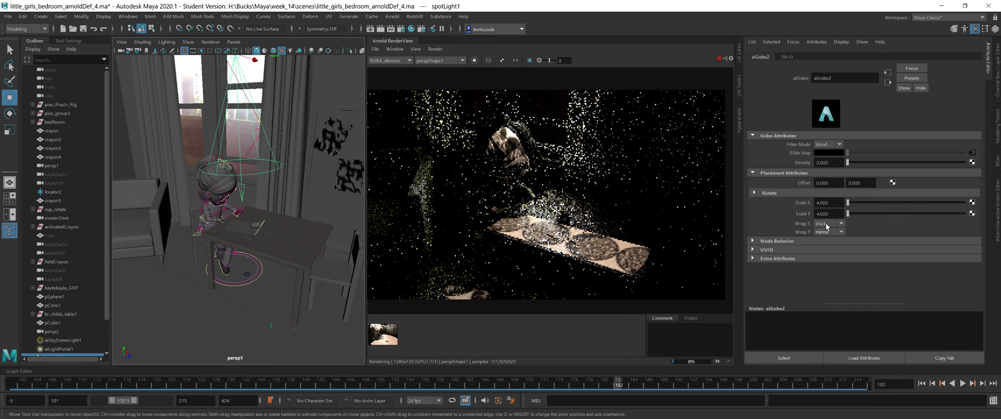
click(826, 223)
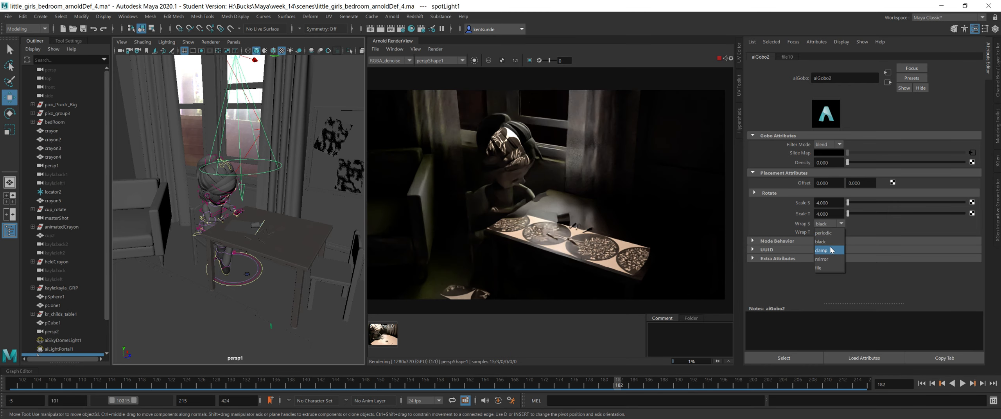
click(825, 250)
click(826, 233)
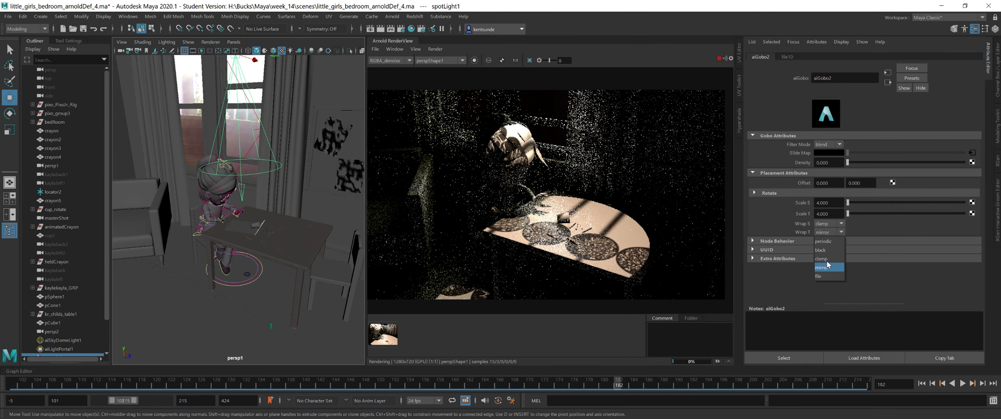
click(828, 259)
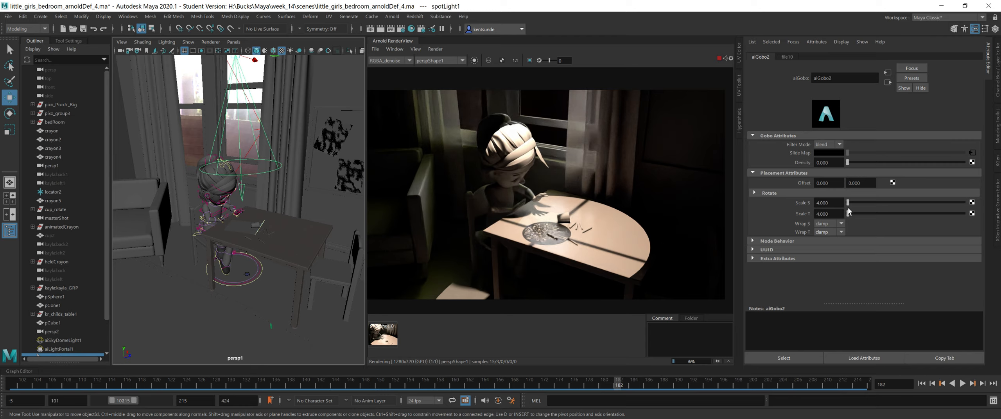
Set both the gobo's Wrap S and Wrap T to mirror.
click(829, 223)
click(824, 237)
click(826, 232)
click(826, 269)
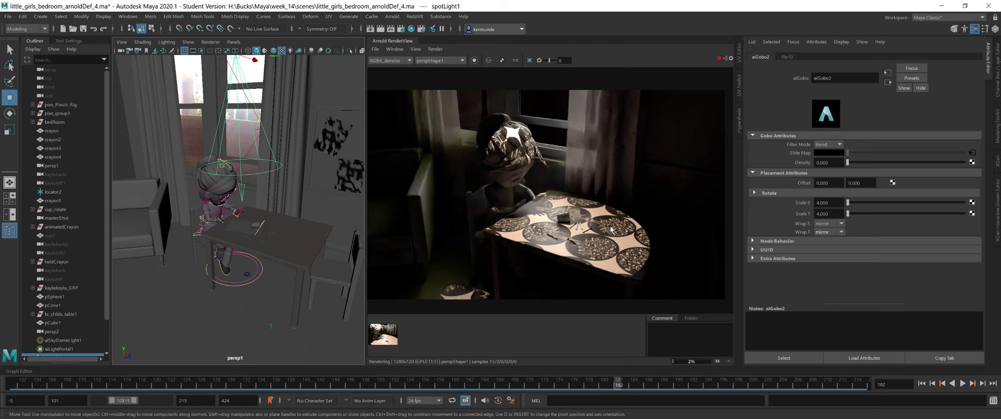
Try periodic for the gobo's Wrap T, and return Wrap T and Wrap S to clamp.
click(828, 231)
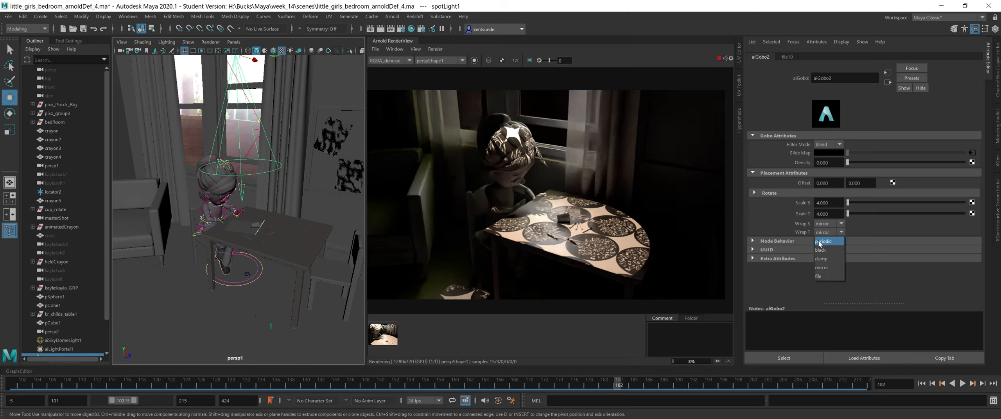
click(817, 243)
click(828, 232)
click(826, 247)
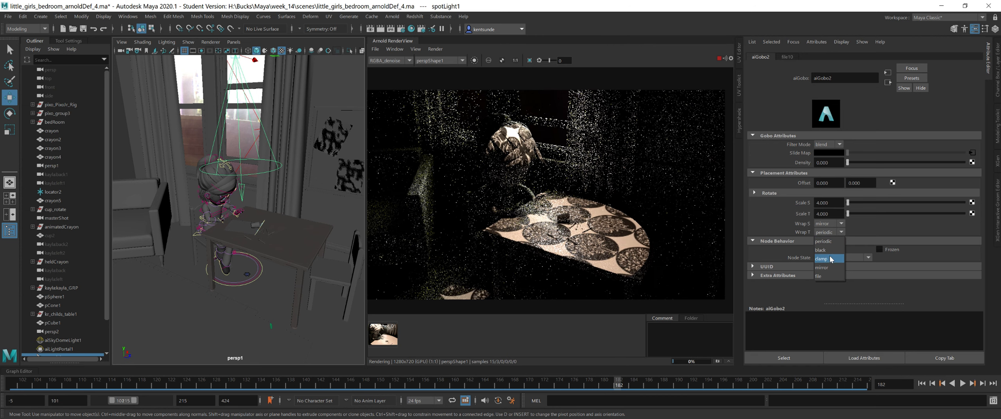
click(827, 225)
click(830, 251)
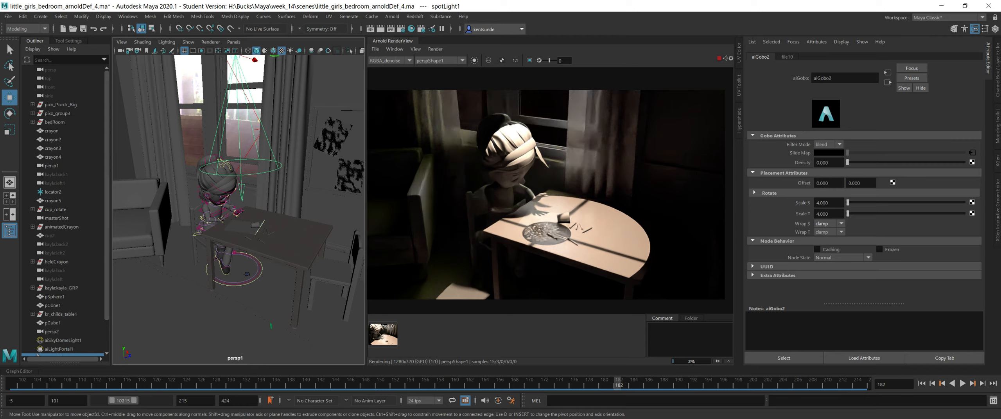
Enlarge the projected tree pattern by setting the gobo's Scale S and Scale T to 0.7.
double_click(824, 203)
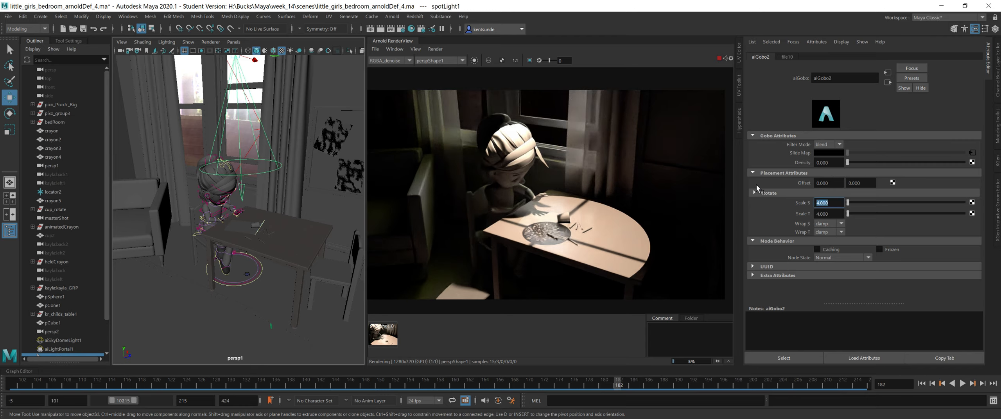
text(.7)
key(Return)
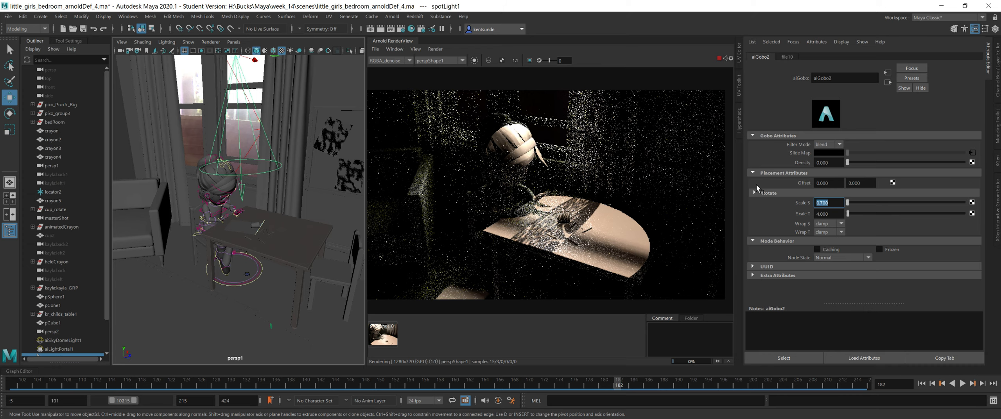
key(Tab)
text(.7)
key(Return)
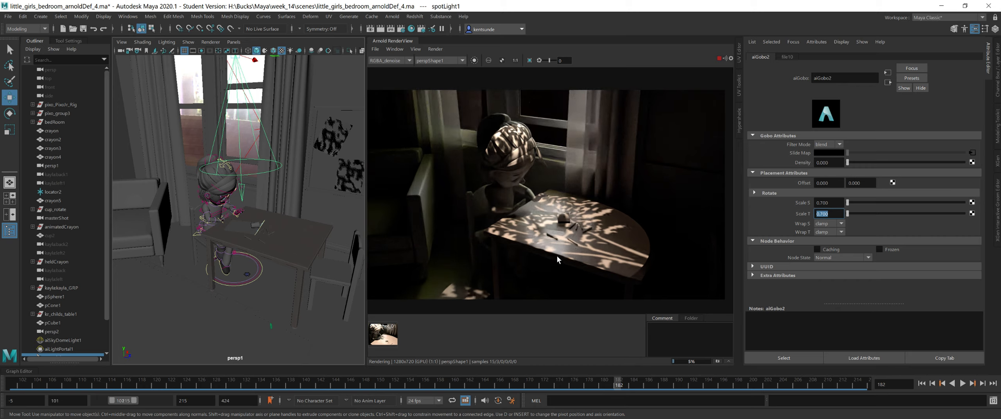
Set the gobo's Scale S and Scale T to 0.6, and shift its second Offset value to -0.270.
key(shift+Tab)
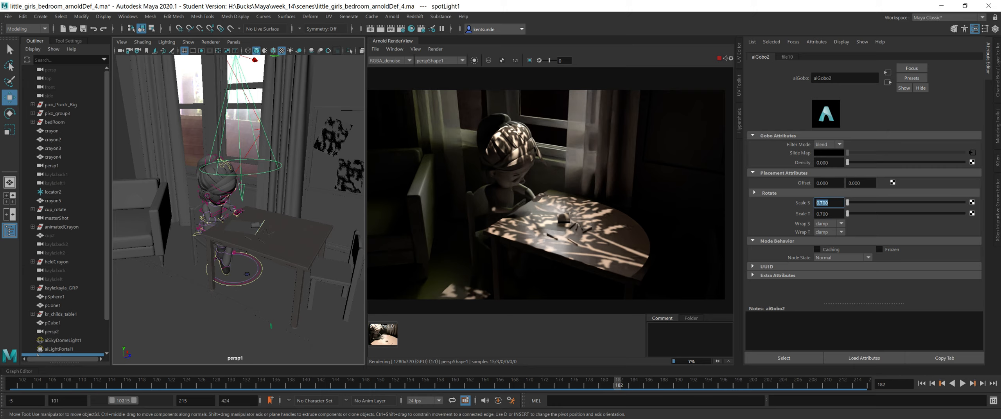
text(0.6)
key(Return)
key(Tab)
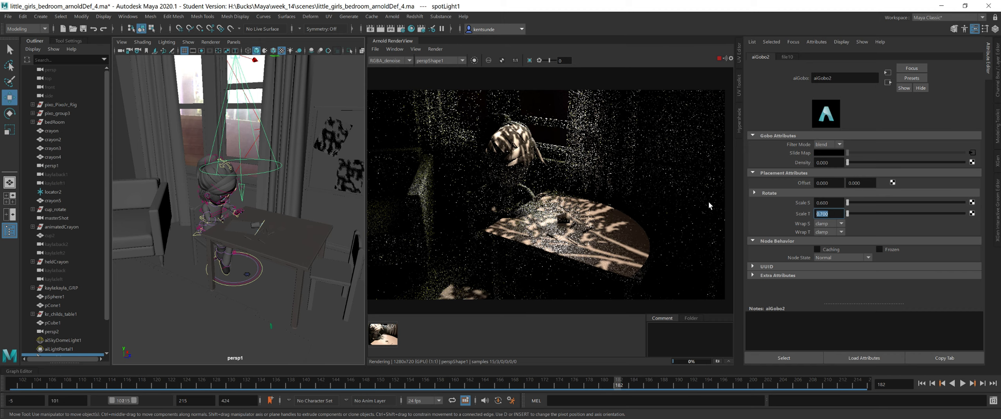
text(0.6)
key(Return)
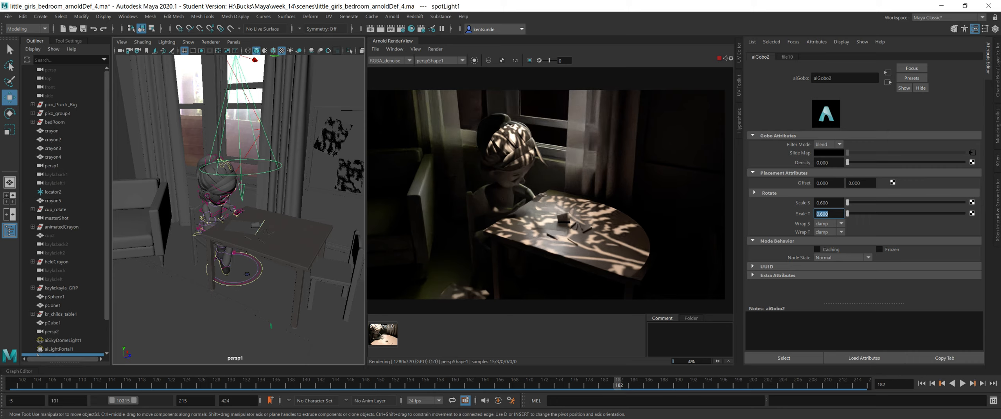
mouse_move(859, 183)
ctrl+mouse_down()
mouse_move(870, 183)
mouse_move(847, 183)
ctrl+mouse_up()
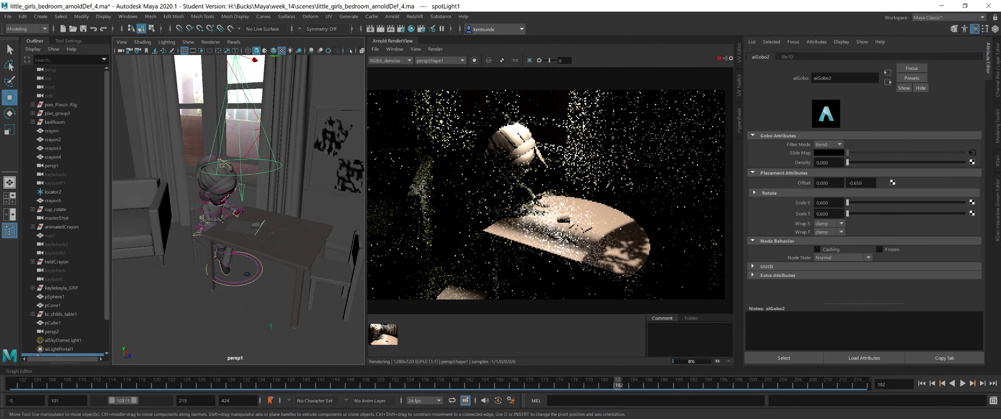
ctrl+drag(846, 183, 847, 183)
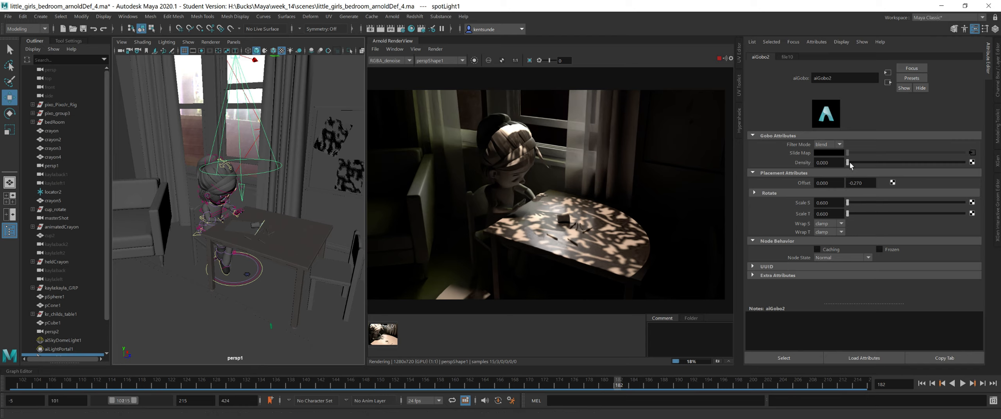
Try a gobo Density of 0.677 in blend mode, and return it to 0.
drag(849, 163, 855, 162)
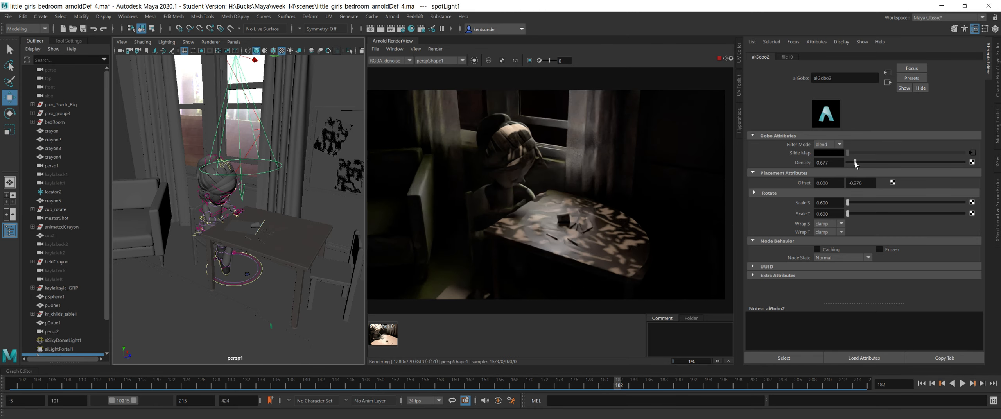
drag(854, 161, 710, 182)
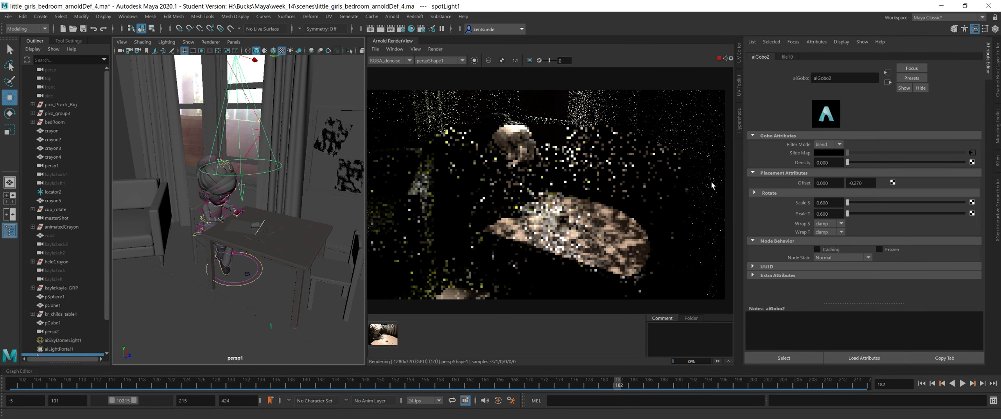
Switch the gobo's Filter Mode to replace, and try Densities of 3.358 and 10 before returning Density to 0.
click(828, 145)
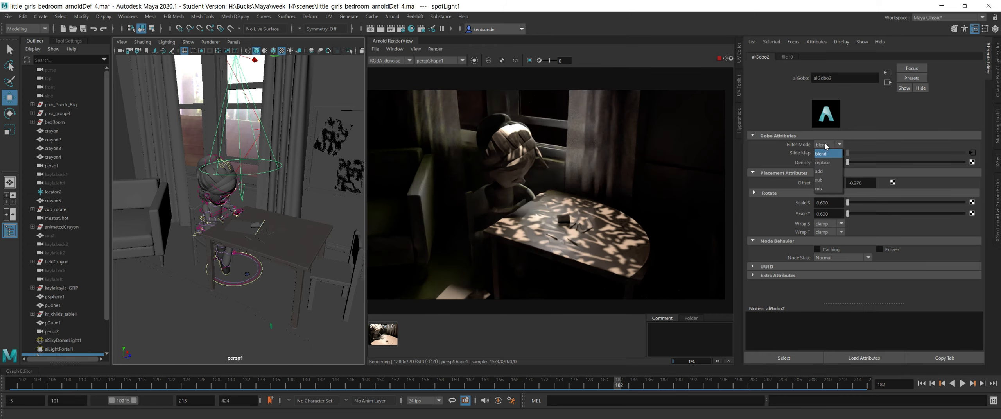
click(828, 162)
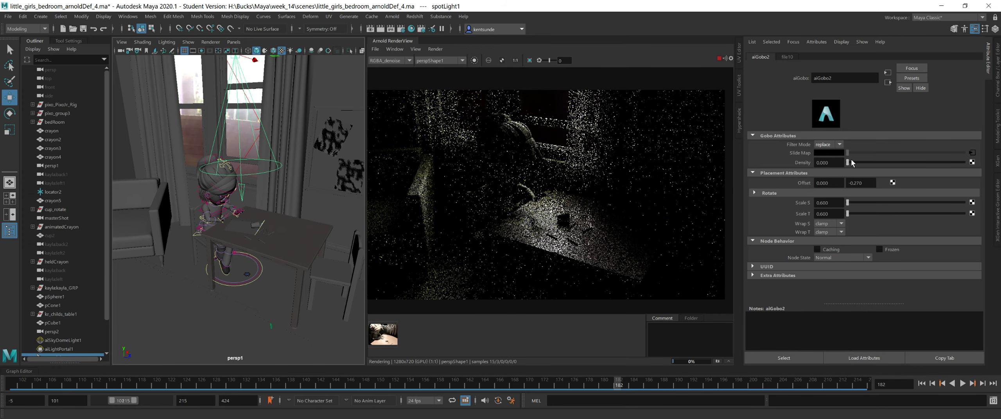
drag(849, 162, 887, 167)
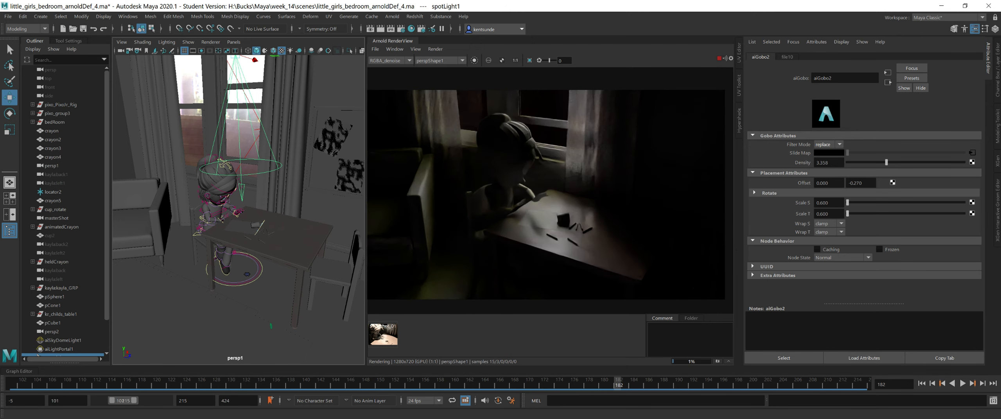
click(848, 162)
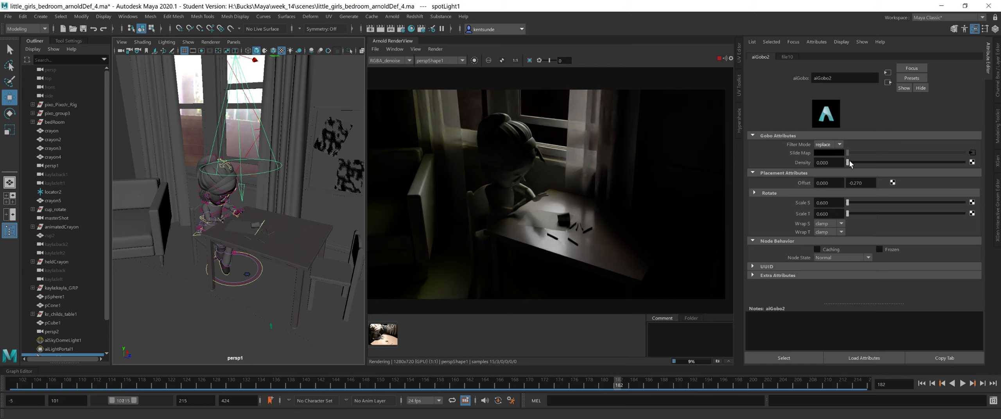
drag(849, 161, 963, 163)
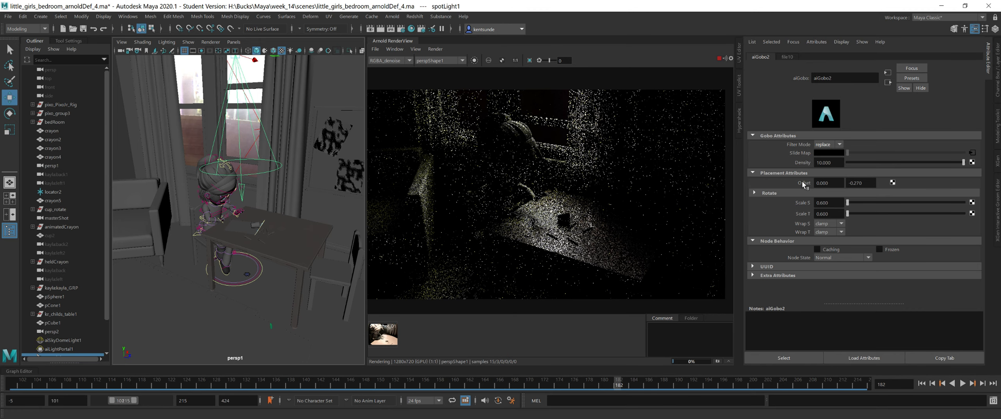
drag(846, 162, 834, 164)
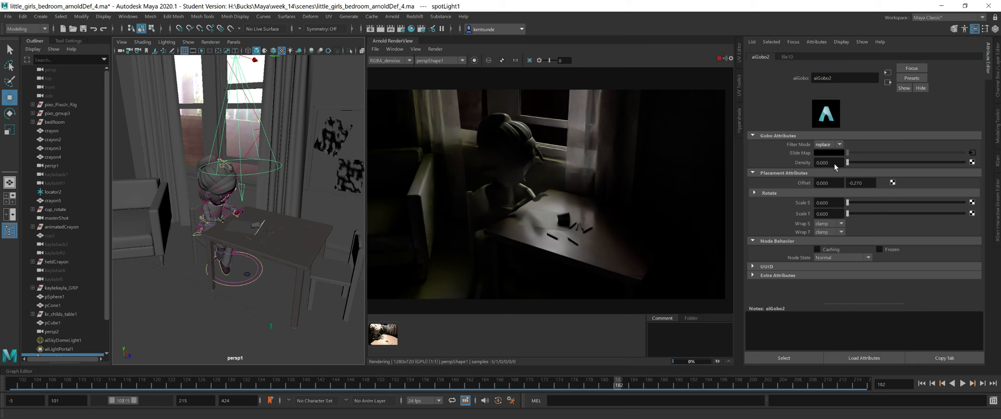
Set the gobo's Filter Mode to add, and try a Density of 2.907 before resetting it to 0.
click(821, 144)
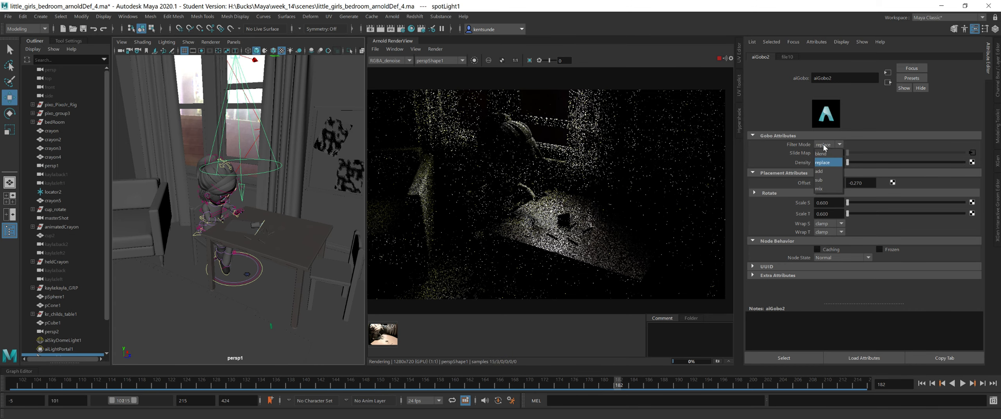
click(825, 171)
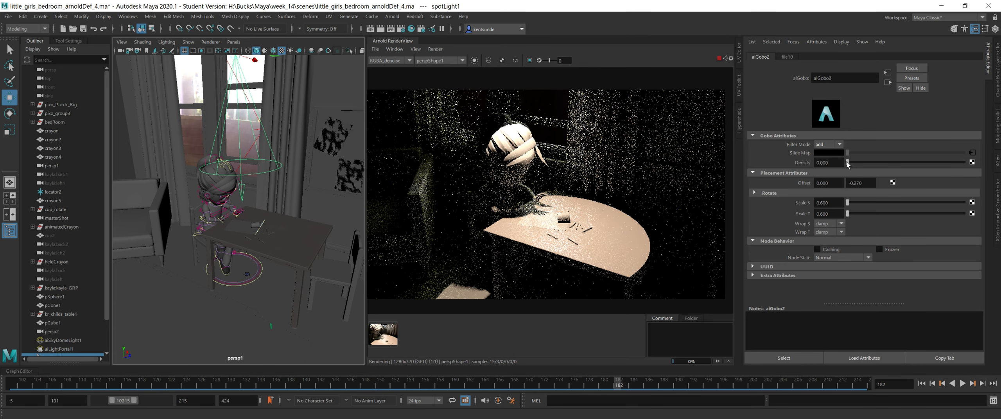
drag(846, 162, 873, 163)
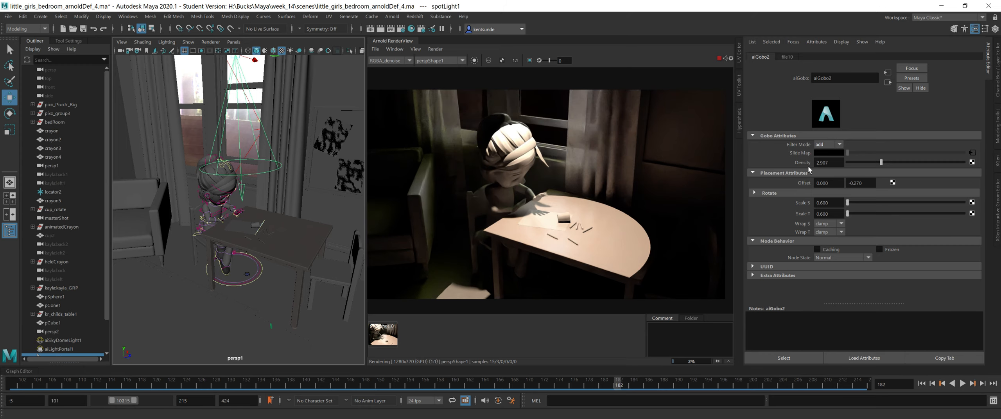
click(848, 162)
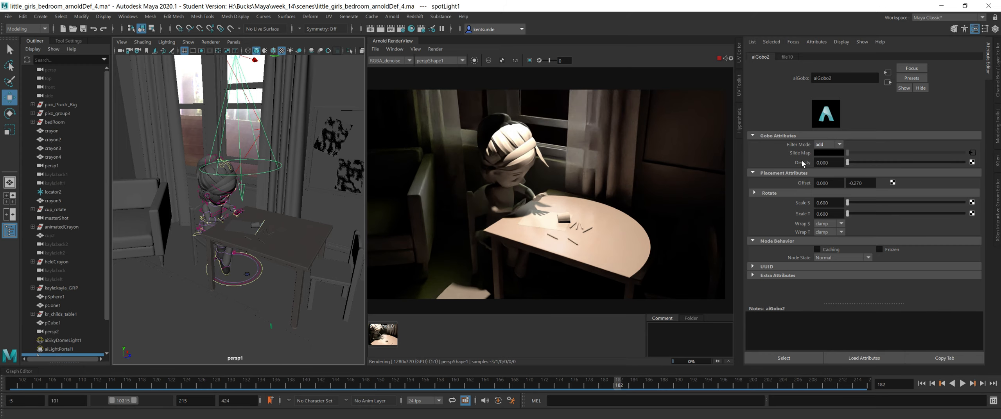
Update the full scene in the Arnold RenderView, and retest Density at 1.529 before returning it to 0.
click(435, 49)
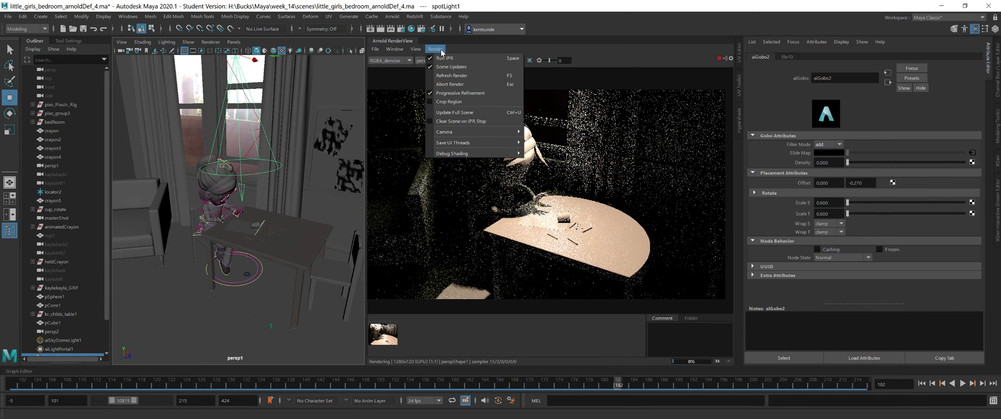
click(471, 112)
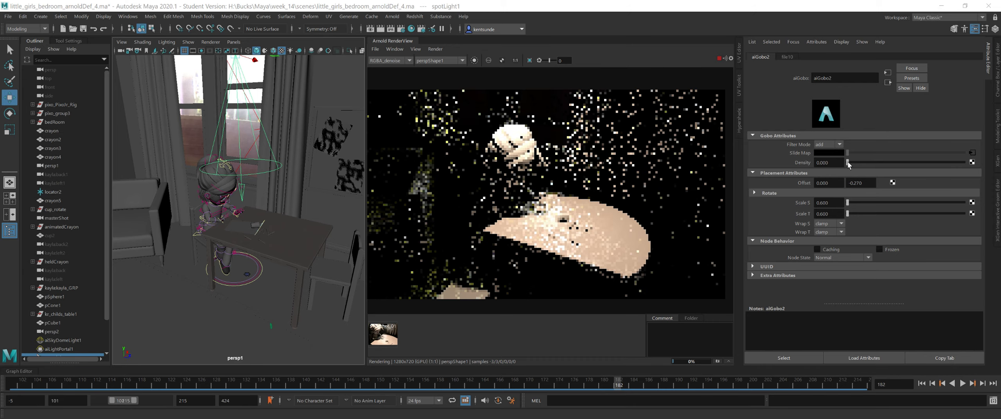
drag(847, 162, 864, 167)
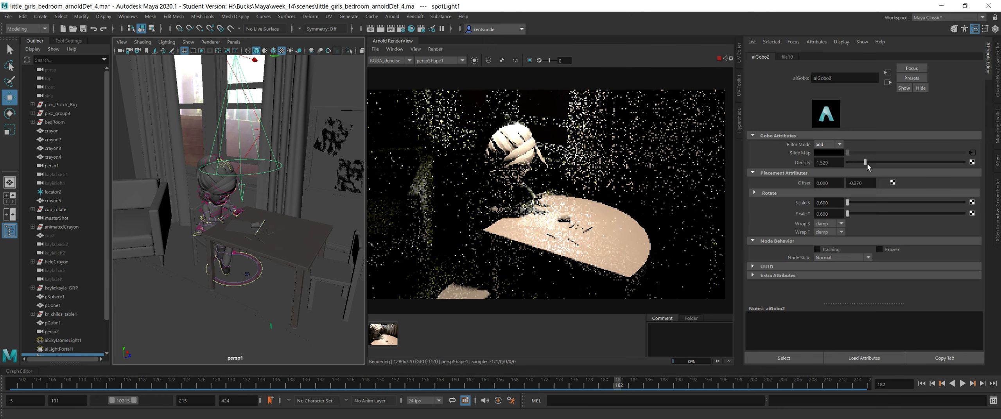
drag(866, 162, 840, 168)
Turn the lamp's light bulb light back on in the Light Editor, and move the editor out of the way.
drag(1000, 178, 515, 164)
click(611, 224)
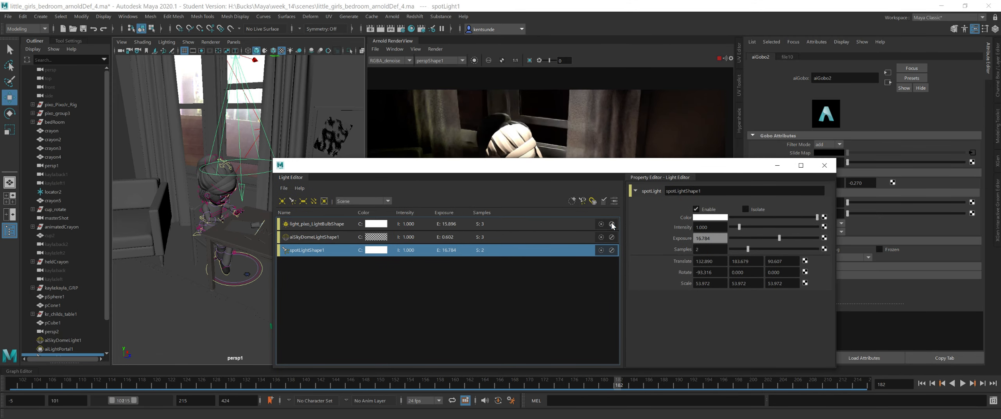
drag(548, 165, 1000, 187)
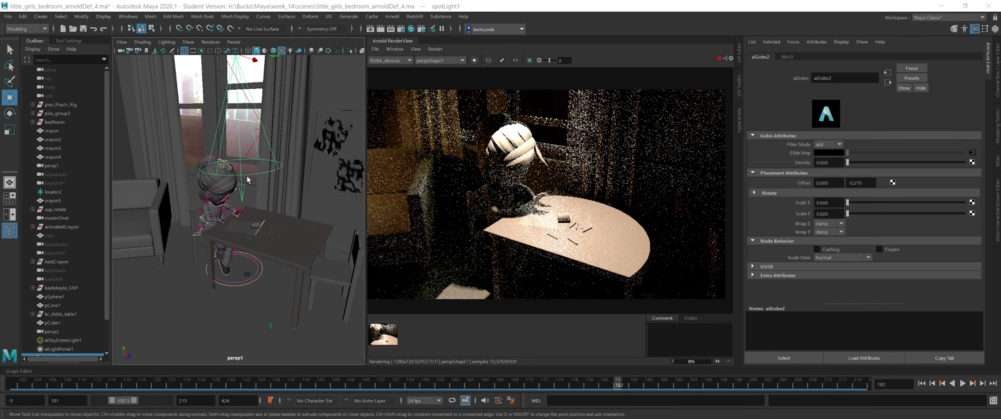
Move the spot light over the armchair and frame the chair in the perspective view.
alt+drag(273, 188, 198, 147)
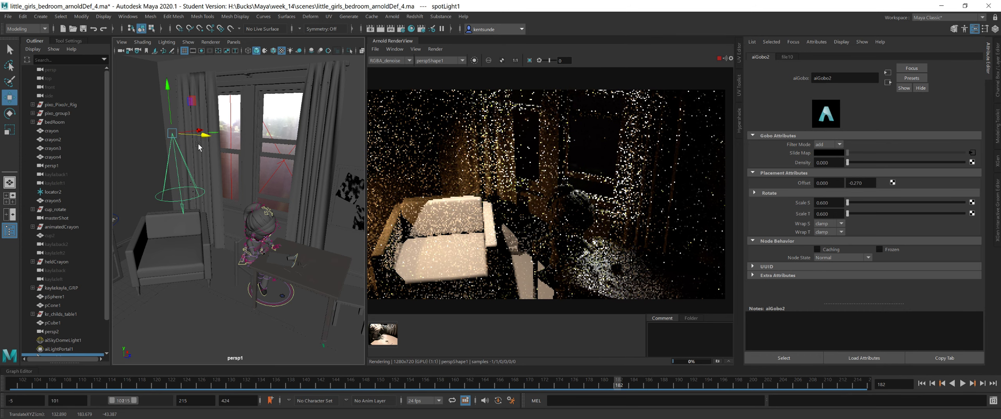
alt+right_drag(205, 197, 323, 160)
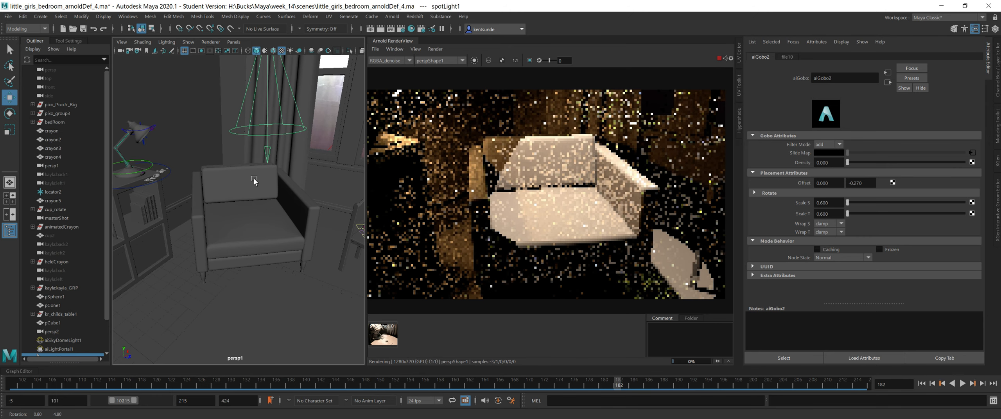
mouse_move(281, 182)
alt+mouse_down()
mouse_move(297, 166)
mouse_move(288, 190)
alt+mouse_up()
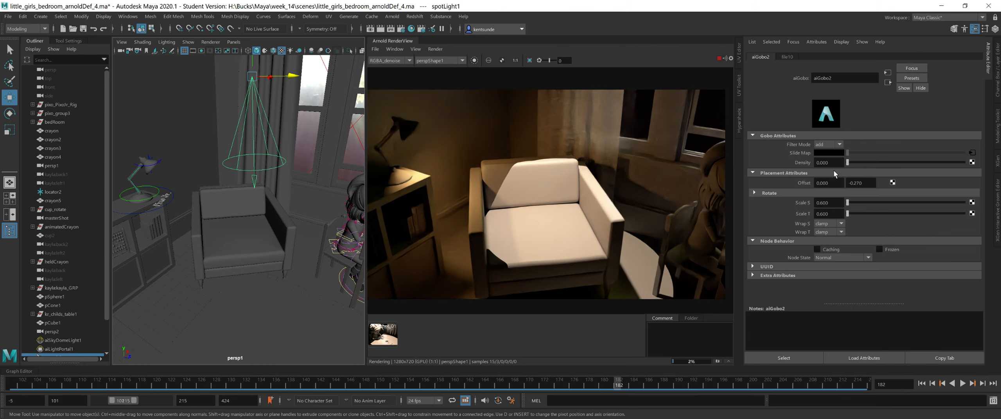
Try a Density of 1.779 in add mode and return it to 0, and try the sub Filter Mode.
drag(847, 163, 856, 161)
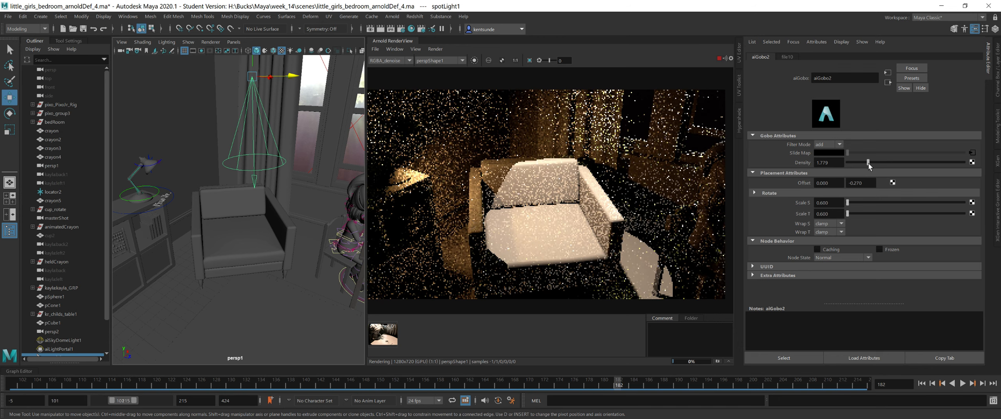
drag(868, 163, 848, 167)
click(823, 146)
click(824, 180)
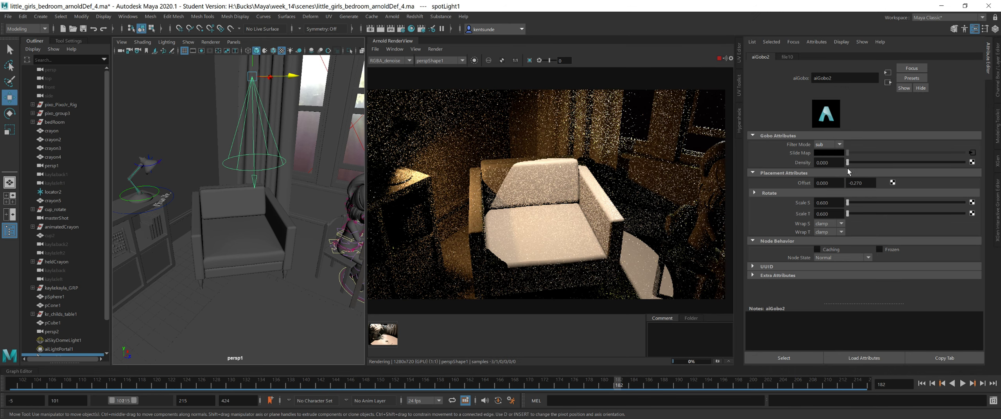
Try the gobo's mix Filter Mode with its Density adjusted to 1.026.
click(825, 146)
click(826, 188)
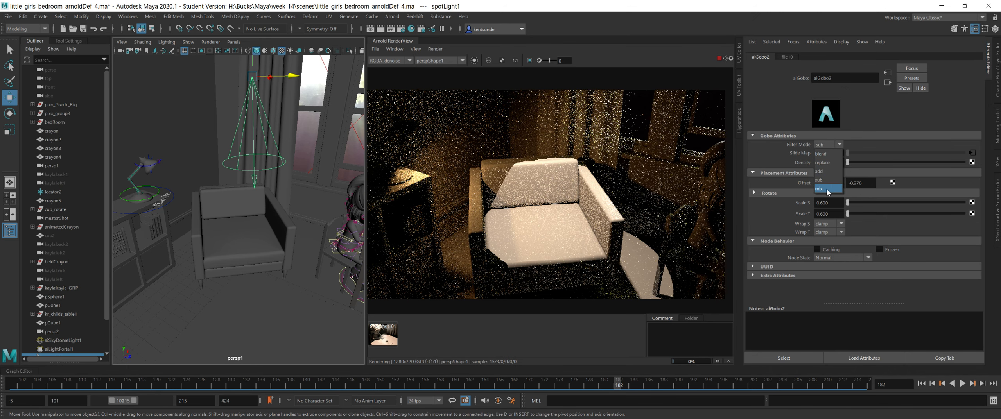
drag(848, 162, 860, 169)
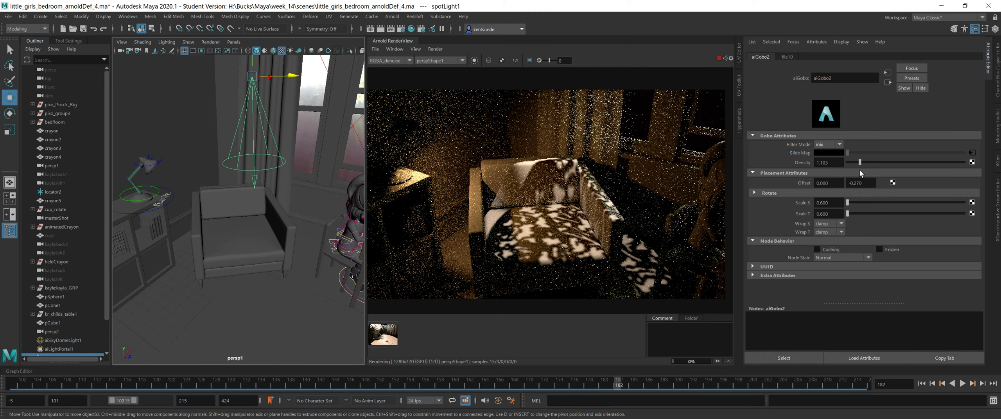
drag(859, 169, 858, 171)
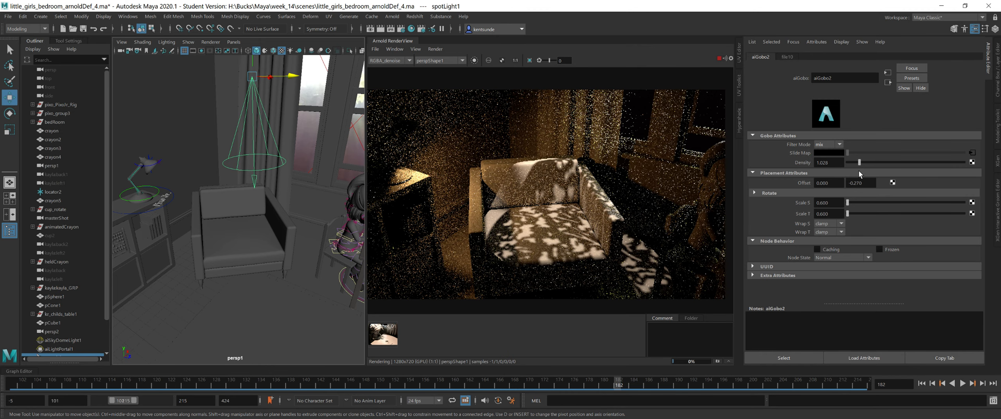
Return the gobo's Density to 0 and its Filter Mode to add.
click(824, 145)
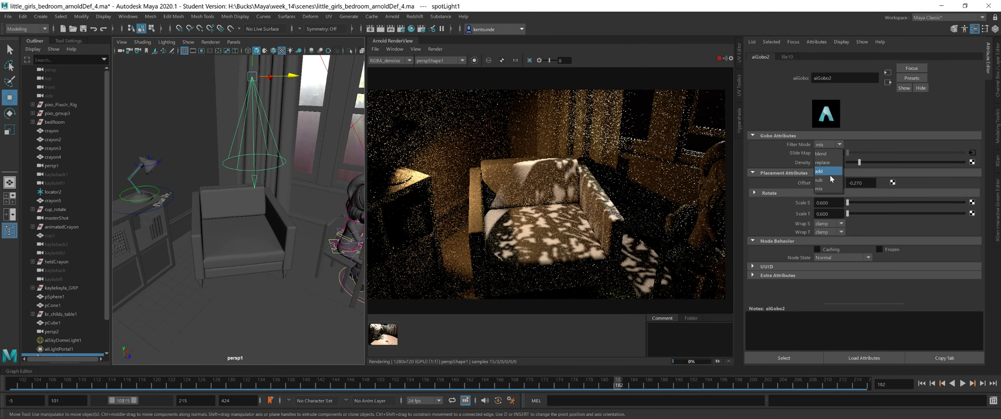
drag(857, 162, 844, 162)
click(829, 144)
click(823, 167)
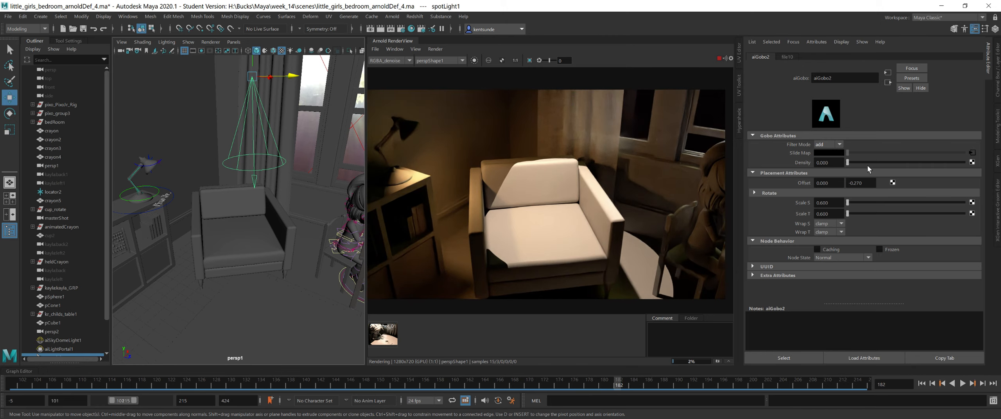
Raise the gobo's Density to 0.827 and set its Filter Mode to blend.
drag(847, 162, 854, 163)
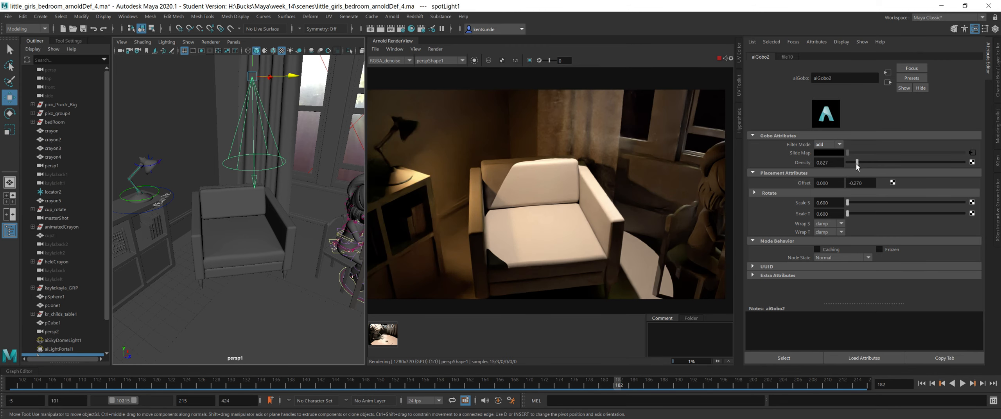
click(820, 146)
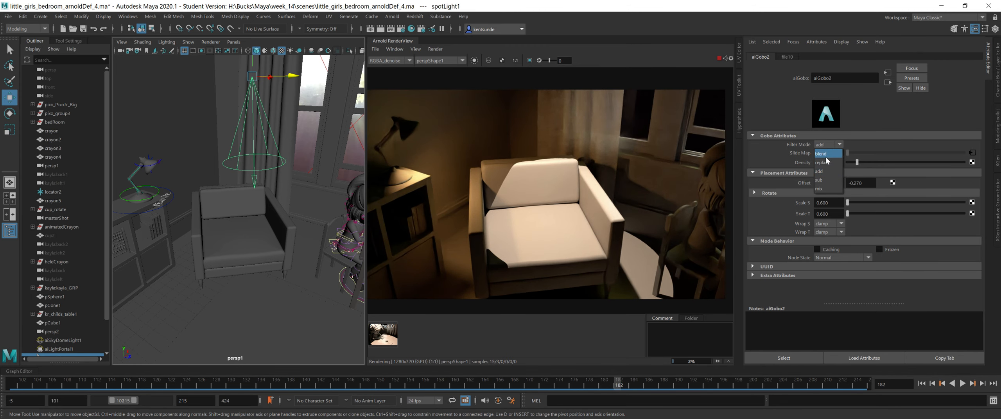
click(825, 154)
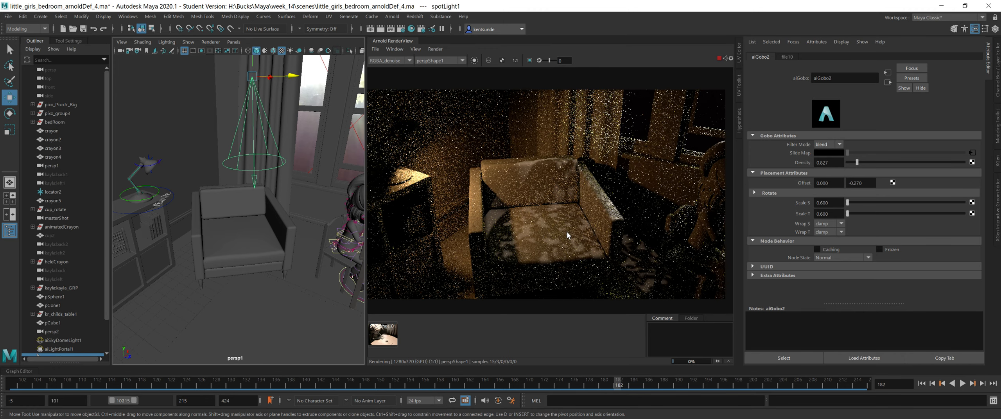
Return the gobo's Density to 0 with its Filter Mode left on blend.
drag(857, 162, 837, 166)
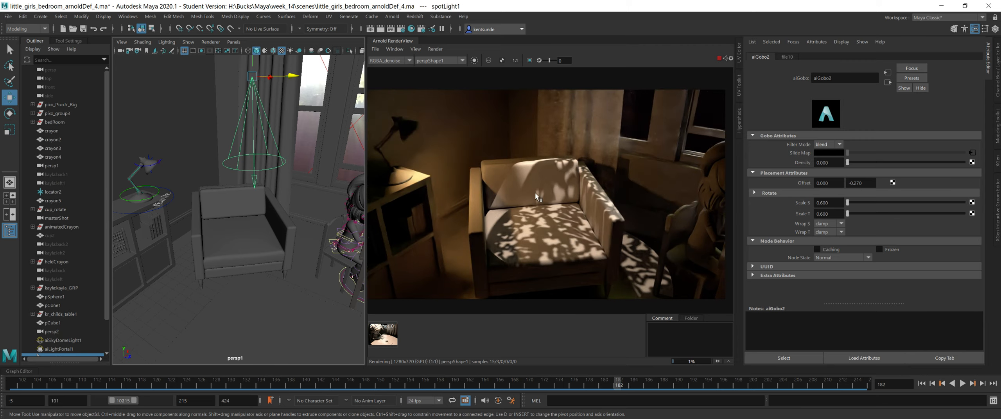
scroll(612, 217, down, 1)
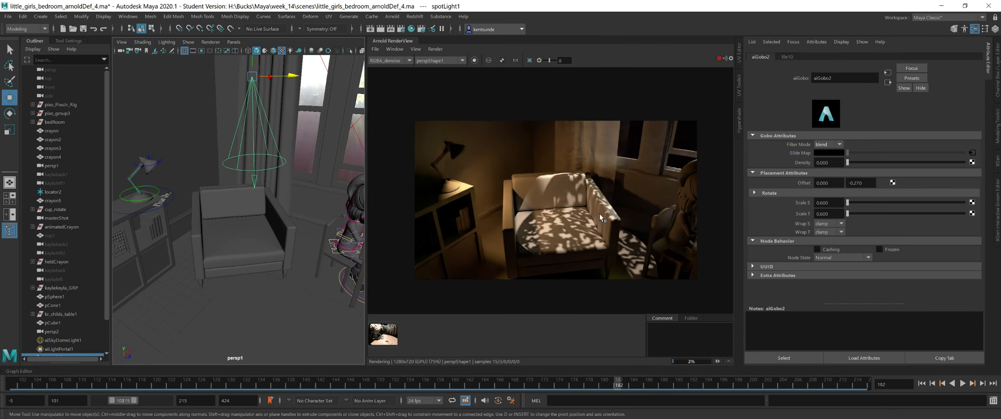
Move the spot light out of the bedroom to the outer side of the window wall.
alt+right_drag(268, 226, 212, 215)
alt+drag(212, 216, 262, 187)
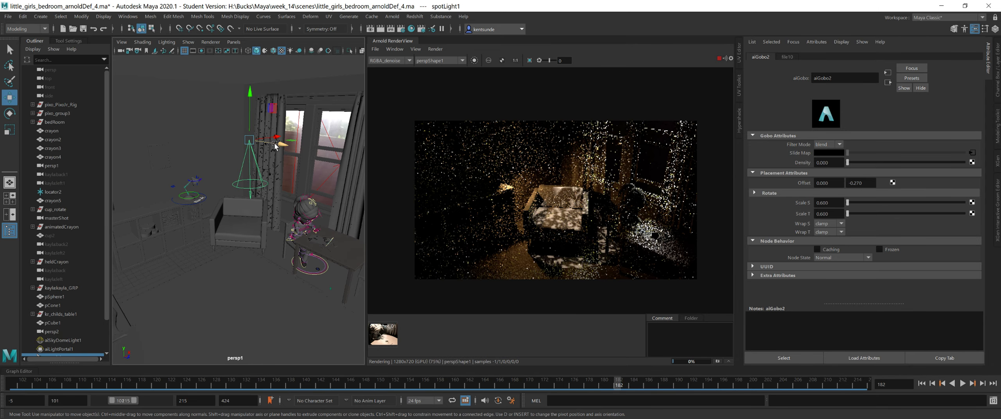
drag(275, 143, 243, 197)
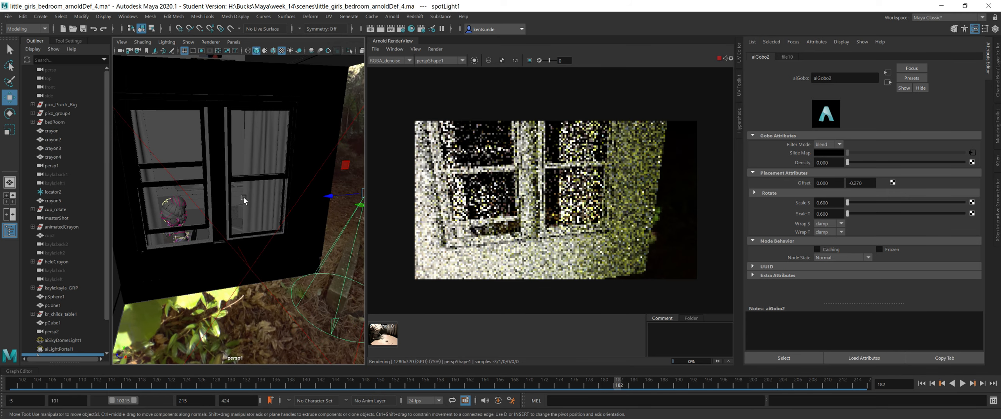
Position the spot light in front of the window from outside and rotate it to shine through the window into the room.
alt+right_drag(243, 197, 227, 199)
alt+drag(226, 199, 250, 178)
key(e)
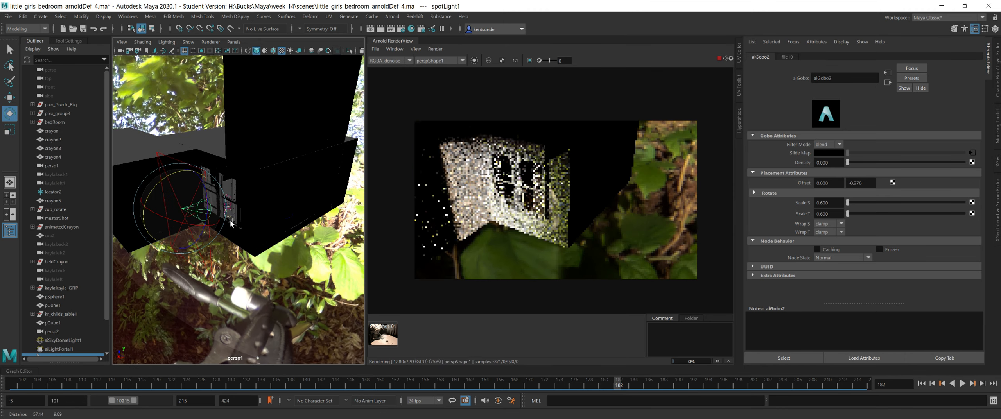
key(w)
drag(276, 136, 276, 164)
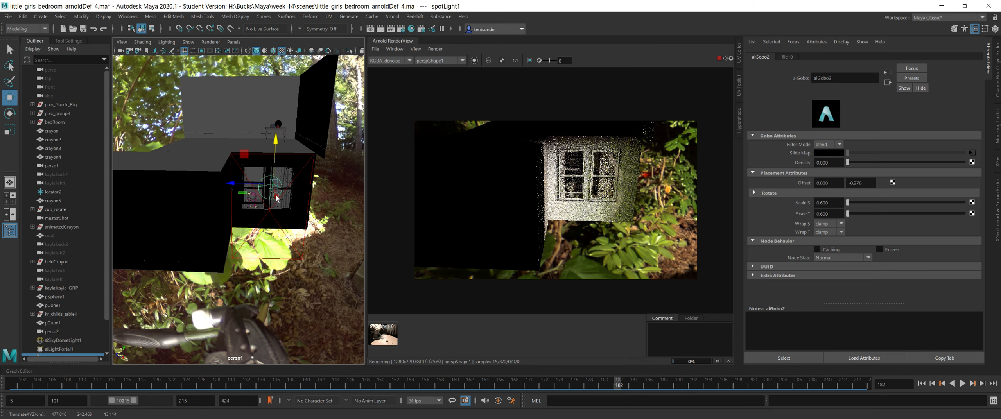
key(e)
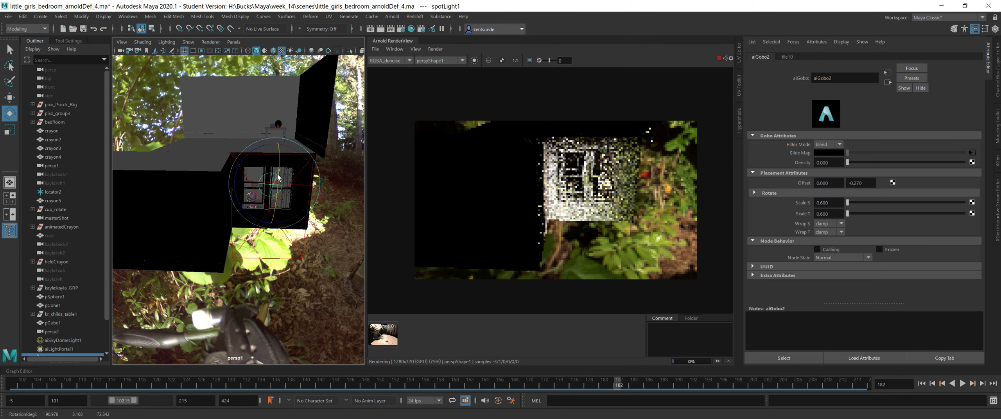
drag(277, 174, 277, 174)
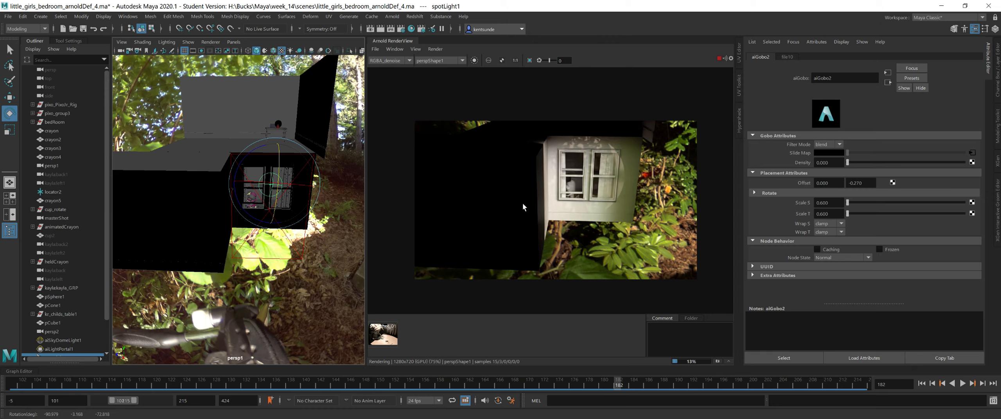
Raise the spot light's Arnold Exposure to 21.357 to strengthen the gobo projection on the window wall.
key(q)
click(272, 179)
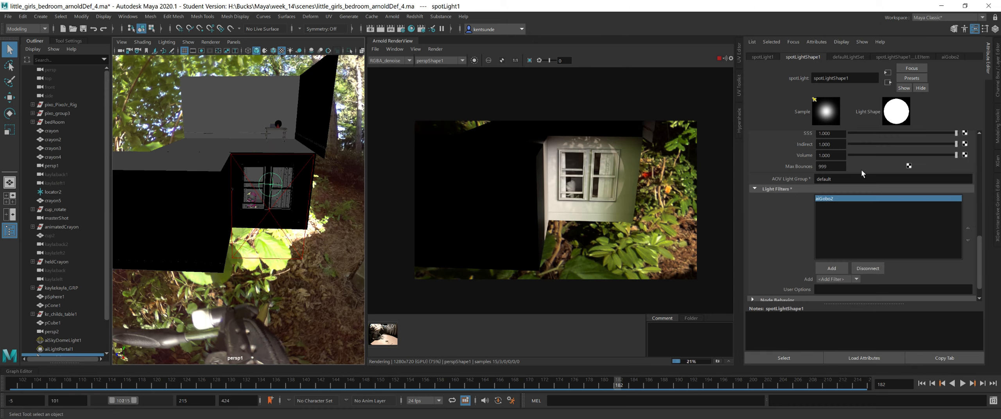
scroll(927, 208, up, 3)
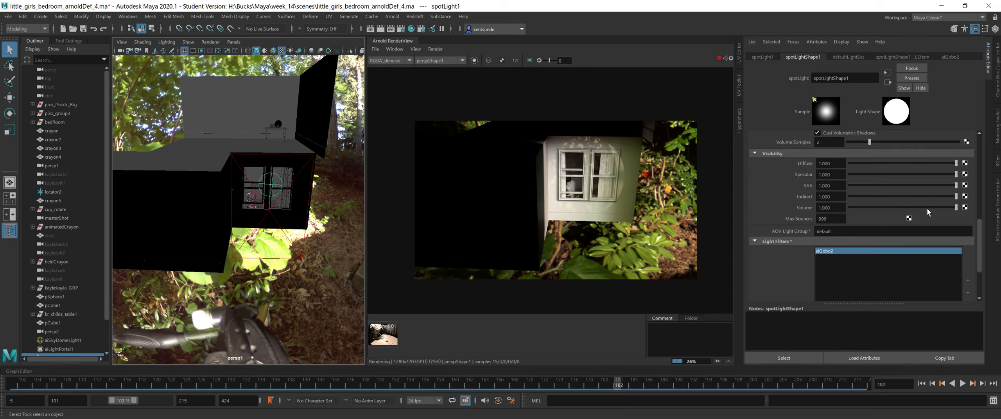
scroll(927, 208, up, 5)
scroll(882, 191, up, 2)
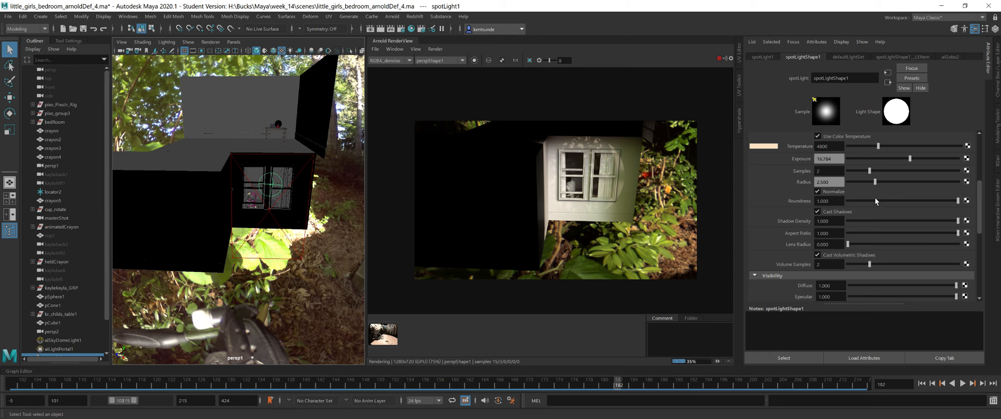
scroll(876, 201, up, 4)
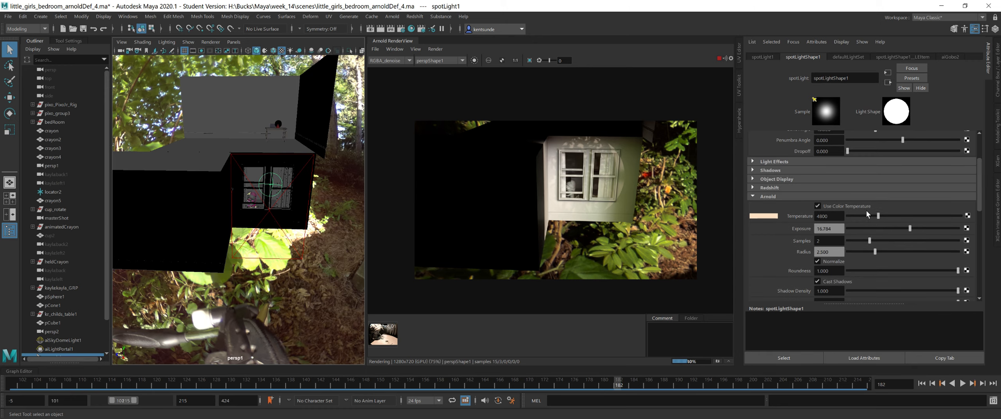
drag(915, 228, 924, 230)
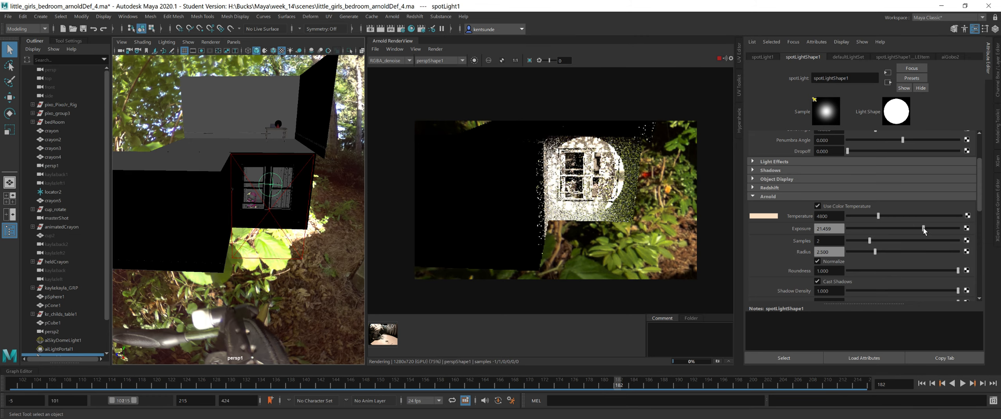
drag(924, 230, 923, 230)
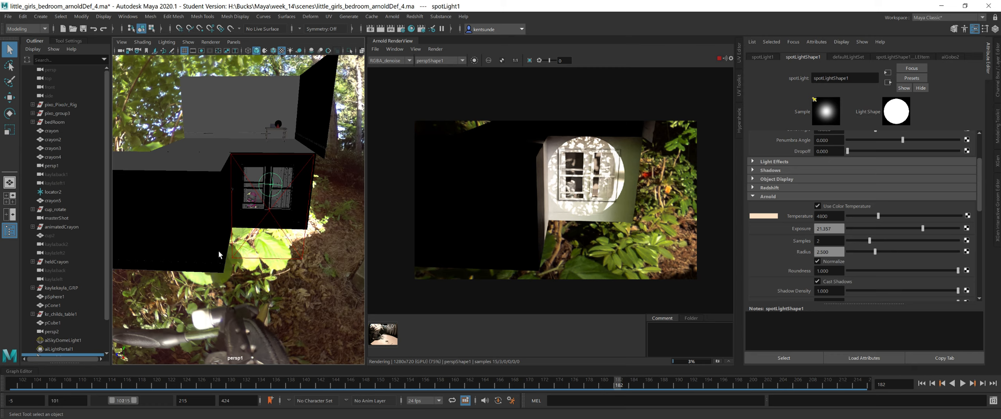
alt+drag(219, 252, 203, 202)
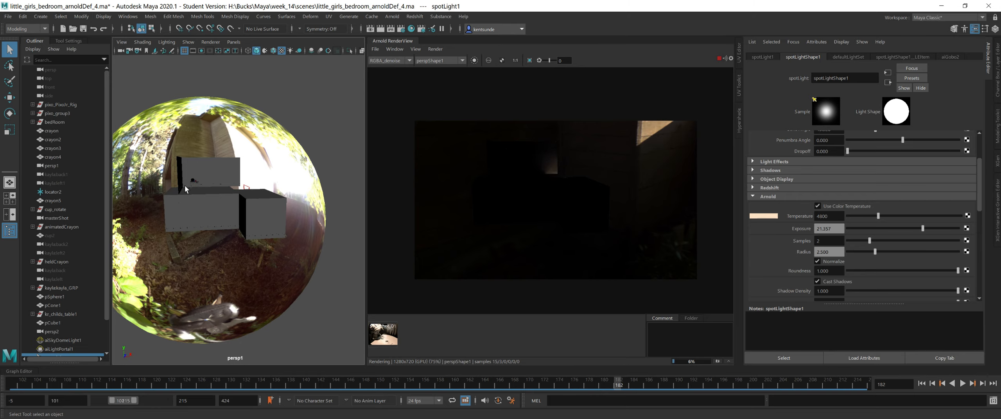
Select the sky dome light around the bedroom, stop the interactive render, and open the file texture feeding the light's color.
alt+right_drag(177, 196, 438, 223)
alt+middle_drag(230, 222, 415, 224)
alt+drag(242, 230, 273, 223)
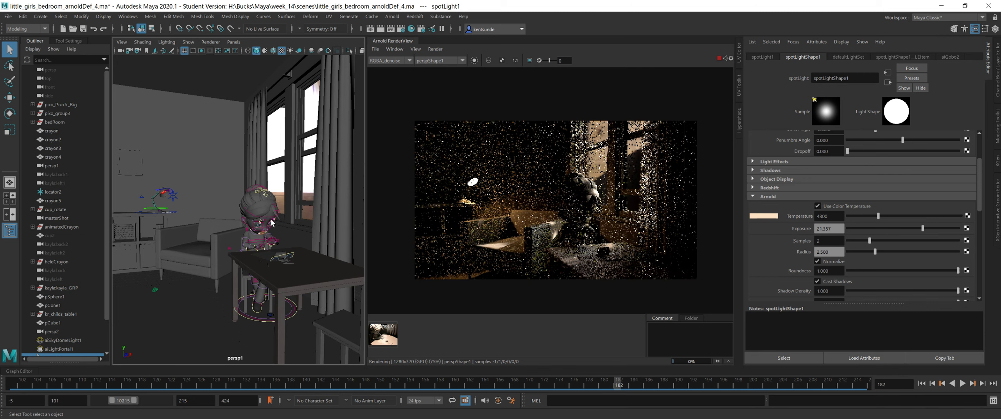
alt+drag(317, 186, 231, 202)
alt+right_drag(231, 203, 210, 188)
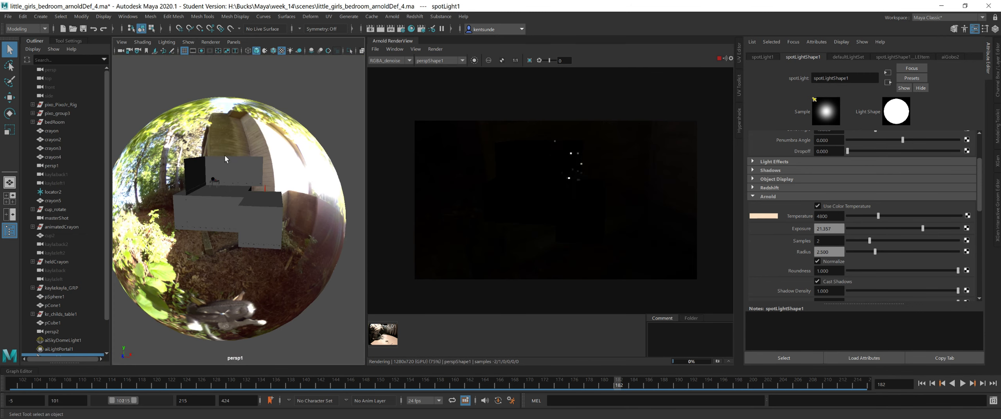
click(240, 118)
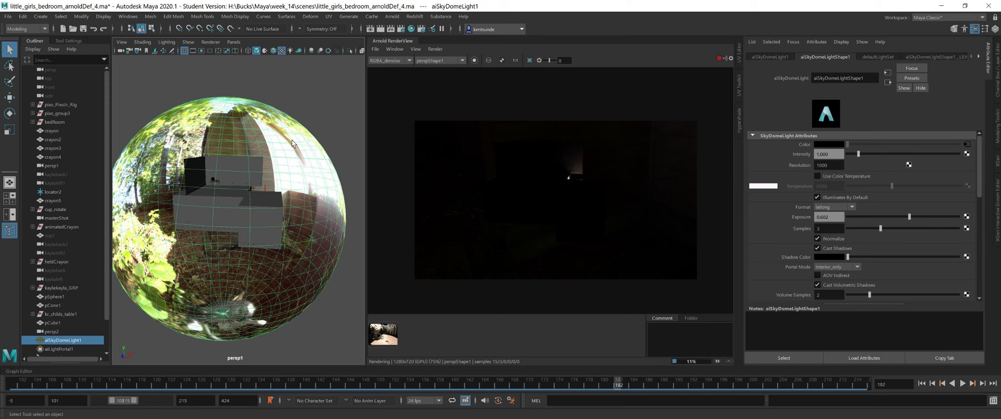
click(720, 59)
click(967, 144)
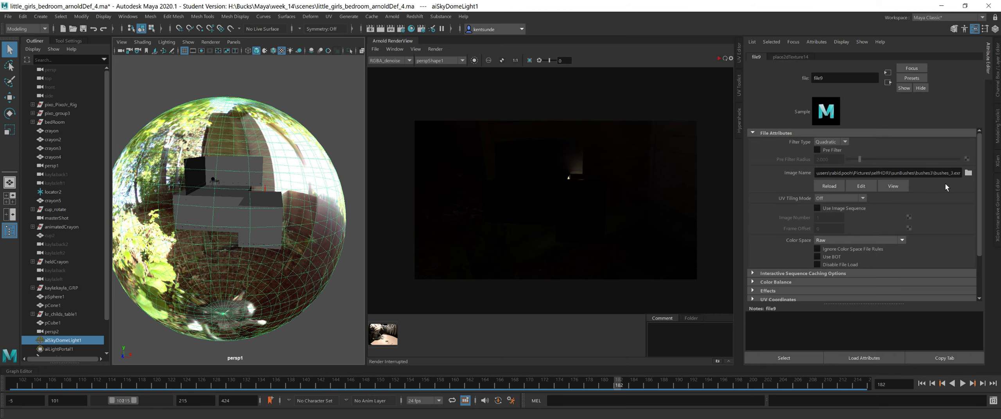
Load cave_entry_in_the_forest.tx from the maps bookmark folder as the texture's image and restart the interactive render.
click(968, 173)
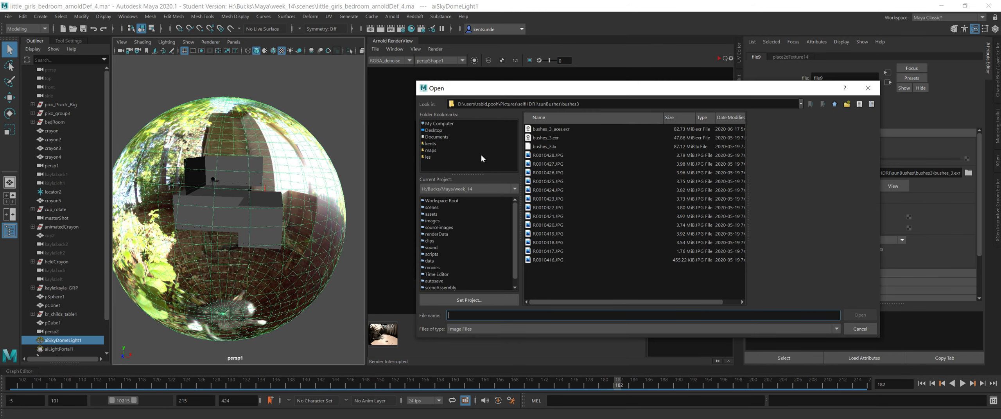
click(437, 151)
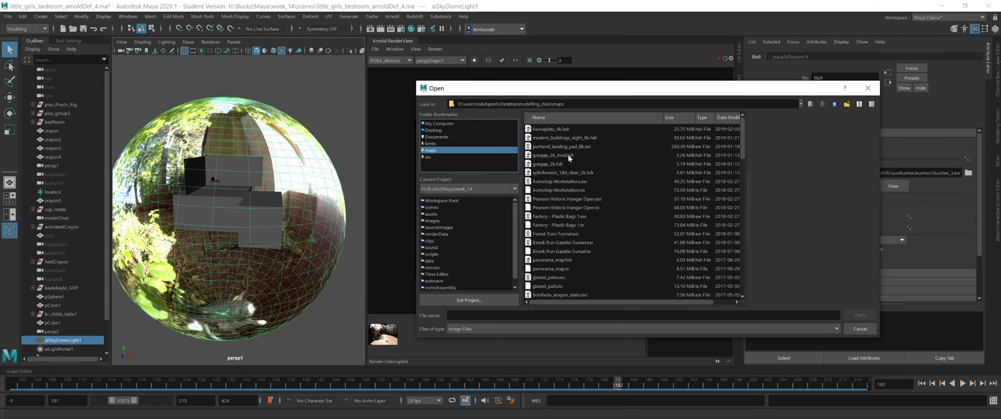
click(607, 118)
scroll(557, 192, down, 3)
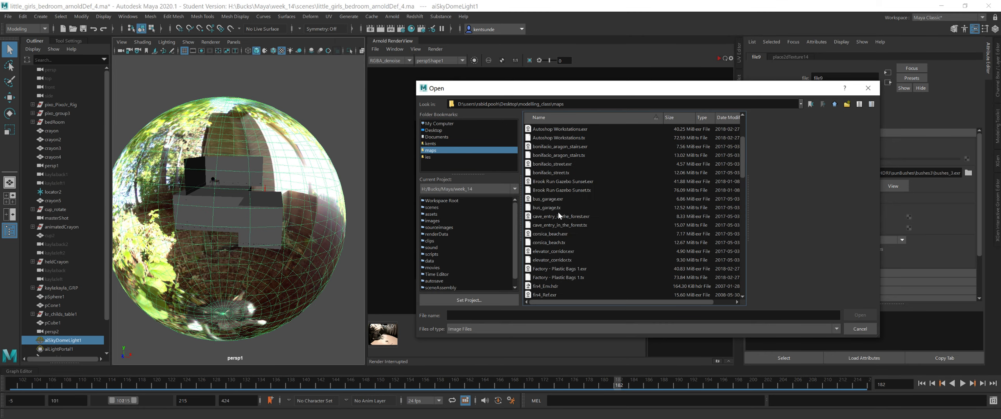
click(555, 216)
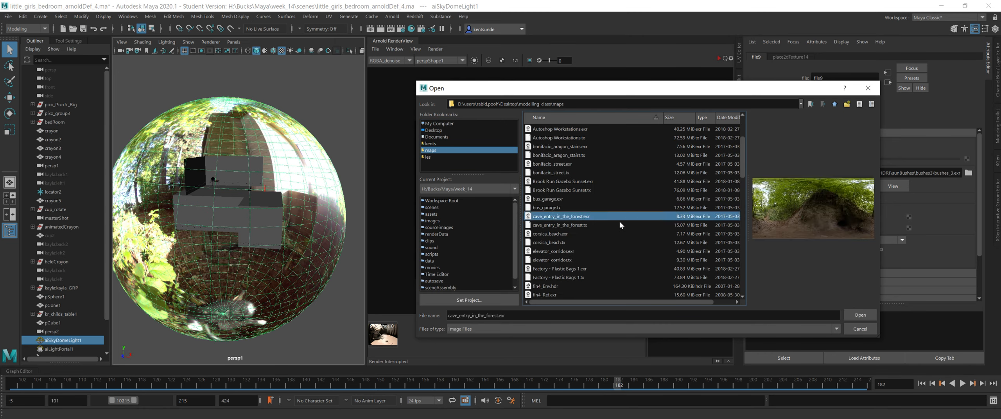
click(585, 223)
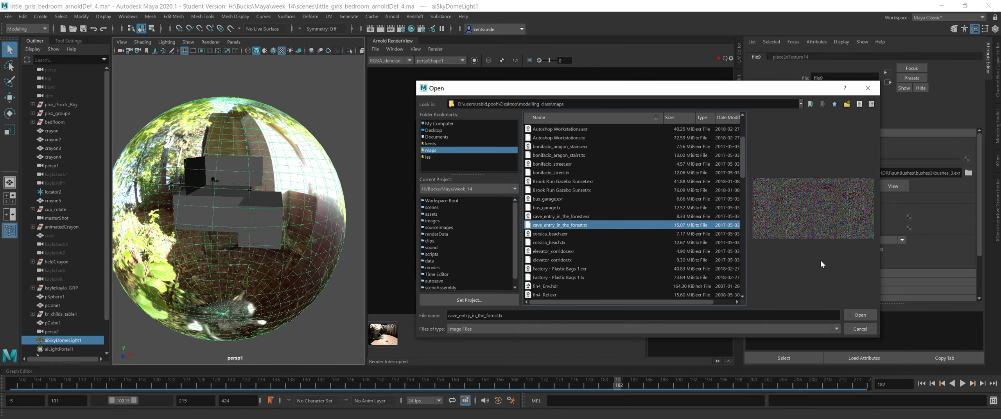
click(861, 316)
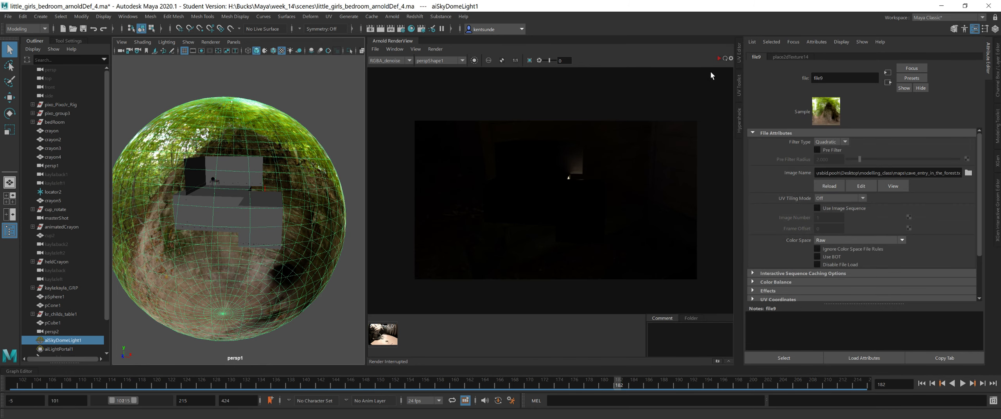
click(719, 59)
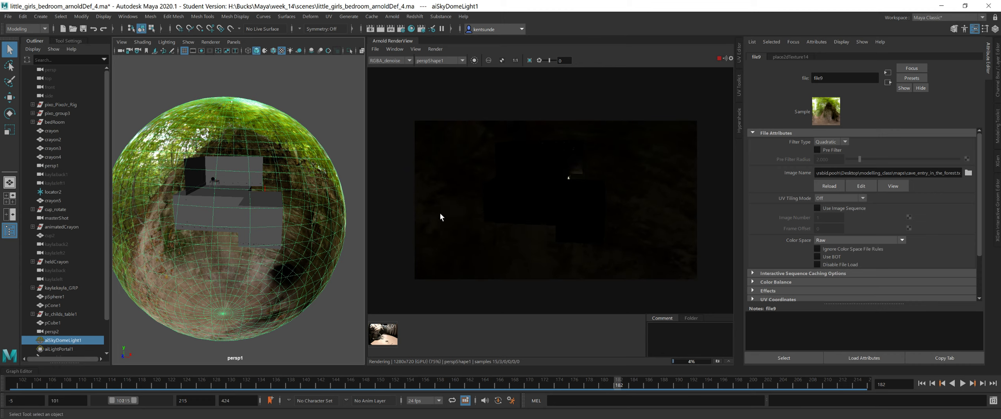
Set the sky dome light's camera visibility to about 0.515 and its transmission visibility to about 0.534.
alt+drag(308, 210, 183, 205)
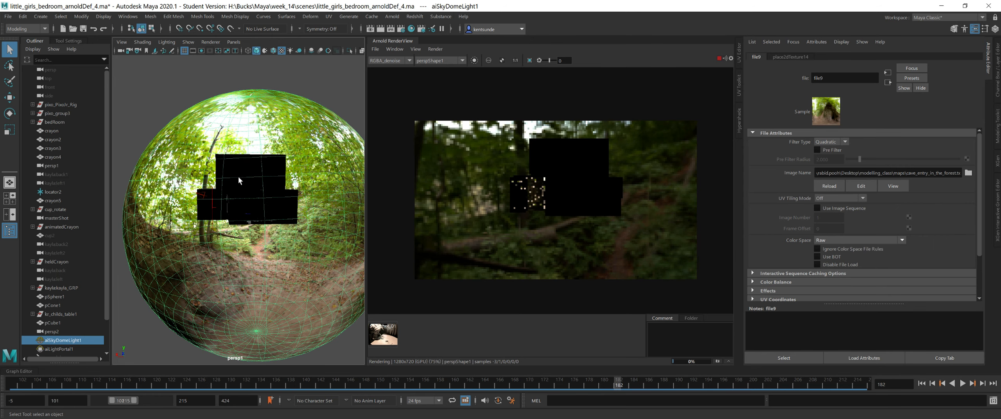
click(321, 116)
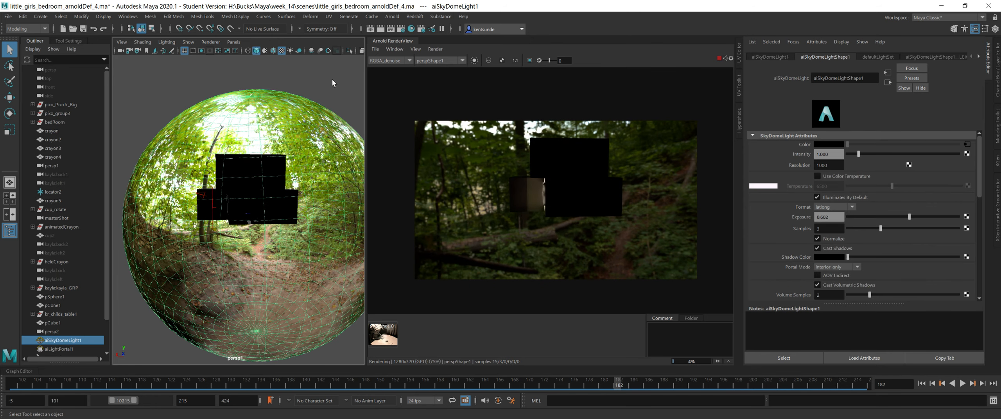
click(318, 132)
scroll(890, 266, down, 5)
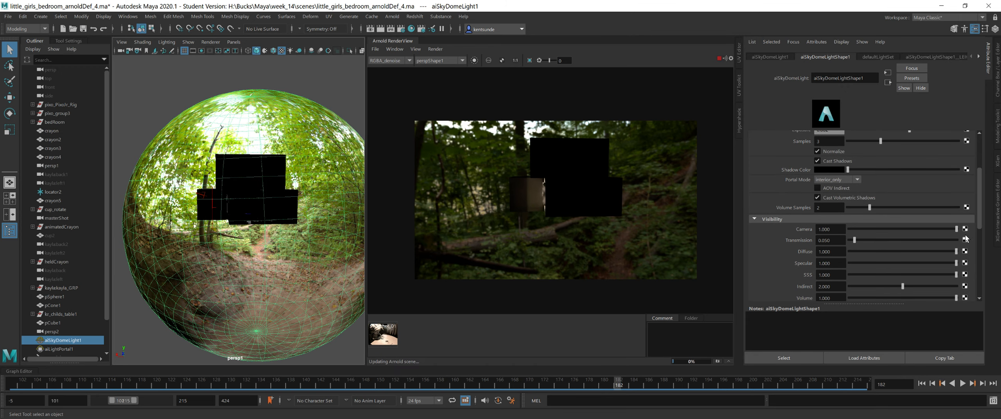
drag(853, 240, 855, 240)
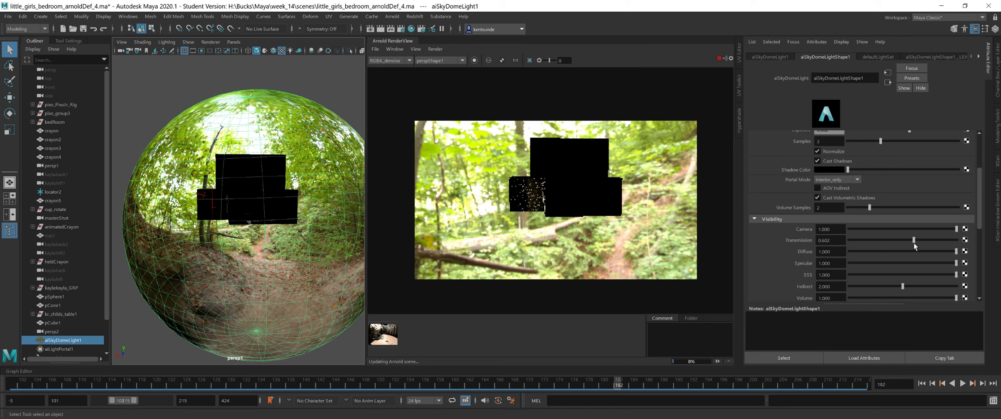
drag(955, 229, 908, 234)
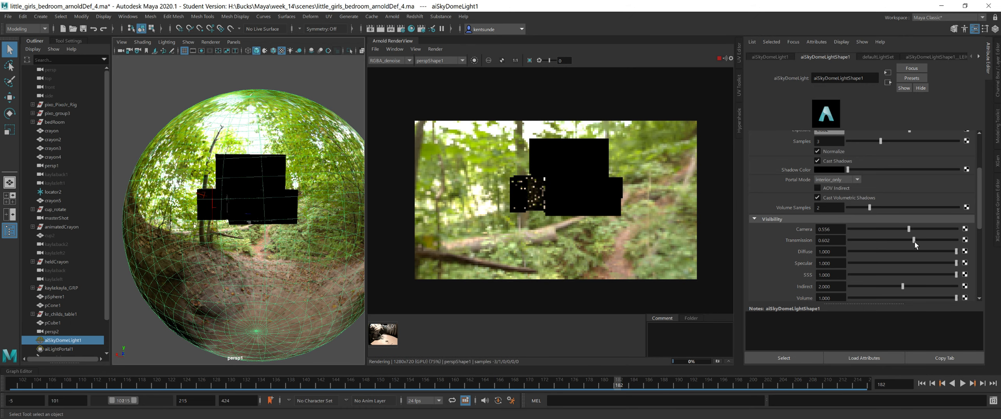
click(907, 240)
click(906, 229)
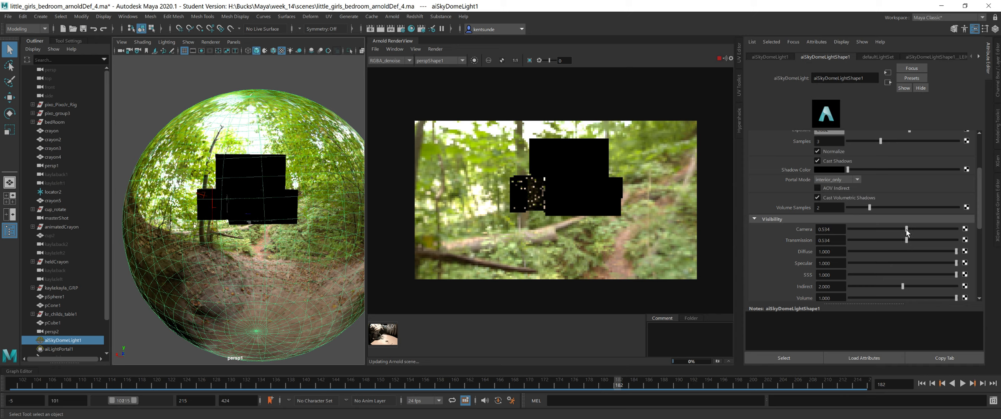
Rotate the sky dome light to about 177.5, 148.7 and 176.4 degrees in X, Y and Z.
alt+drag(266, 175, 303, 188)
scroll(276, 185, down, 4)
key(e)
alt+drag(279, 215, 235, 242)
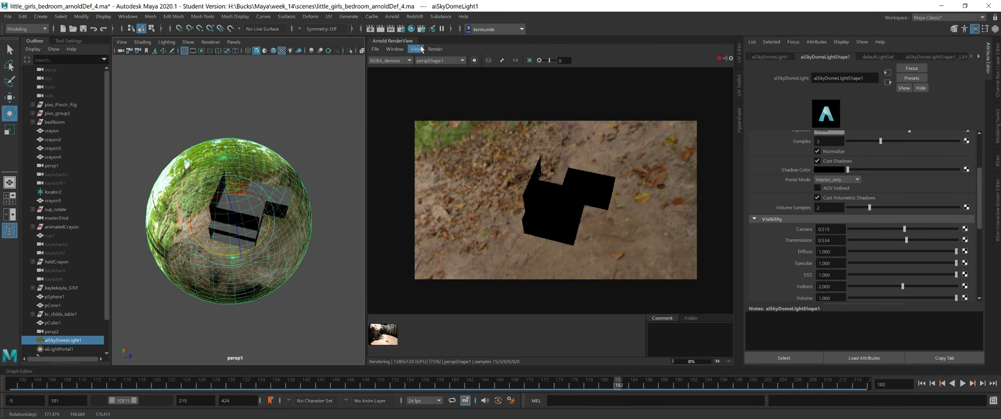
Switch the Arnold render camera to perspShape2.
click(433, 49)
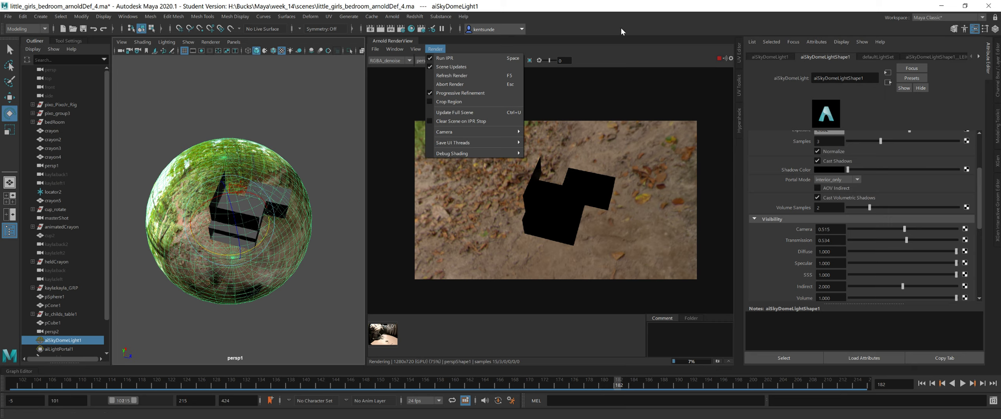
click(441, 62)
click(439, 60)
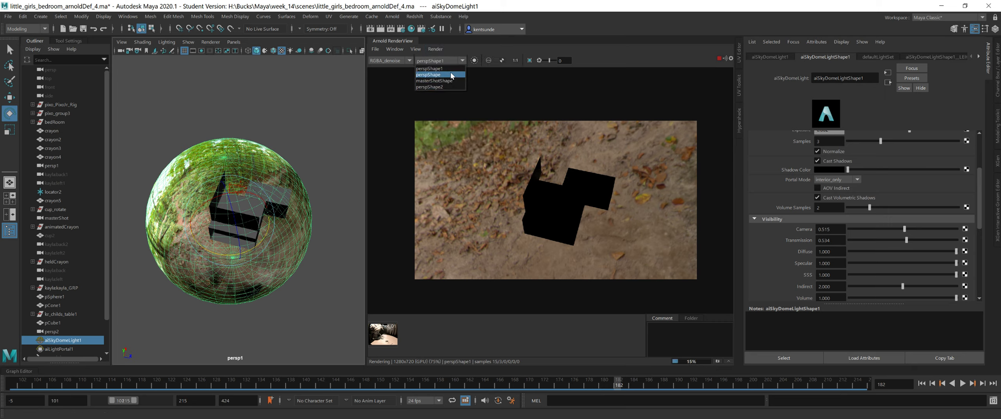
click(444, 87)
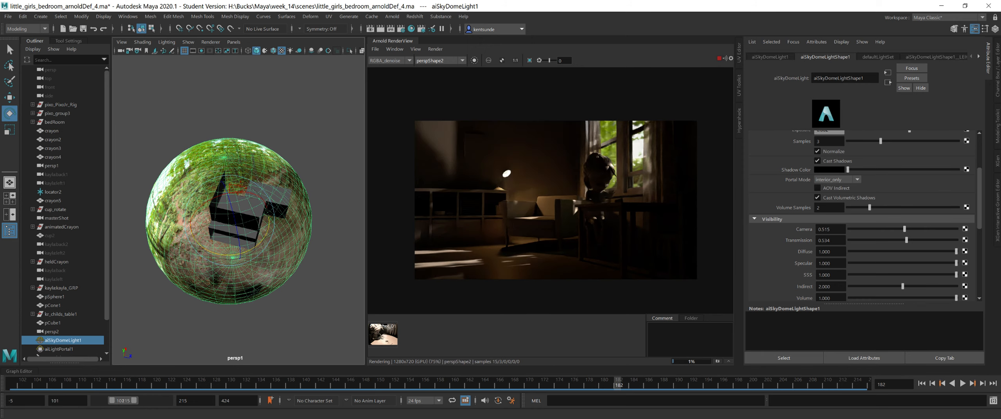
Isolate aiSkyDomeLightShape1 in the Light Editor and move the editor clear of the render.
drag(1000, 189, 491, 133)
click(289, 203)
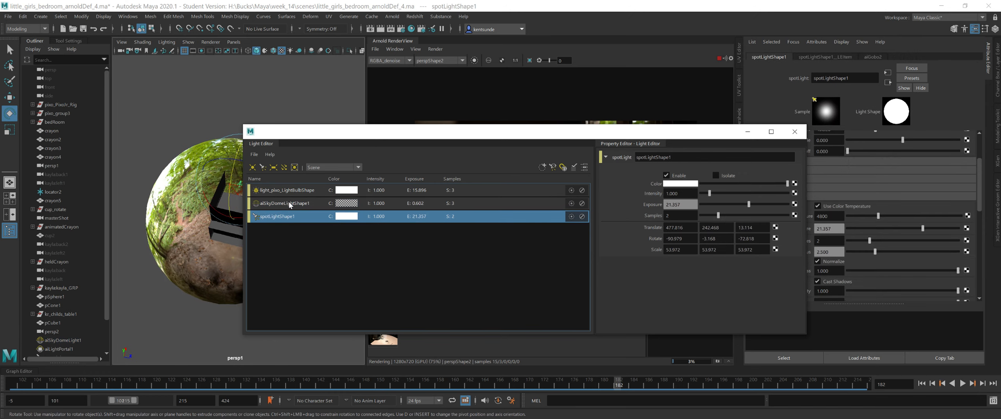
click(572, 203)
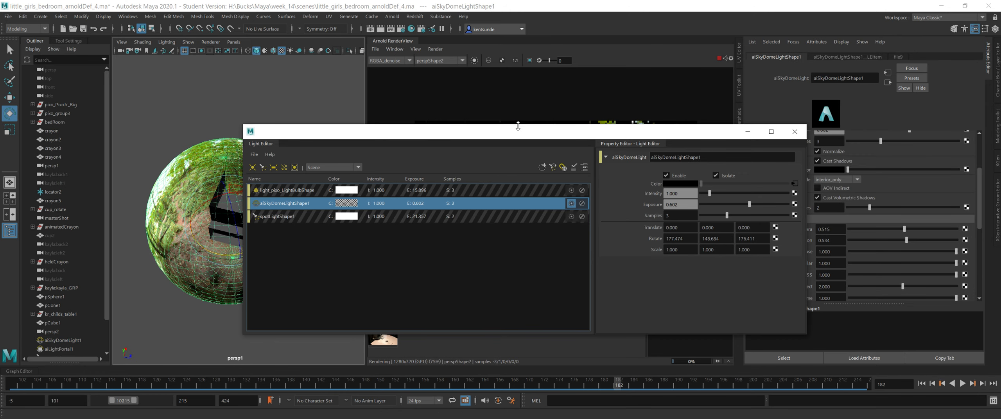
drag(520, 130, 516, 319)
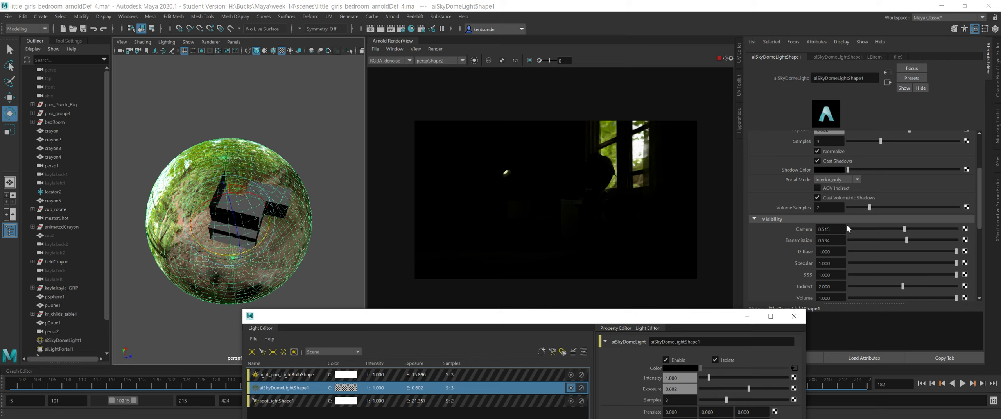
Rotate the sky dome light to about 163.6 degrees in Y and set its exposure to about 1.913.
click(253, 249)
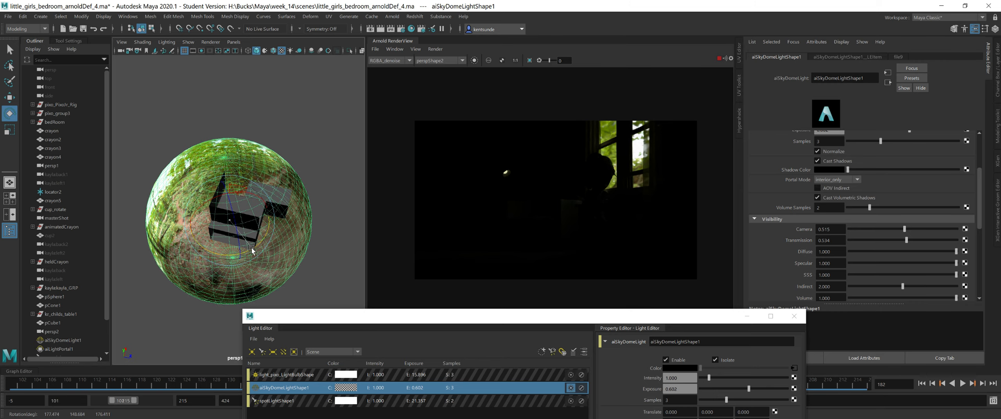
drag(252, 248, 243, 250)
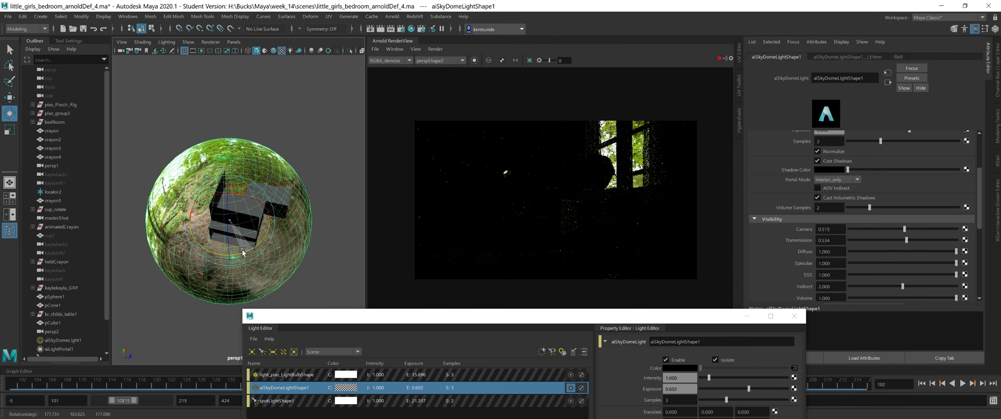
scroll(910, 195, up, 3)
drag(908, 200, 915, 198)
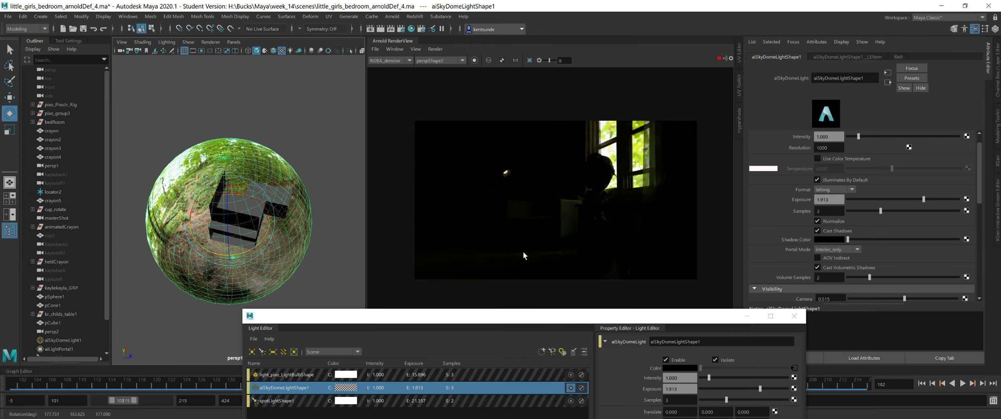
Turn off the sky dome light's isolation, select spotLightShape1 in the Light Editor, and move the editor off the workspace.
drag(587, 321, 573, 206)
click(581, 204)
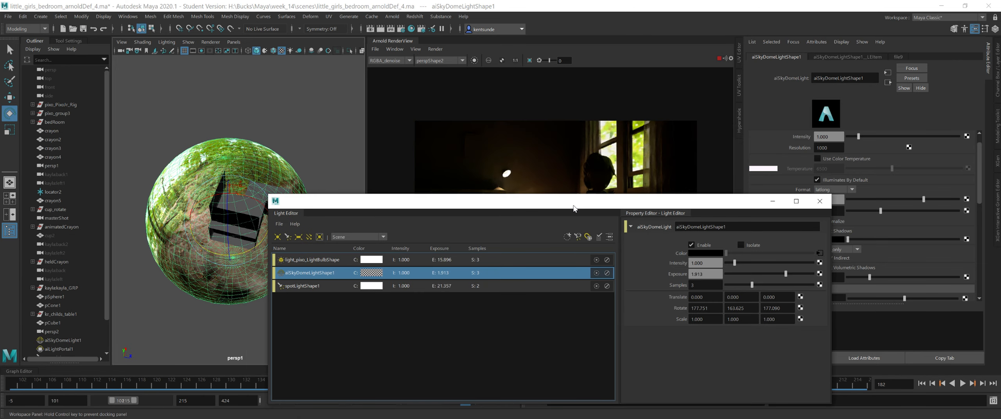
click(551, 309)
click(497, 287)
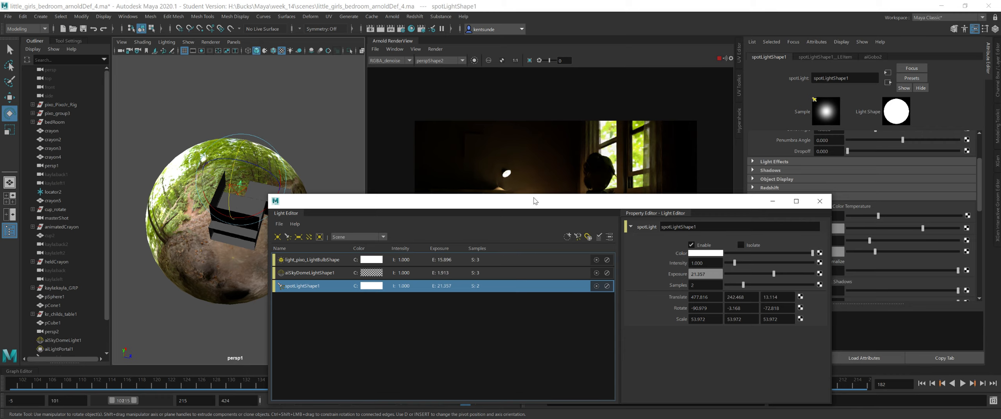
drag(535, 201, 1000, 204)
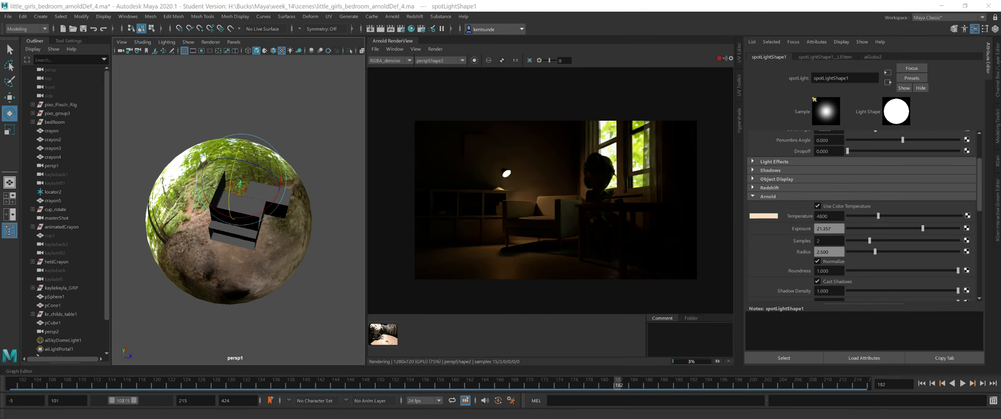
Select spotLight1 outside the bedroom window and set its Arnold exposure to about 21.459.
alt+drag(238, 220, 204, 220)
alt+right_drag(204, 220, 286, 204)
alt+drag(286, 204, 342, 334)
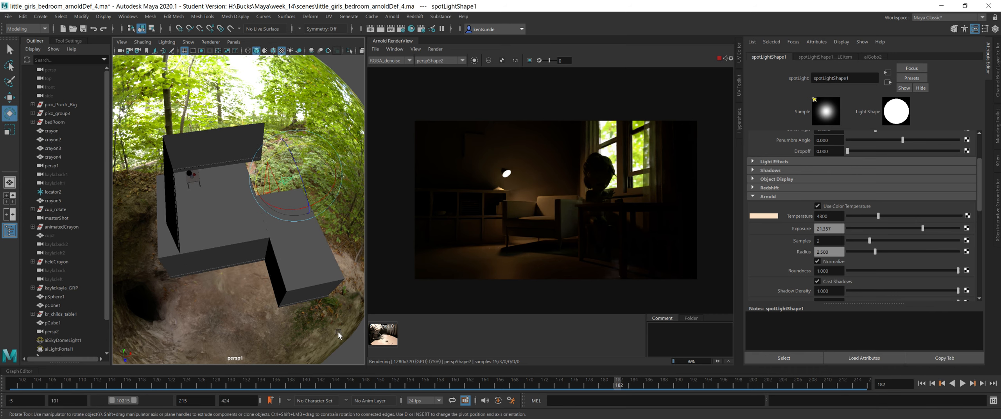
click(350, 357)
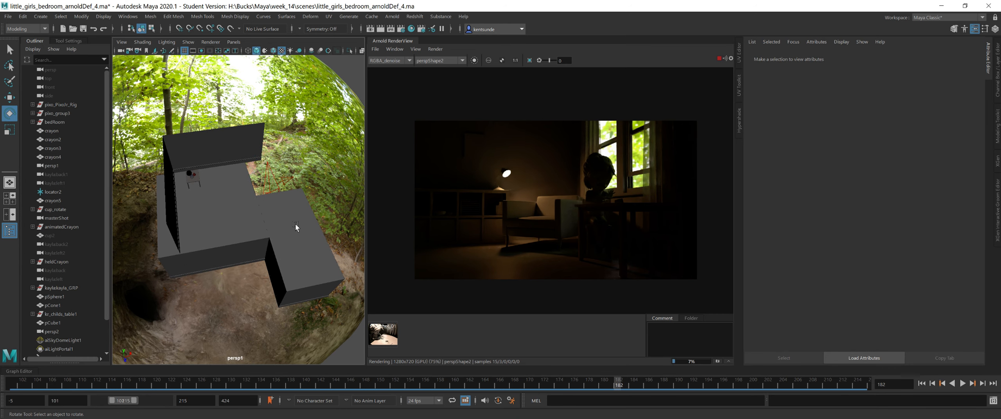
click(288, 181)
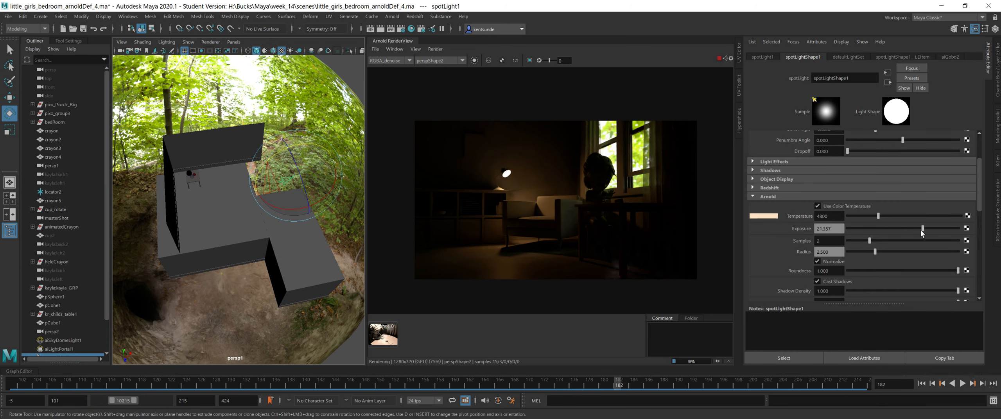
drag(923, 229, 925, 231)
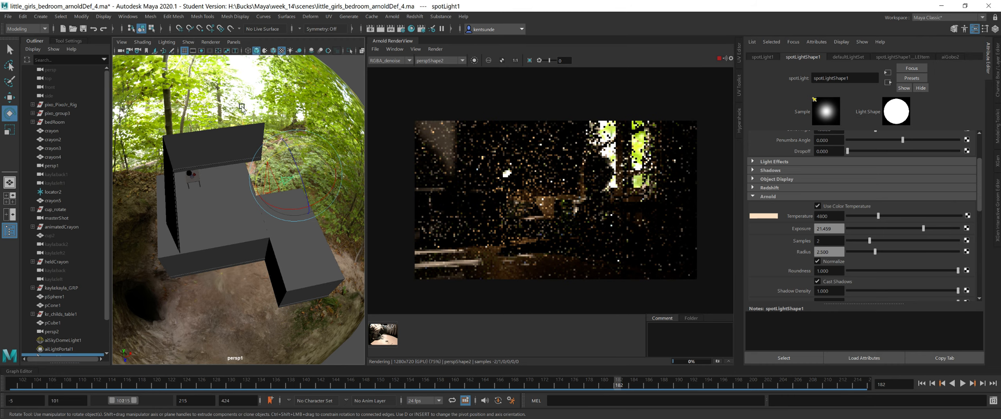
Look through spotLight1 in the viewport and swing the light around to a new angle on the bedroom window.
click(233, 42)
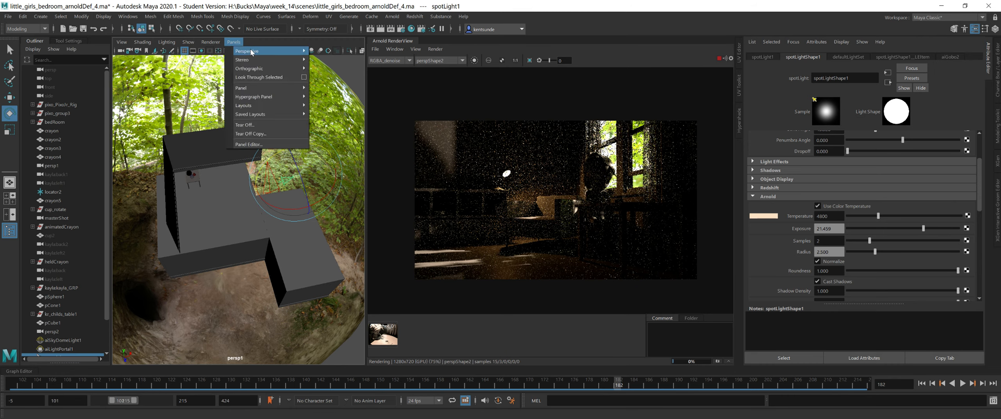
mouse_move(253, 50)
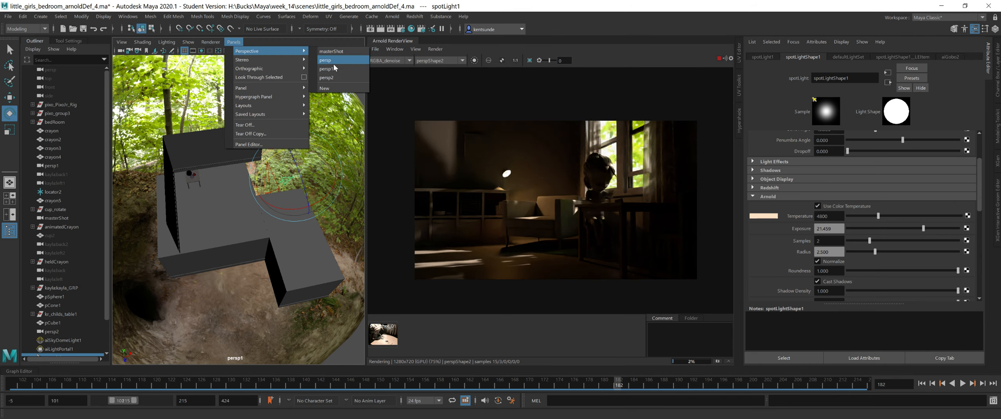
click(281, 77)
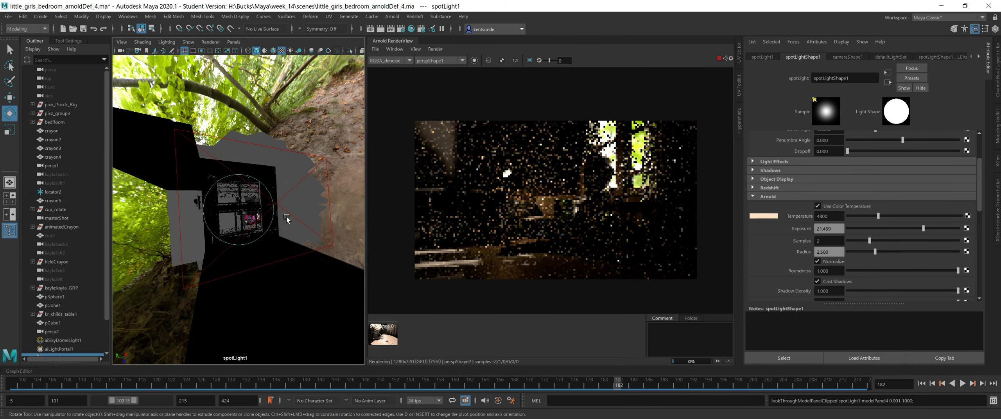
alt+drag(286, 220, 269, 268)
click(239, 215)
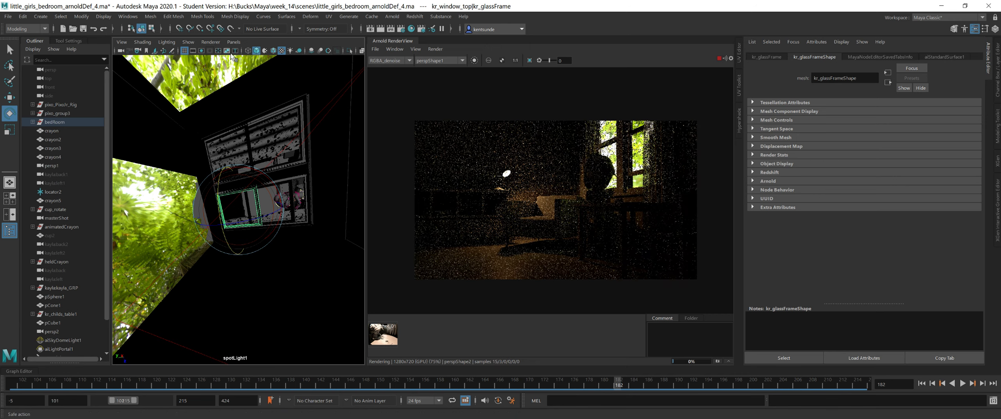
scroll(268, 207, down, 5)
scroll(266, 212, up, 3)
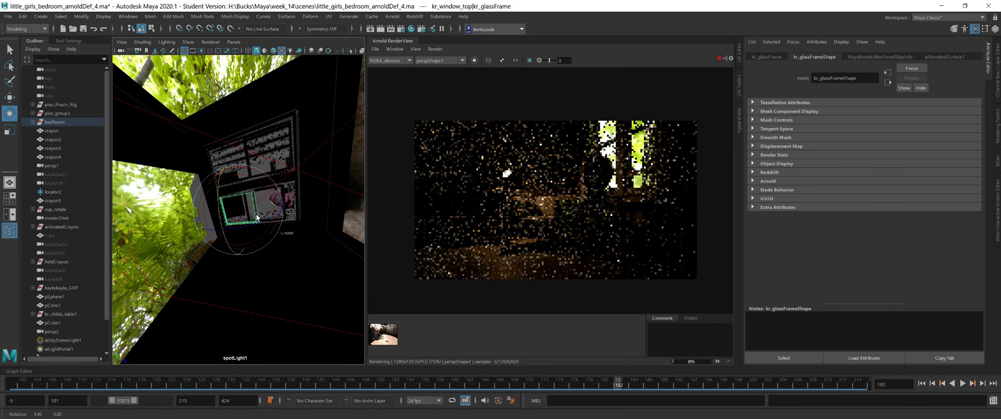
Return the viewport to the persp1 camera and frame the window's glass frame from outside the bedroom.
click(233, 42)
mouse_move(257, 48)
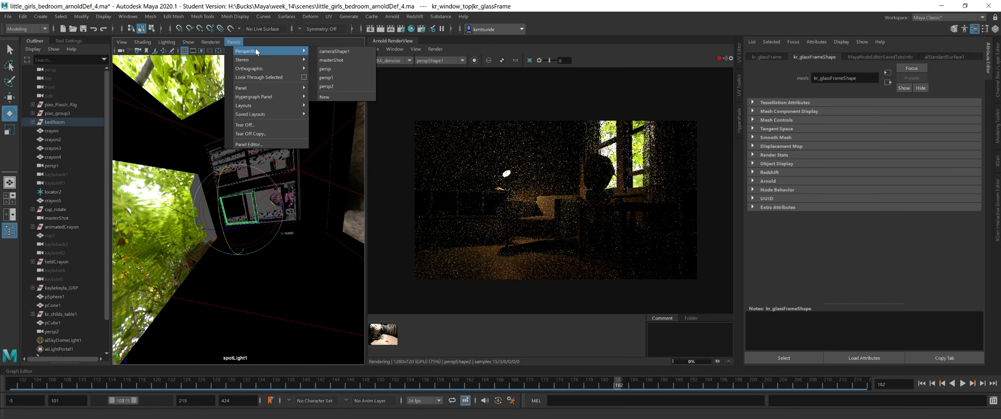
click(339, 70)
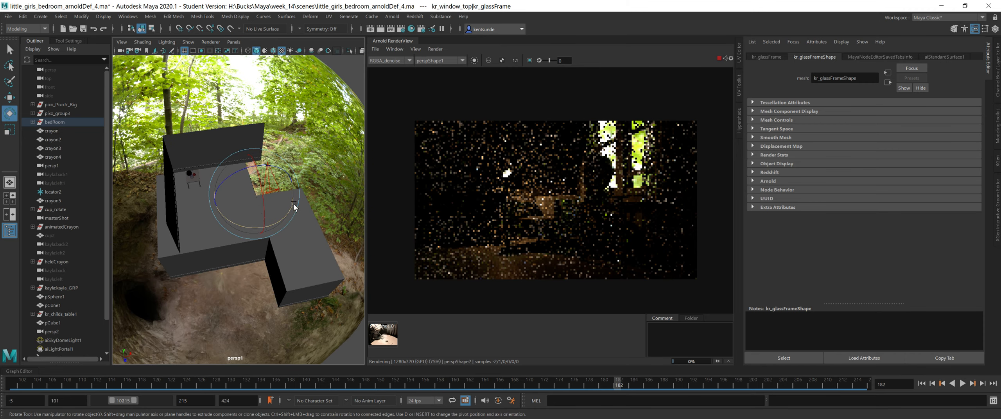
scroll(290, 207, down, 4)
alt+drag(287, 205, 213, 199)
key(w)
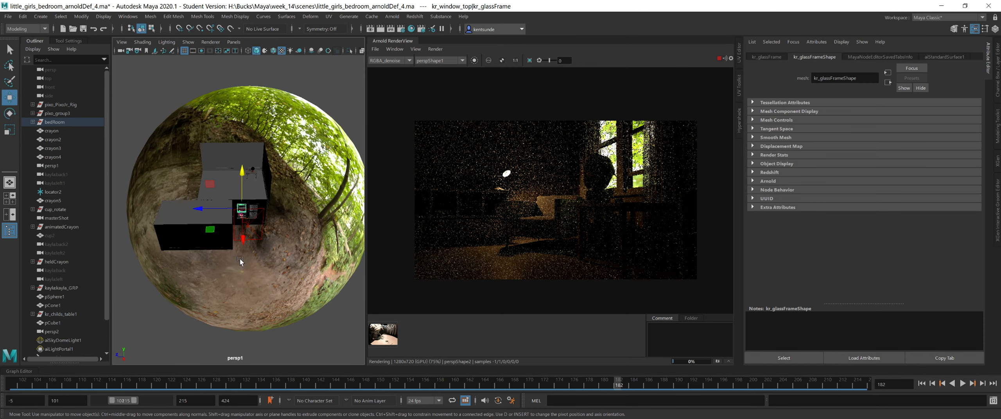
key(f)
Select spotLight1 outside the window, rotate it, and move it to about 388.049 in Y and -1.622 in Z.
click(271, 290)
alt+drag(271, 290, 267, 102)
key(e)
key(w)
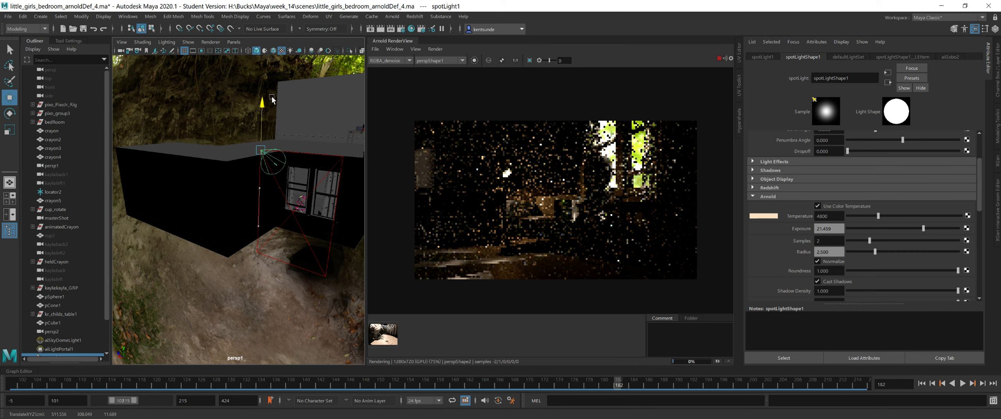
key(e)
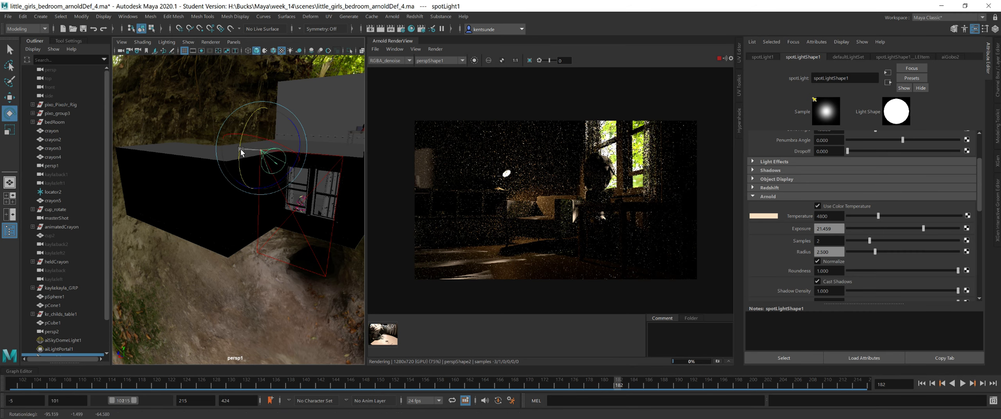
alt+drag(241, 149, 266, 189)
key(w)
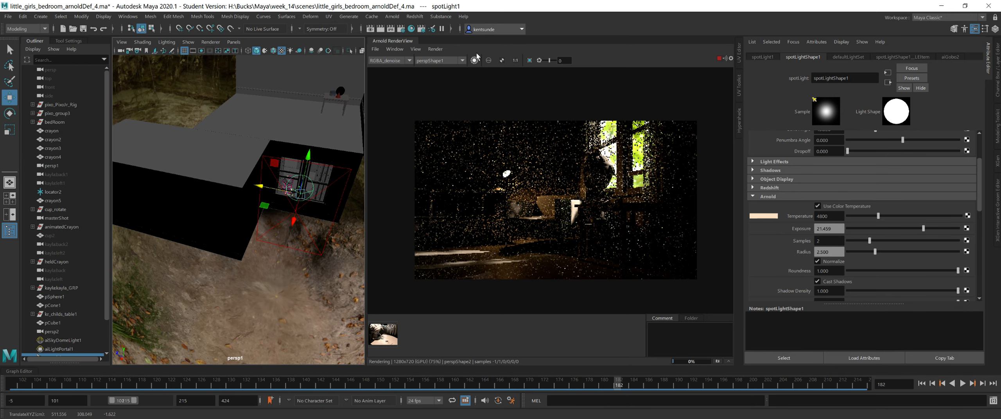
Render from the spot light's cameraShape1 and lower the light to about 313.8 in Y.
click(430, 60)
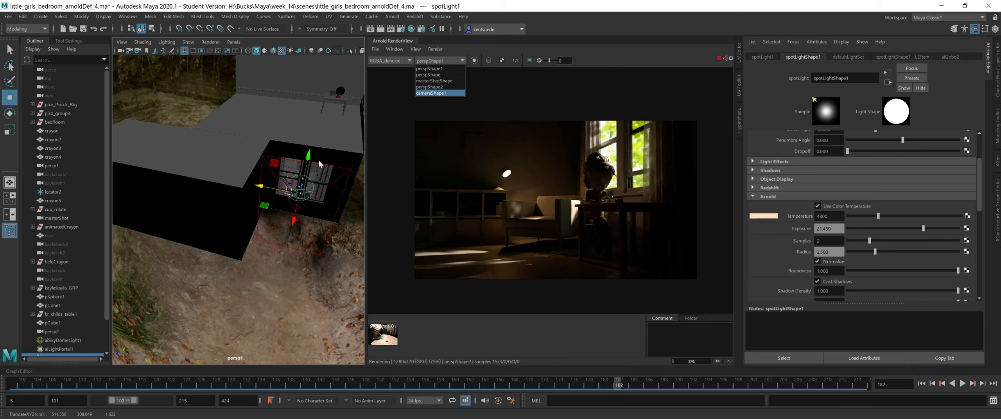
click(436, 94)
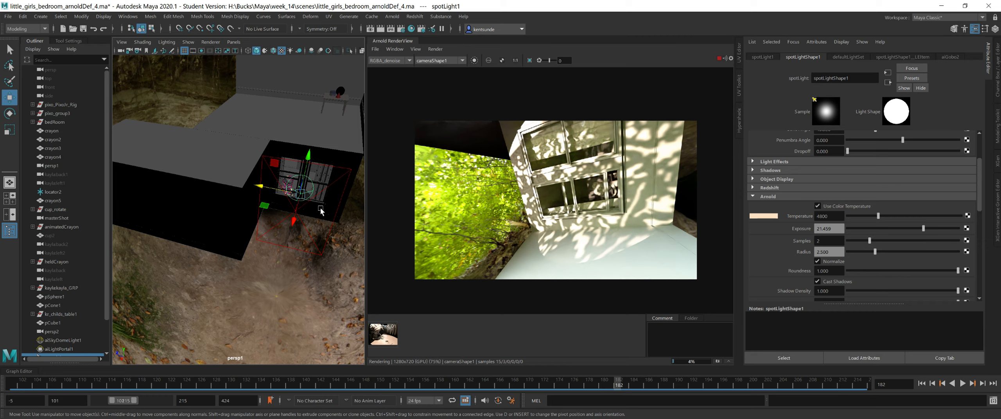
drag(276, 162, 278, 161)
Open the spot light's aiGobo2 light filter and set its placement offset to -0.060 and -0.100.
scroll(814, 219, down, 3)
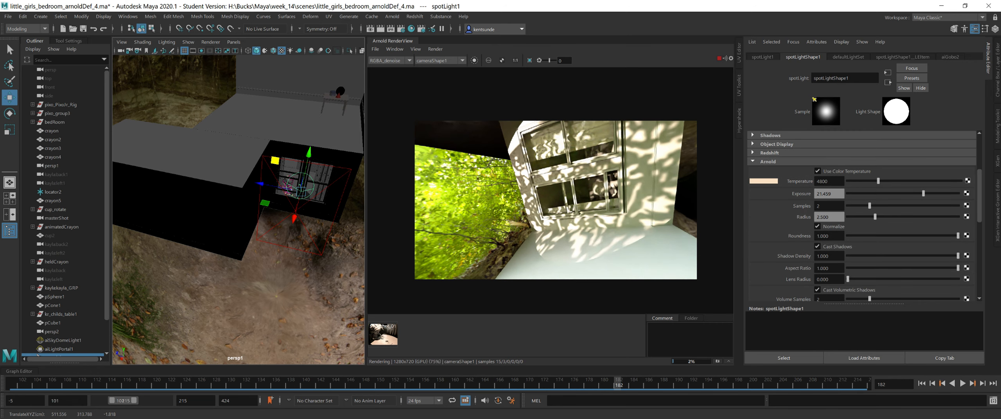
scroll(861, 217, down, 1)
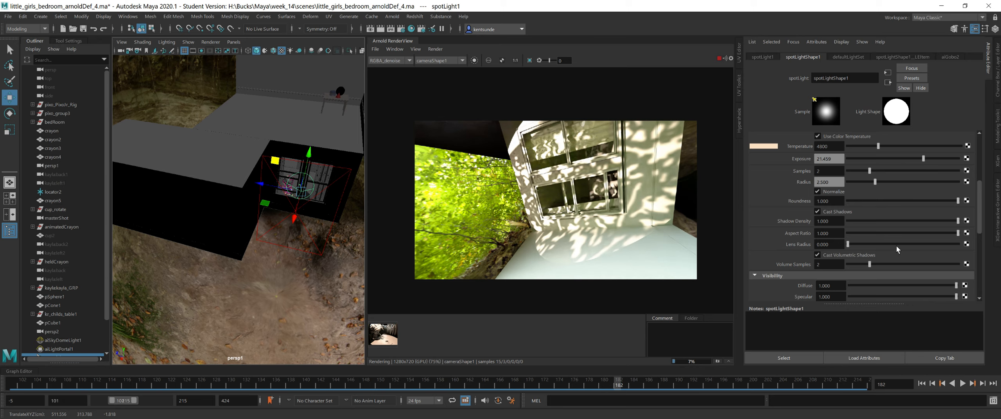
scroll(897, 245, down, 7)
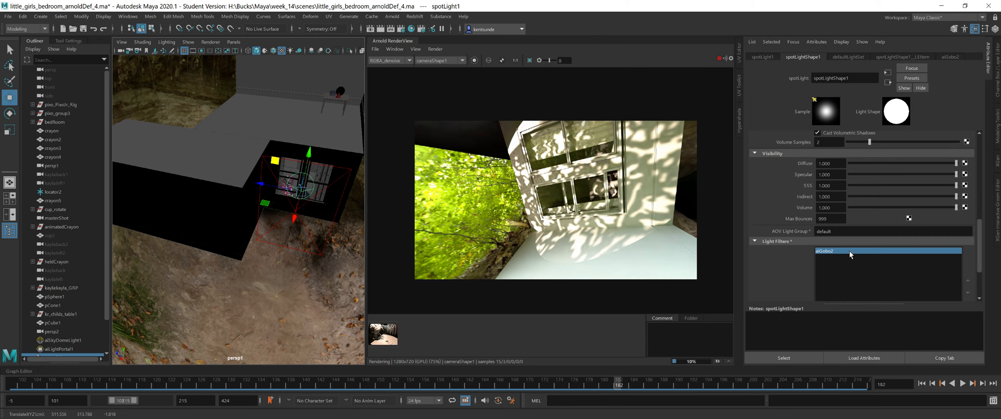
double_click(849, 251)
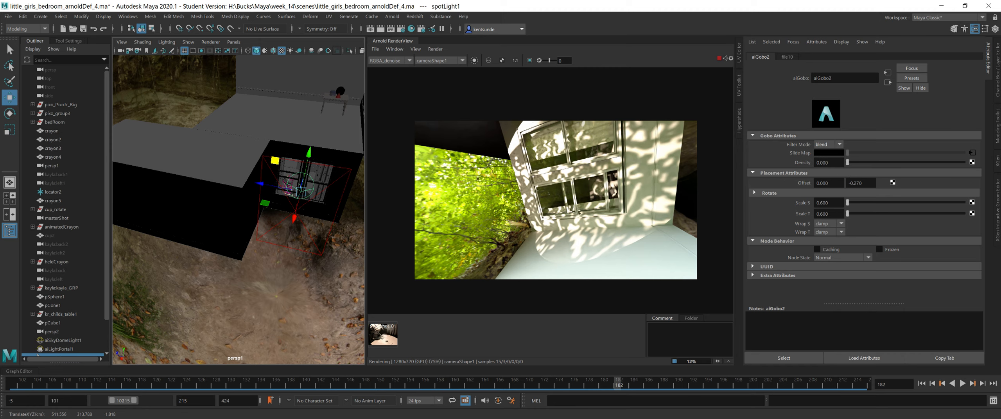
ctrl+drag(826, 183, 857, 183)
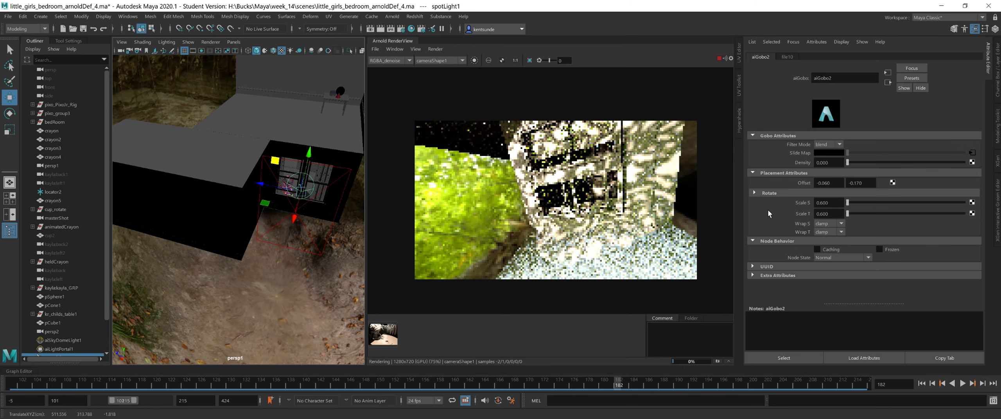
ctrl+drag(856, 183, 858, 182)
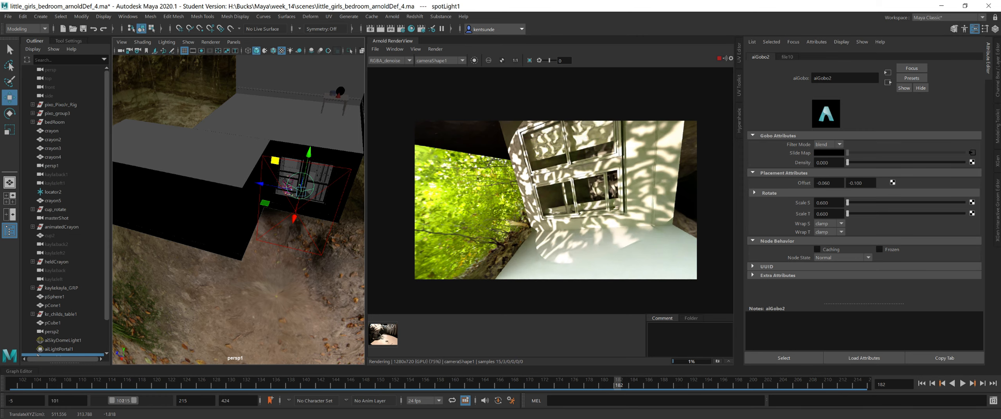
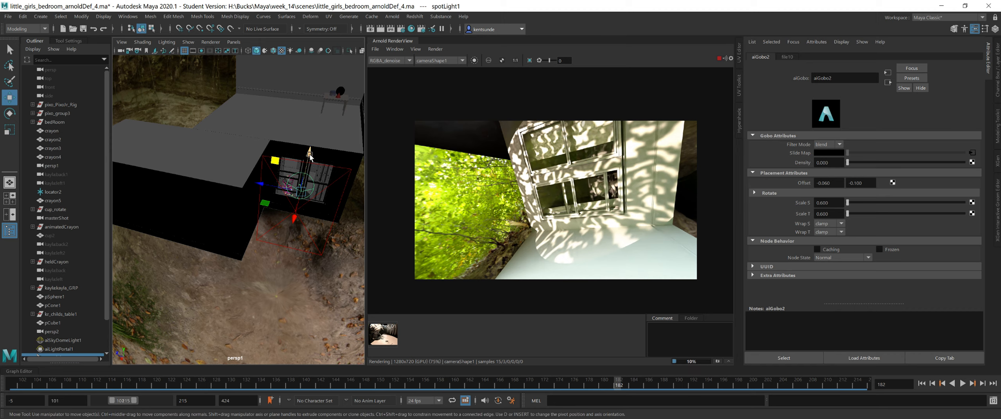
Raise spotLight1 to about 349.5 in Y and rotate it to change its angle on the window.
drag(309, 155, 313, 136)
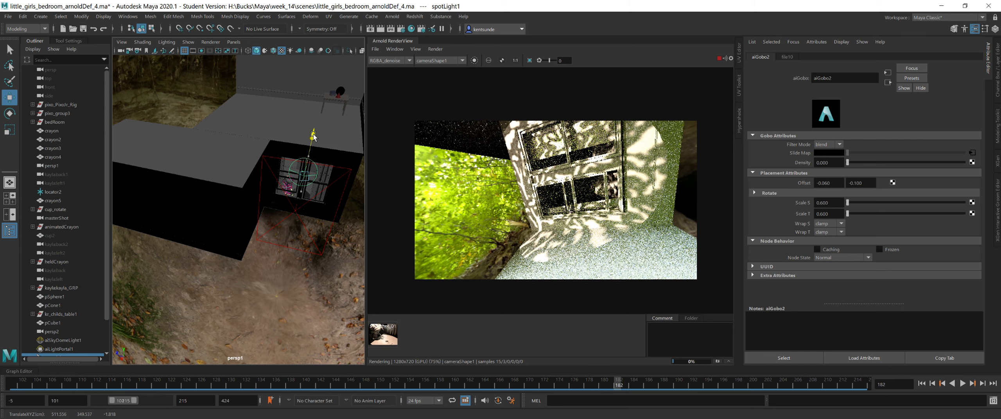
key(e)
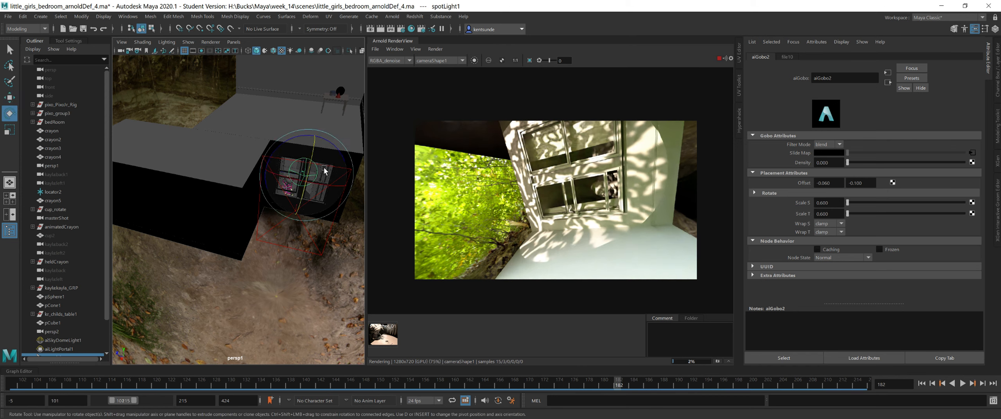
drag(324, 142, 223, 153)
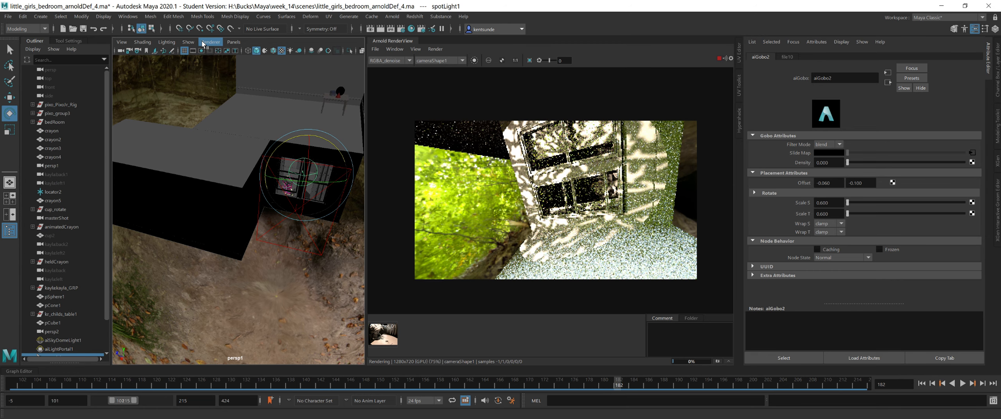
Look through spotLight1 in the viewport and orbit it around the window, rendering from the second cameraShape1.
click(188, 41)
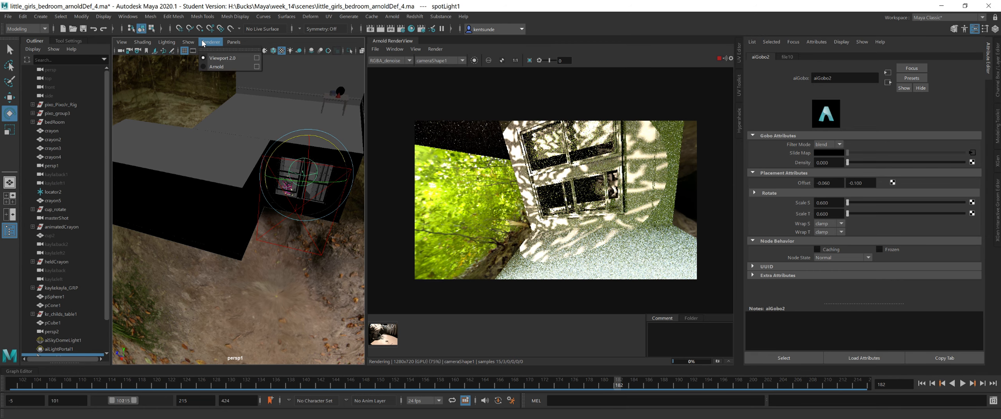
click(224, 2)
click(233, 42)
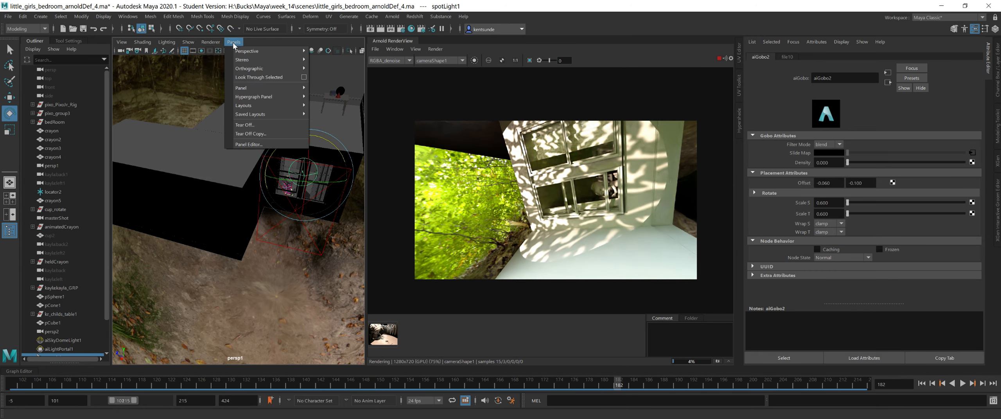
click(268, 78)
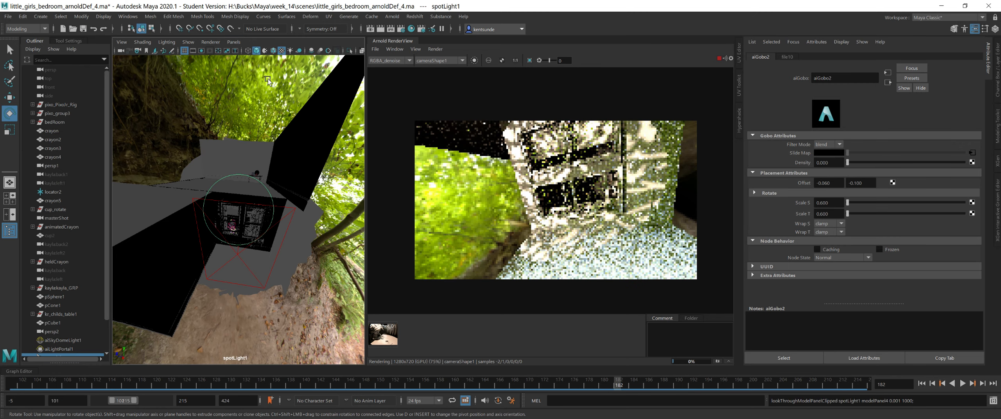
alt+drag(240, 260, 241, 273)
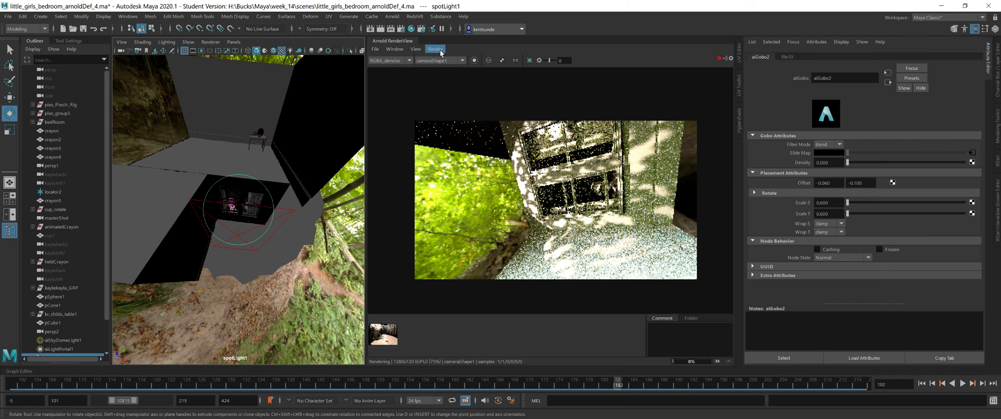
click(433, 59)
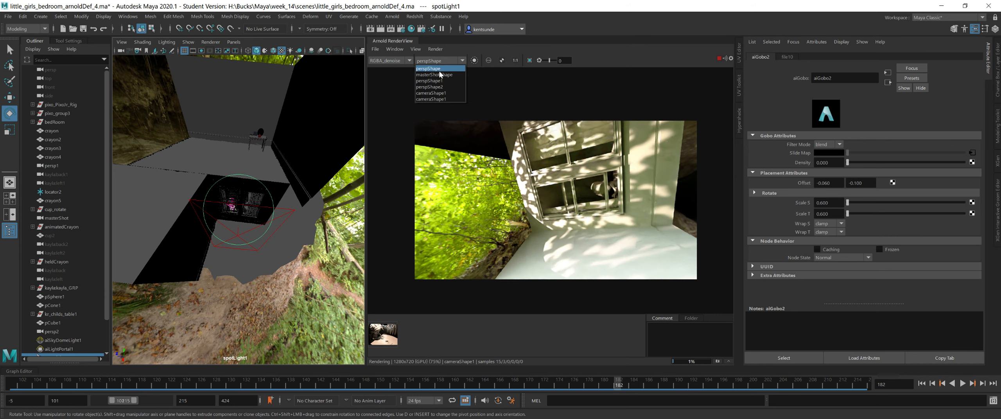
click(444, 99)
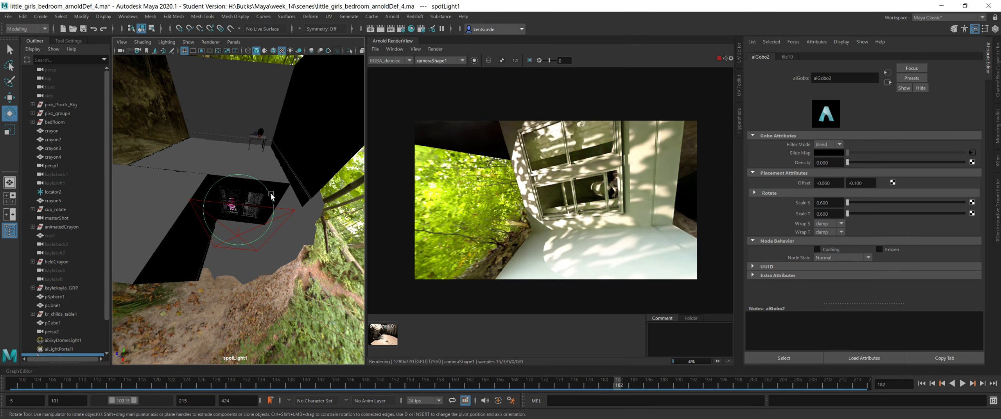
alt+drag(271, 194, 269, 202)
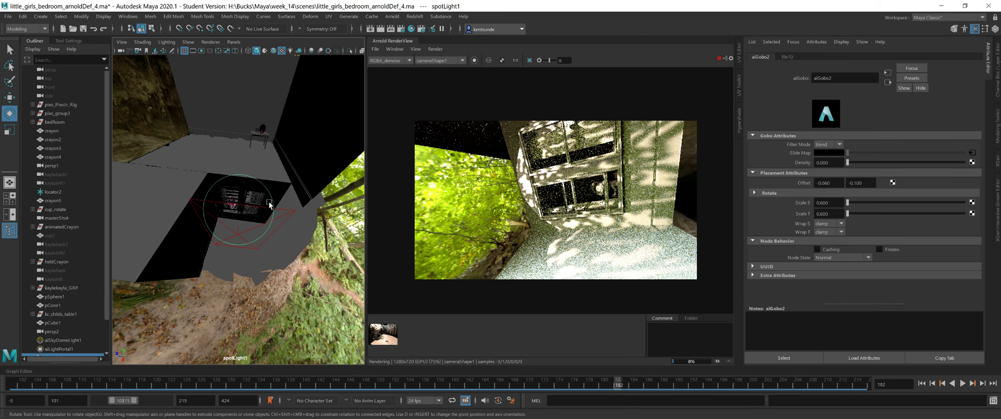
Switch the render camera to masterShotShape and swing spotLight1 further around the window through its own view.
click(426, 59)
click(441, 69)
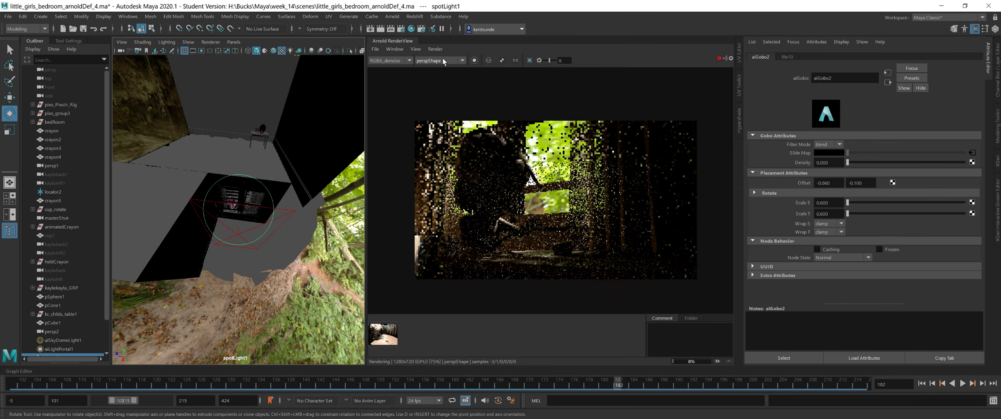
click(443, 60)
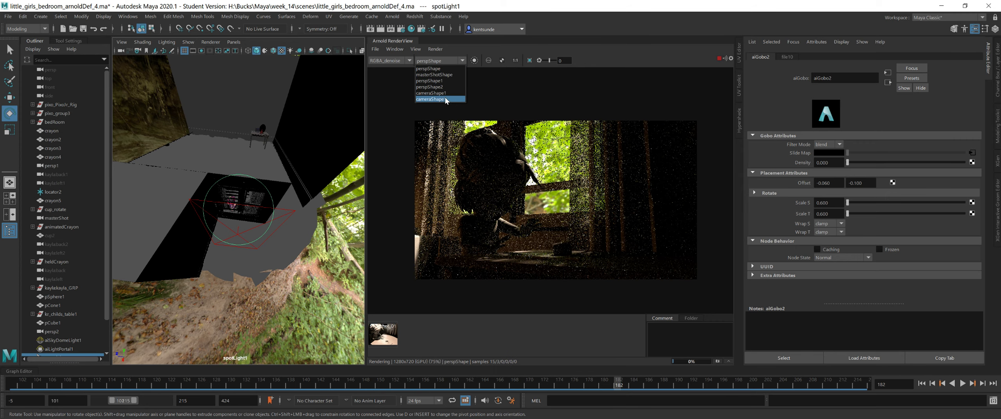
click(445, 99)
click(439, 60)
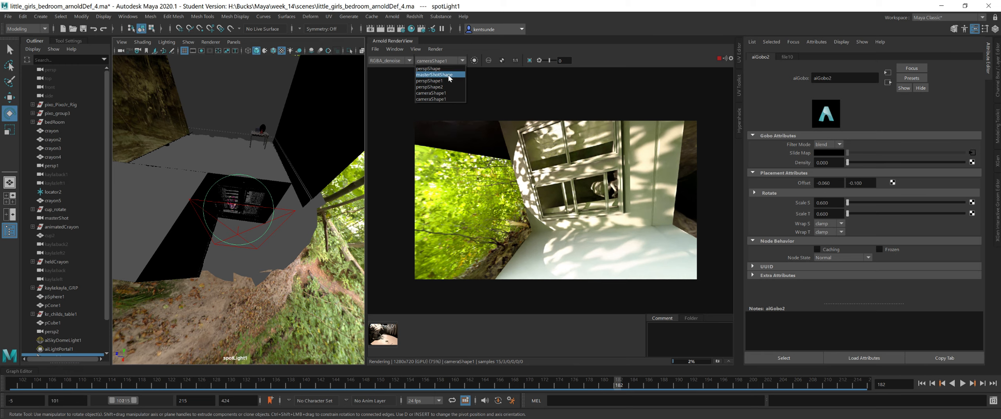
click(449, 75)
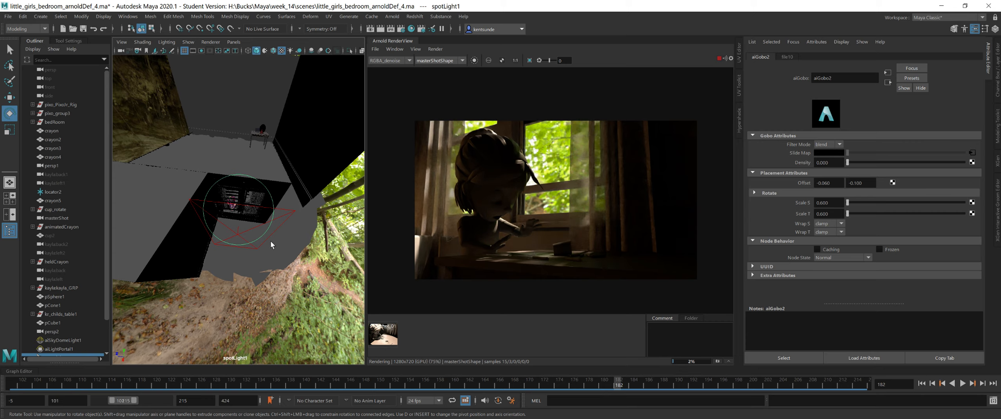
alt+drag(257, 227, 236, 239)
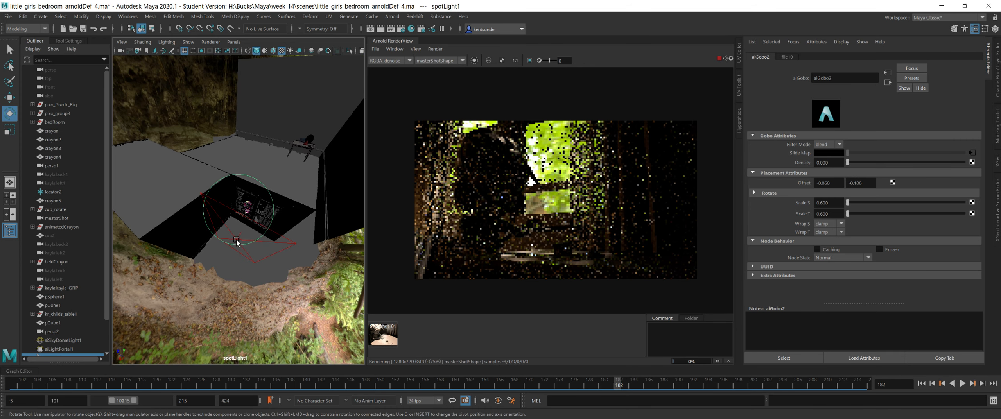
Nudge spotLight1 through its own view and set aiGobo2's Scale S and Scale T to 0.4.
alt+middle_drag(252, 242, 248, 239)
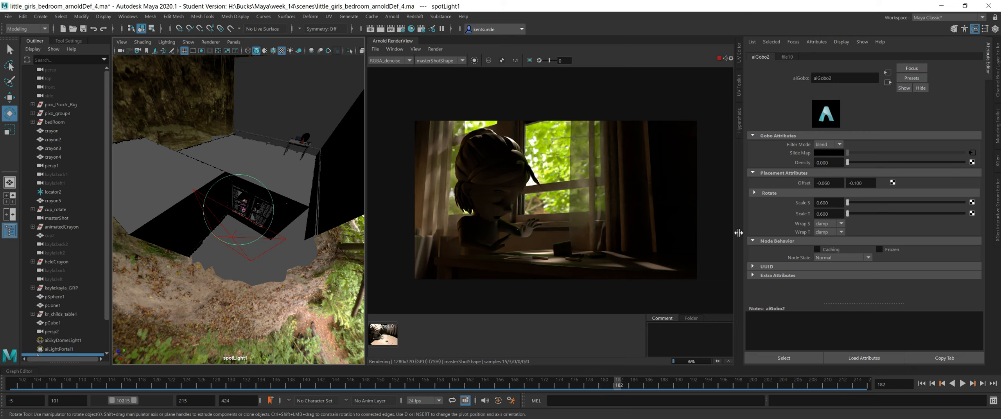
drag(833, 202, 748, 199)
text(0.4)
key(Return)
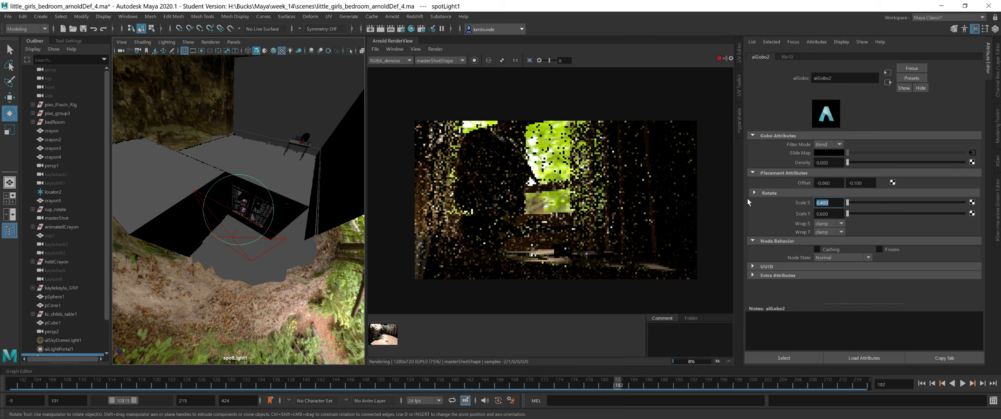
key(Tab)
text(0.4)
key(Return)
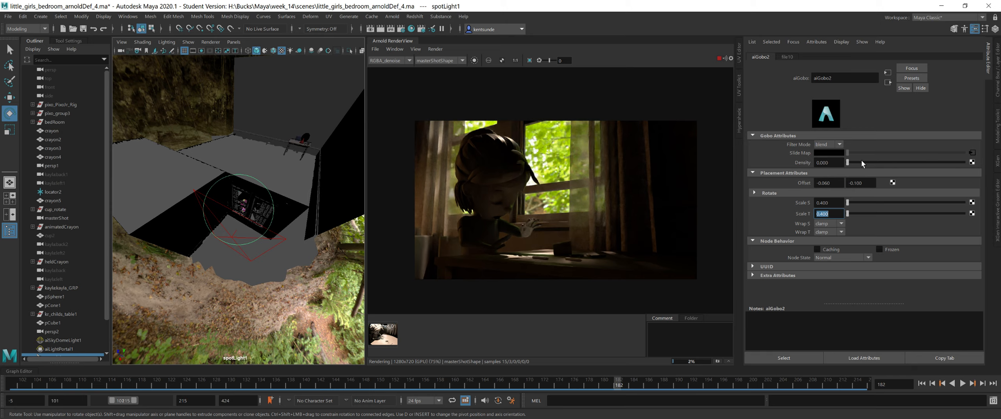
Try the sub and mix filter modes on aiGobo2 and raise its density to about 0.927.
click(833, 145)
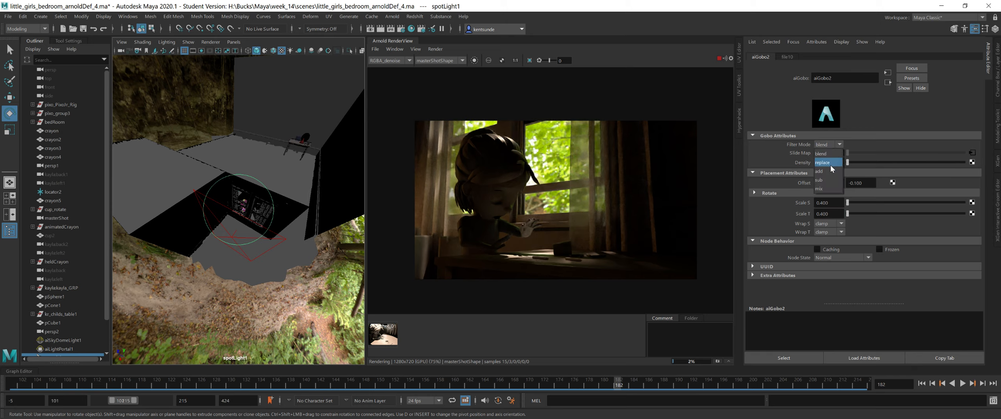
drag(848, 161, 777, 158)
click(827, 145)
click(826, 180)
click(821, 144)
click(829, 188)
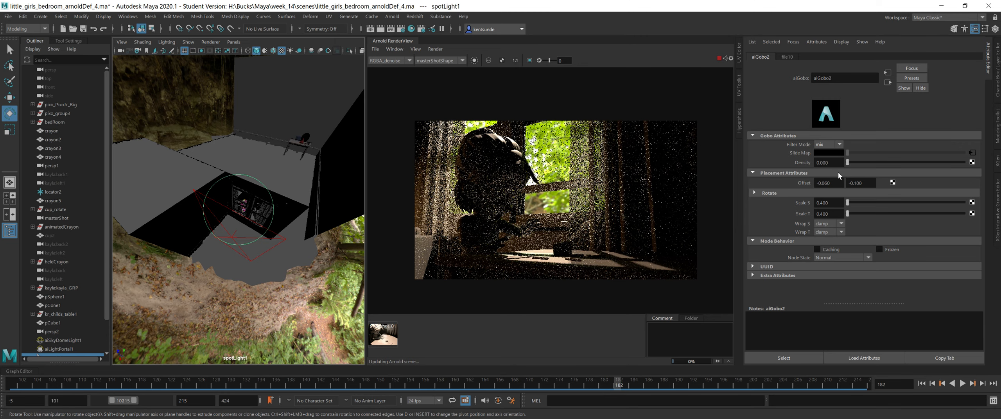
mouse_move(848, 162)
mouse_down()
mouse_move(871, 163)
mouse_move(856, 166)
mouse_up()
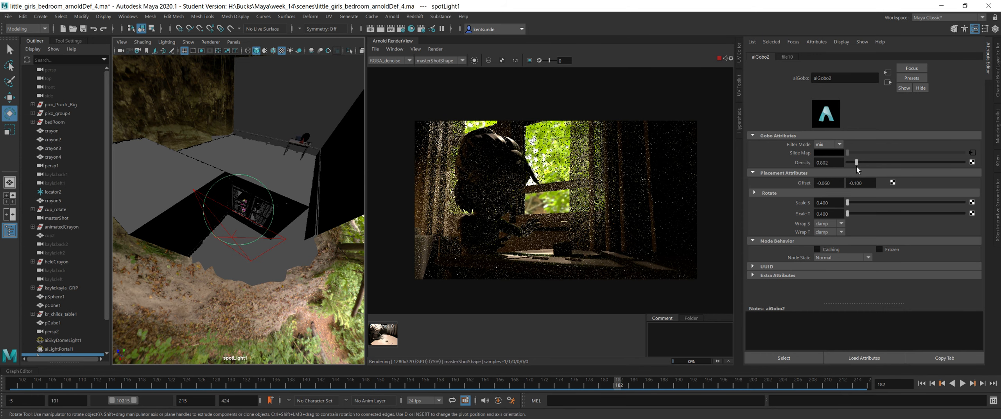
drag(857, 166, 858, 166)
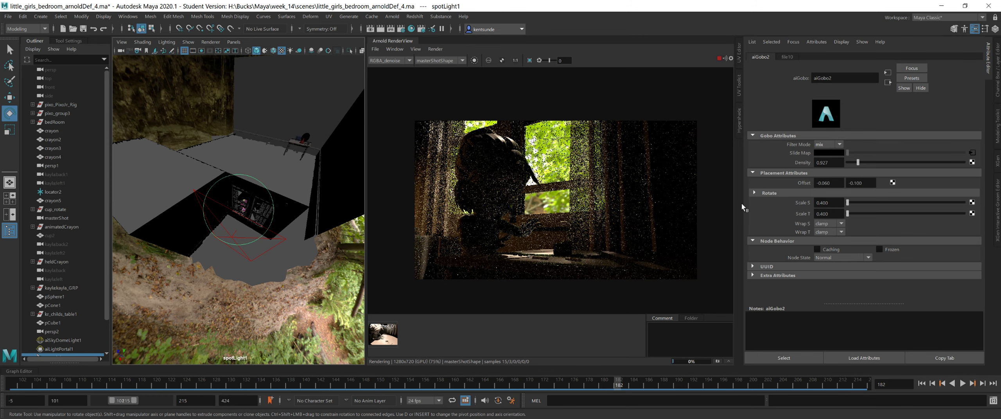
Return aiGobo2's filter mode to blend and its density to 0.
click(822, 145)
click(824, 154)
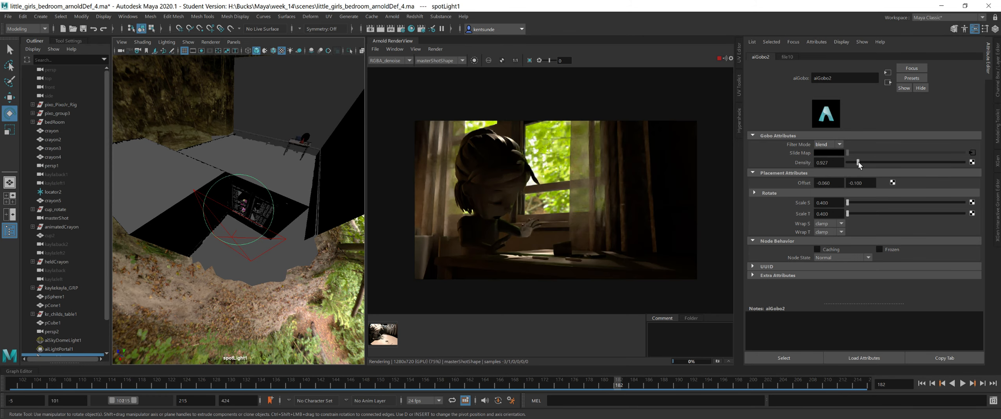
drag(858, 162, 849, 162)
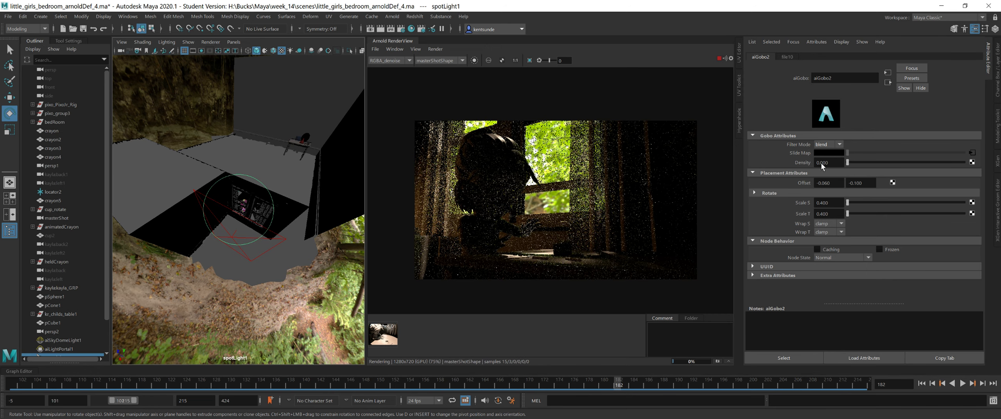
drag(846, 165, 823, 165)
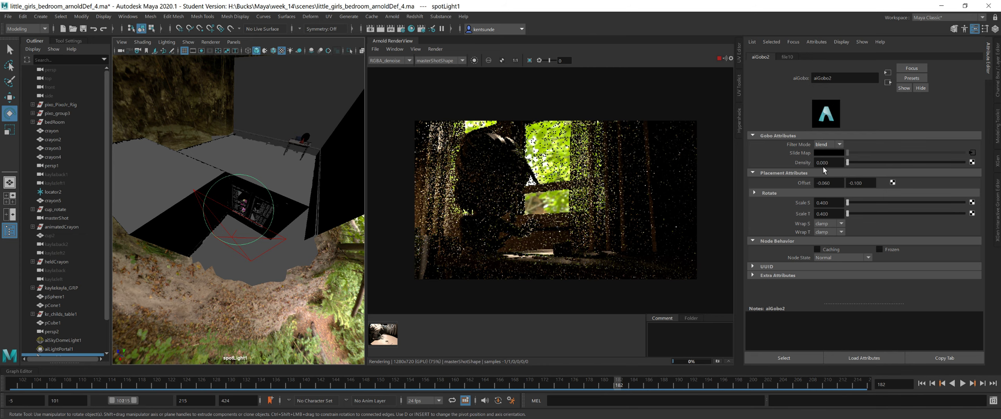
Swing spotLight1 around the window through its own view and narrow its cone angle to about 35.4.
alt+drag(262, 247, 178, 252)
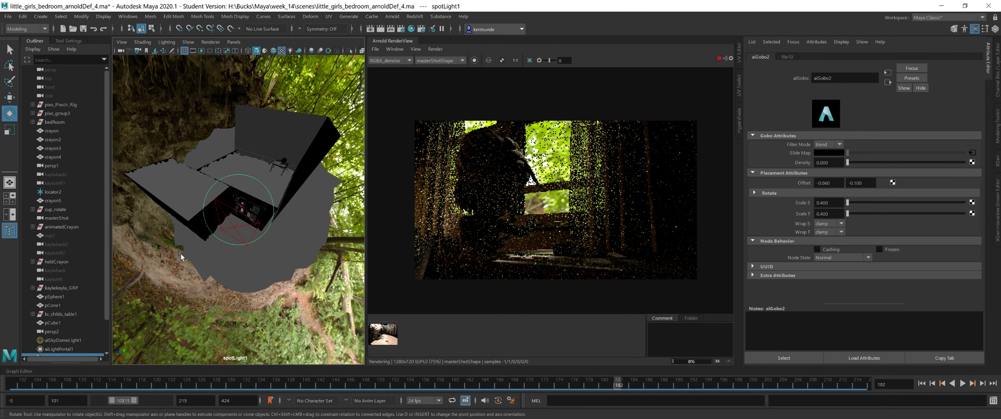
alt+drag(289, 247, 262, 240)
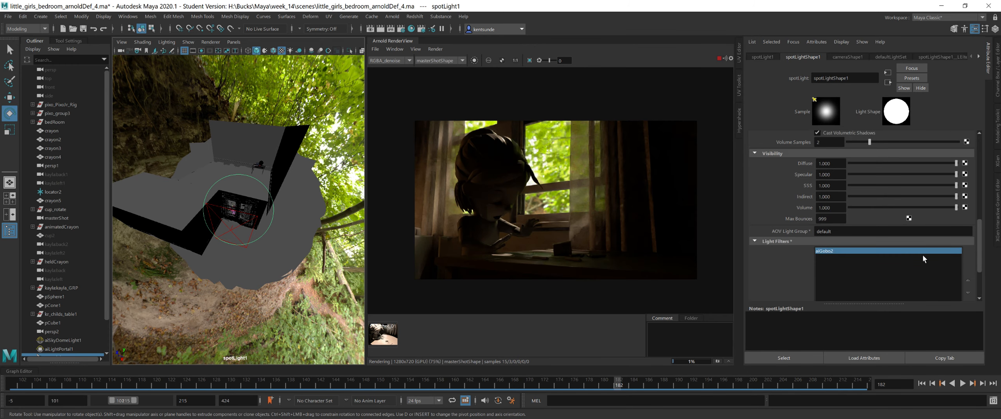
scroll(899, 196, up, 6)
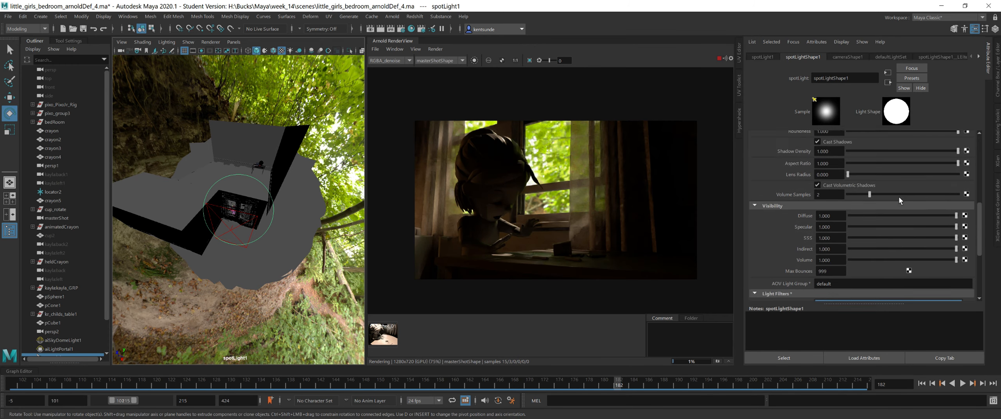
scroll(895, 194, up, 1)
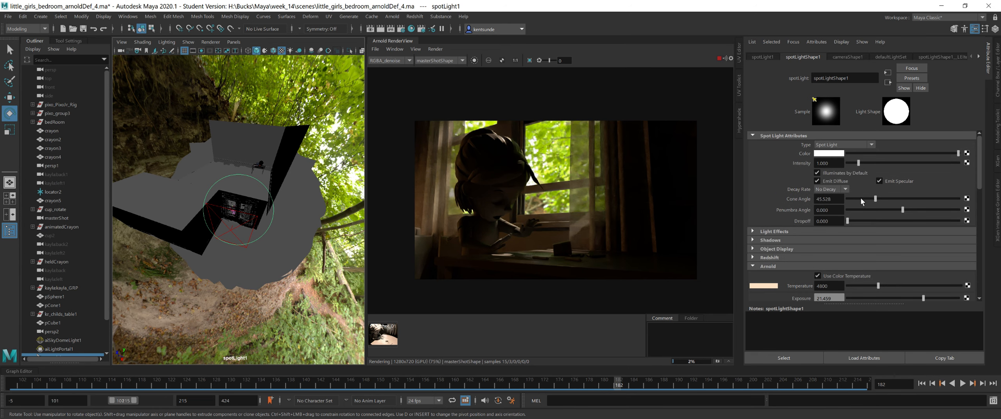
drag(877, 198, 869, 201)
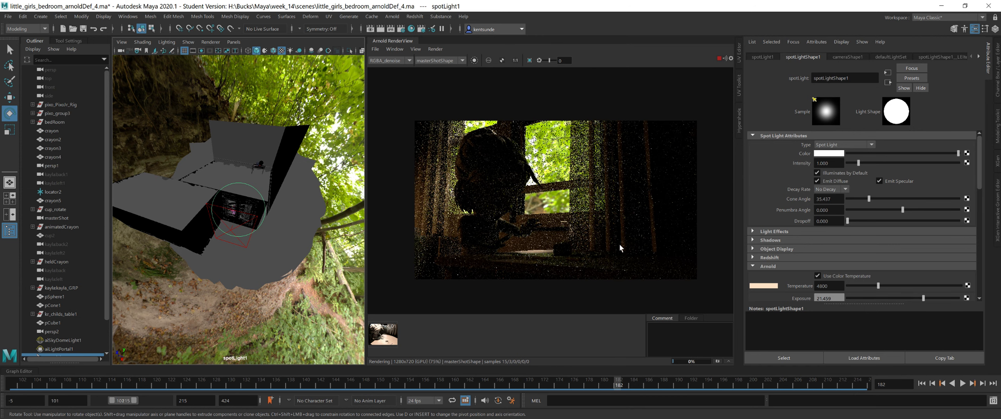
Raise spotLightShape1's Arnold exposure to about 25.1.
scroll(864, 235, down, 3)
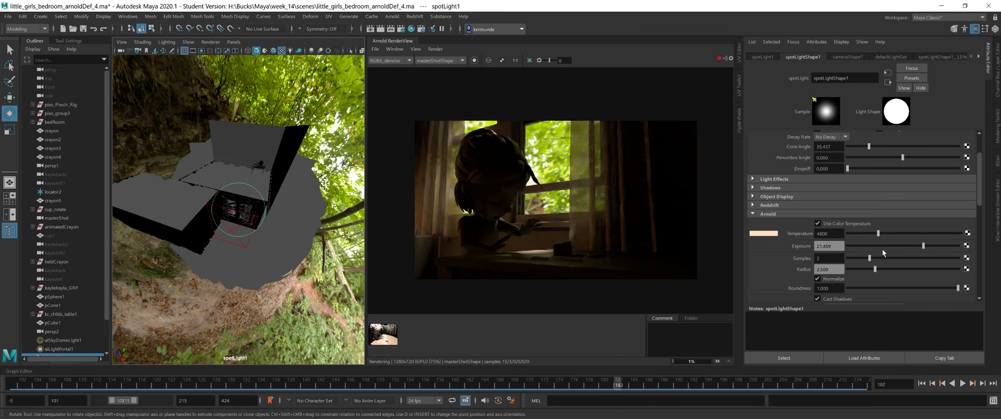
drag(924, 245, 933, 249)
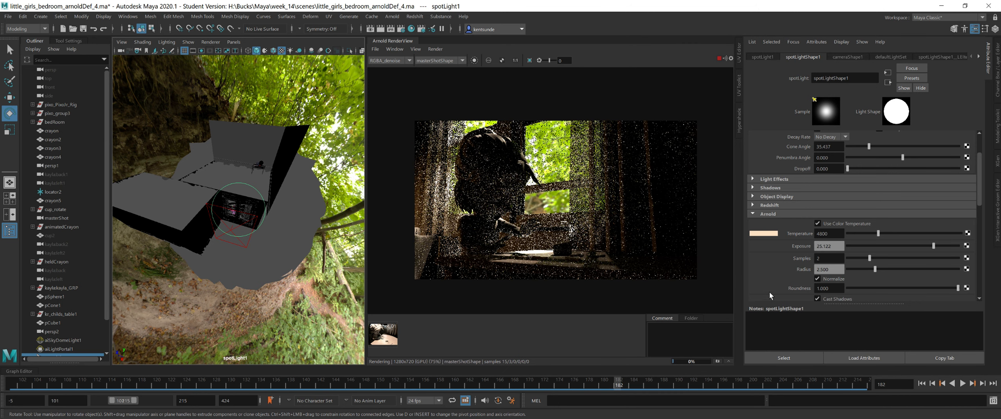
scroll(856, 192, up, 3)
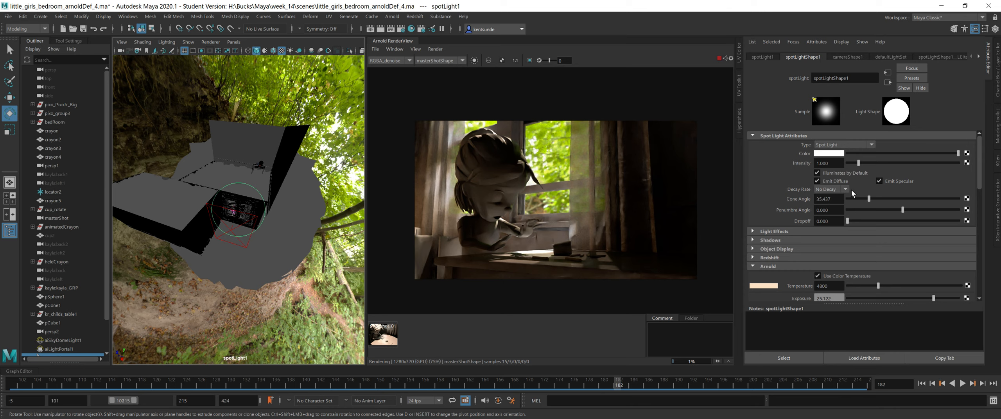
scroll(789, 240, down, 2)
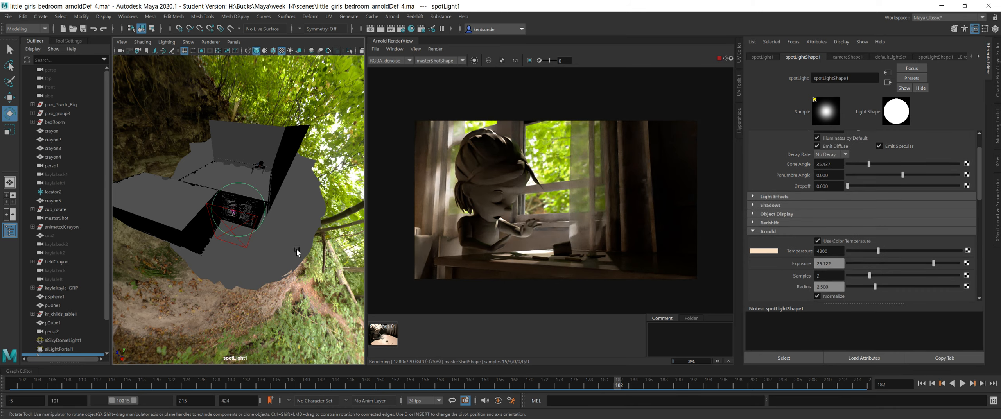
Re-aim spotLight1 at the window through its own view, rendering from perspShape2 to judge the light in the room.
alt+drag(236, 245, 254, 223)
click(434, 59)
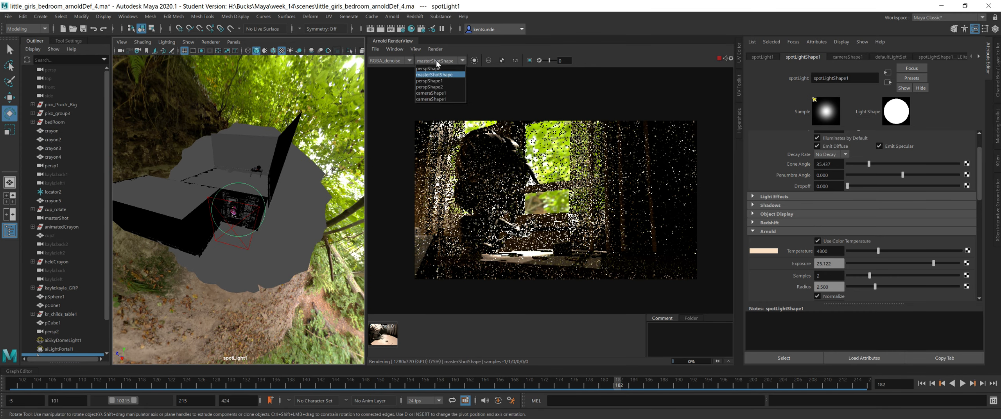
click(444, 80)
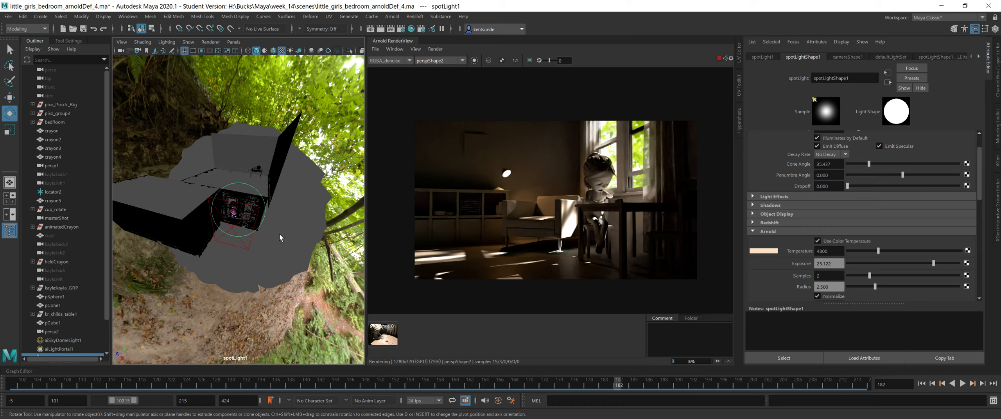
alt+drag(279, 233, 243, 231)
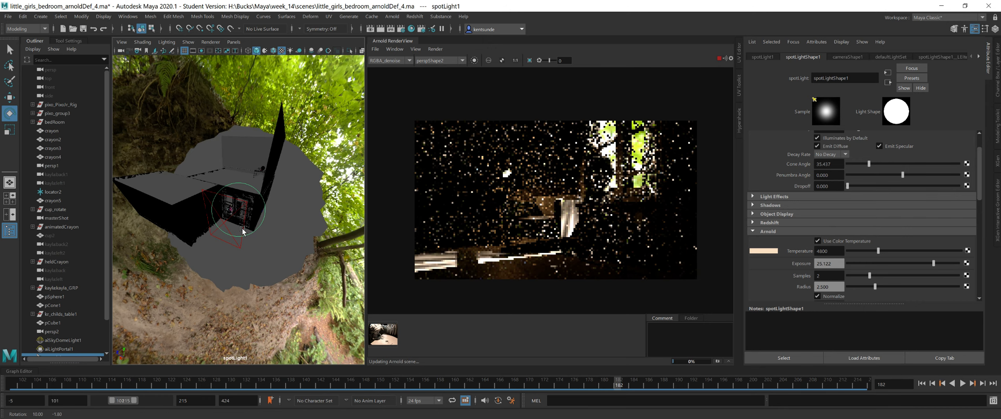
alt+right_drag(243, 231, 250, 232)
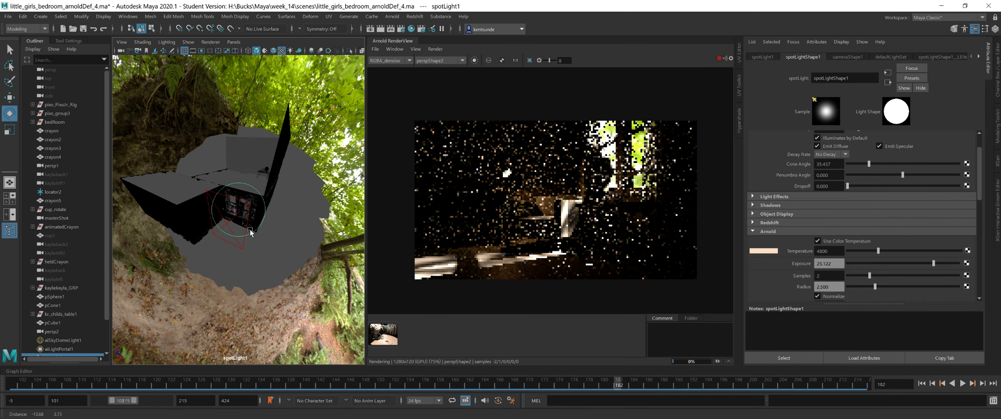
alt+drag(252, 233, 251, 233)
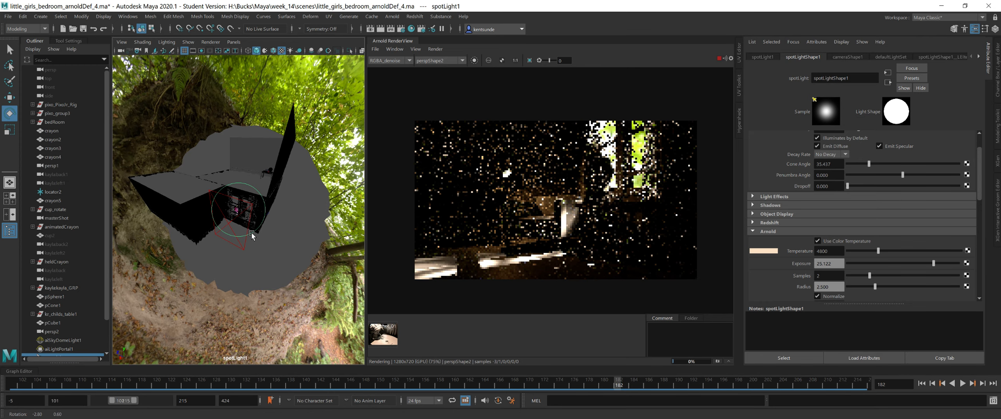
Switch the render camera back to masterShotShape and show the persp2 camera in the viewport.
click(442, 61)
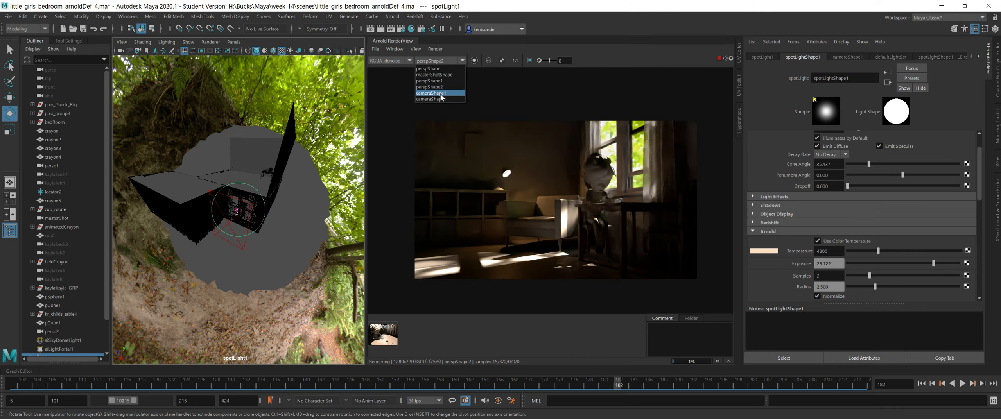
click(438, 73)
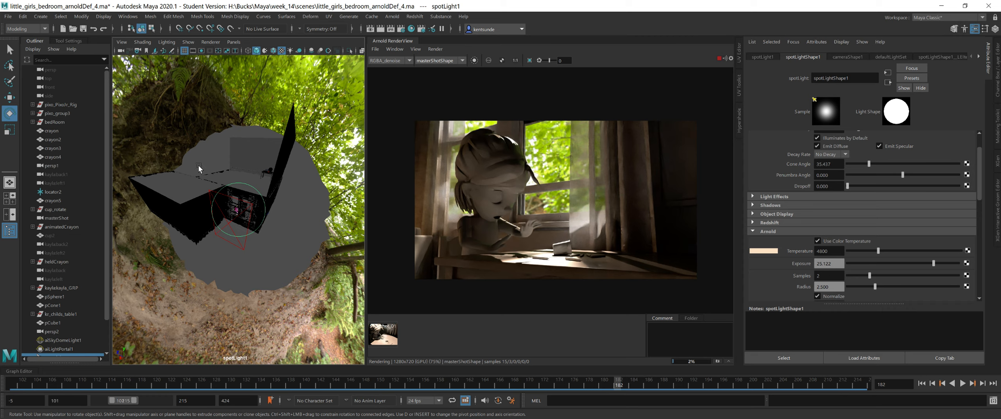
click(234, 42)
mouse_move(258, 50)
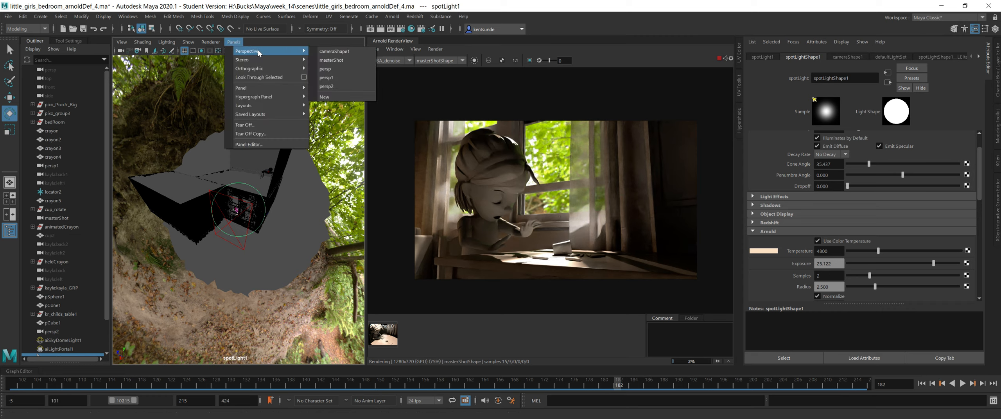
click(333, 85)
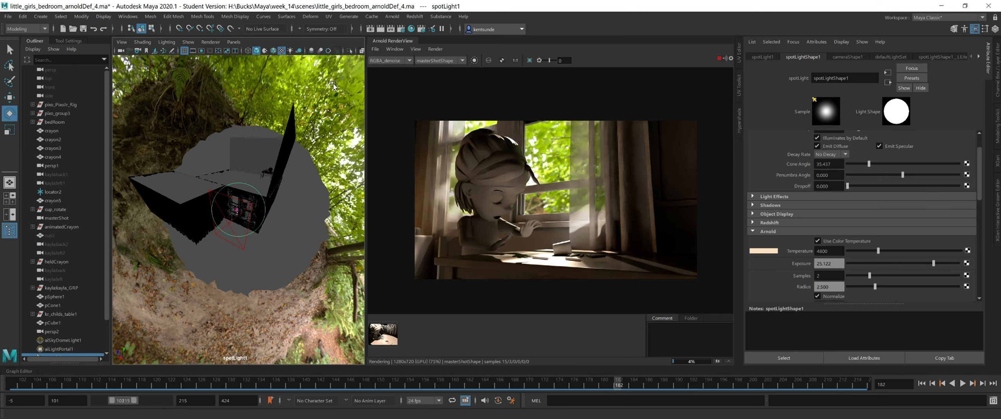
Select the right curtain at the window and raise the geometry opacity of its ai_curtain material.
click(334, 161)
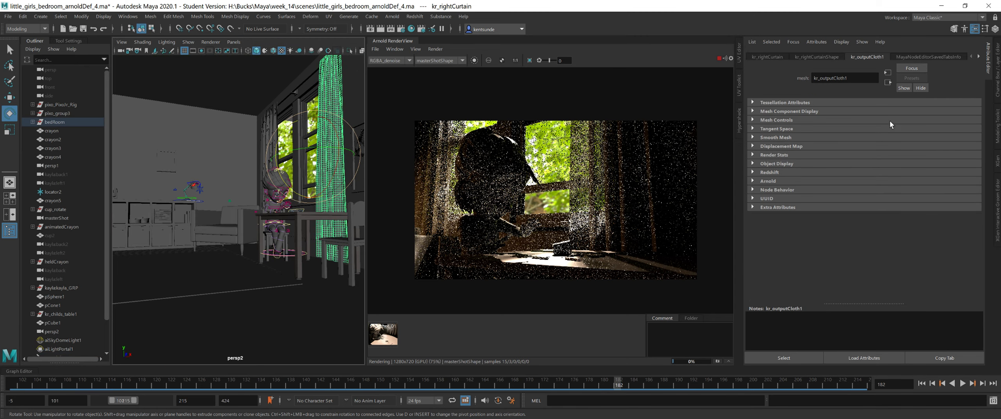
click(975, 55)
click(953, 57)
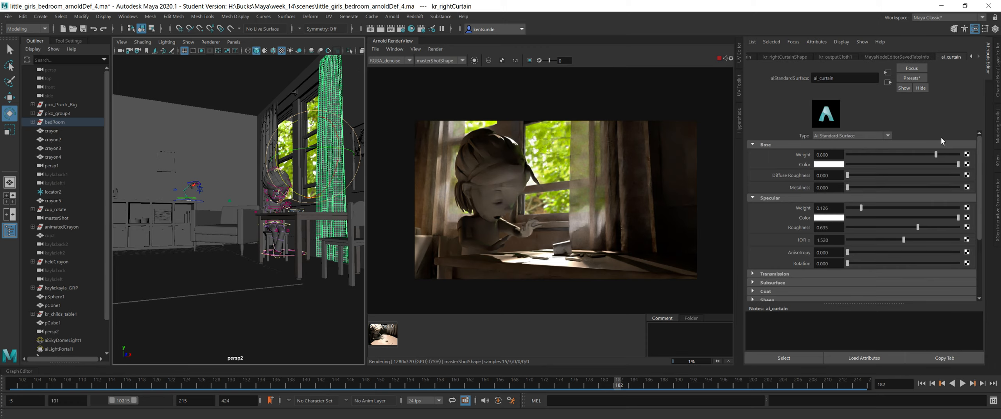
scroll(833, 241, down, 3)
scroll(833, 241, down, 1)
click(766, 240)
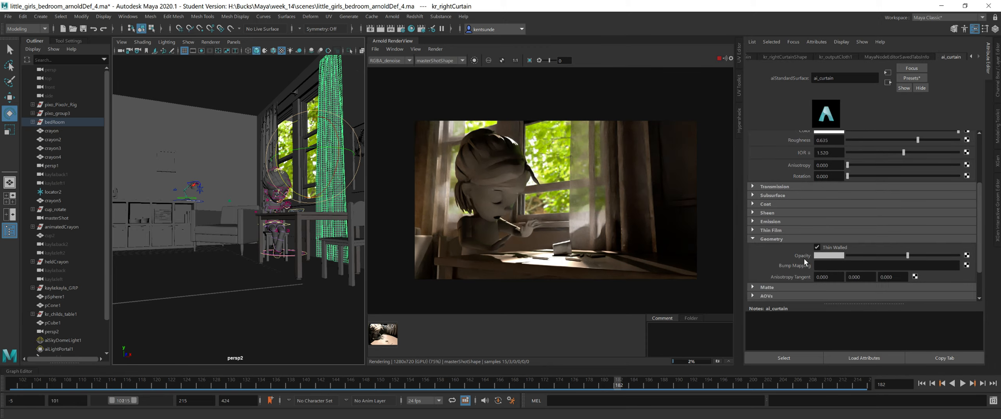
drag(911, 255, 921, 255)
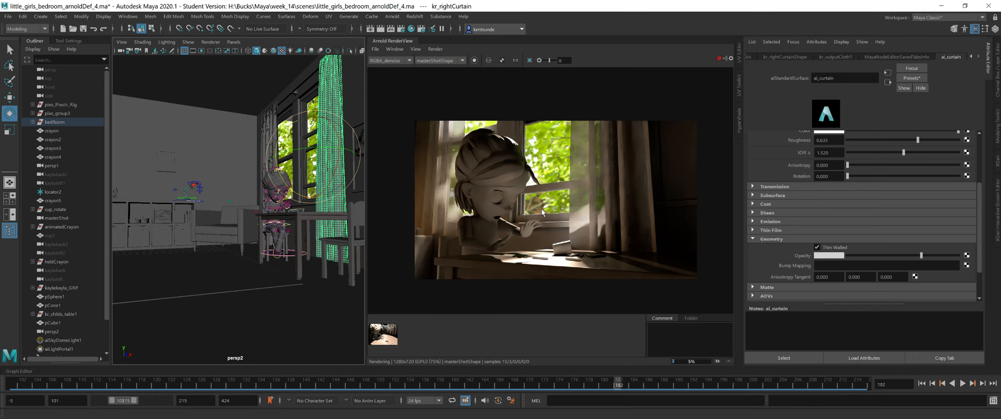
Disable light_pies_LightBulbShape in the Light Editor and display the Beauty output in the render view.
drag(1000, 207, 556, 156)
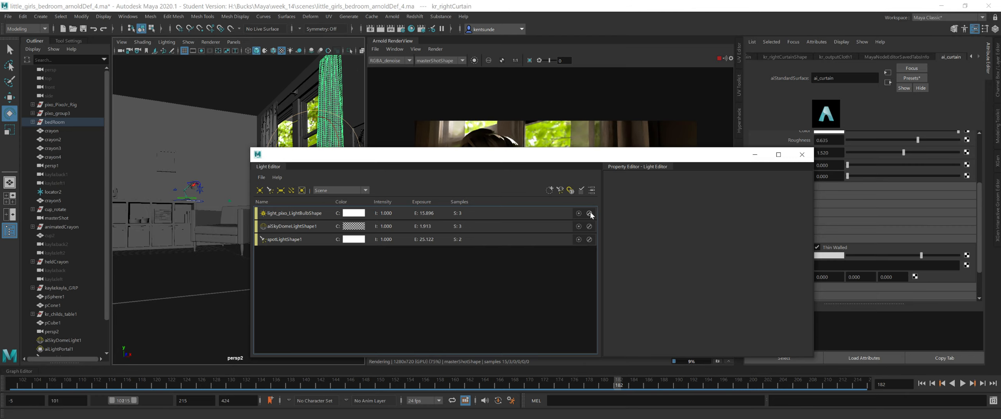
drag(489, 157, 1000, 173)
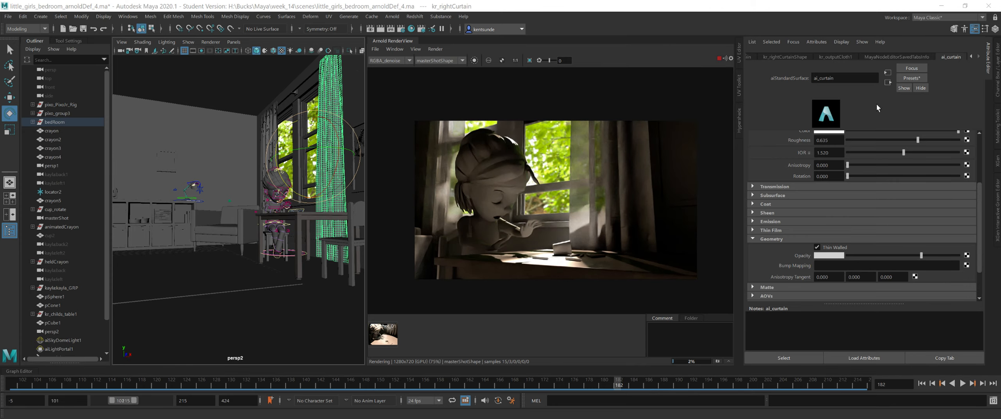
click(391, 60)
click(389, 69)
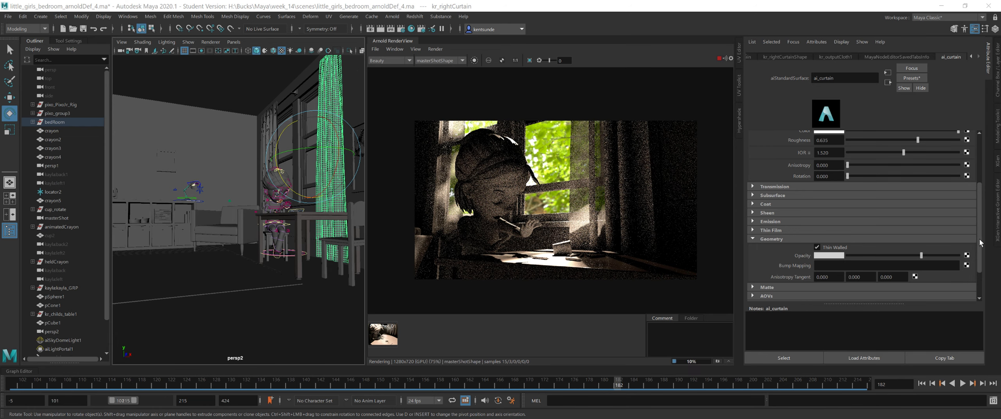
Select spotLight1 and lower its Arnold exposure to about 23.7.
drag(979, 243, 982, 184)
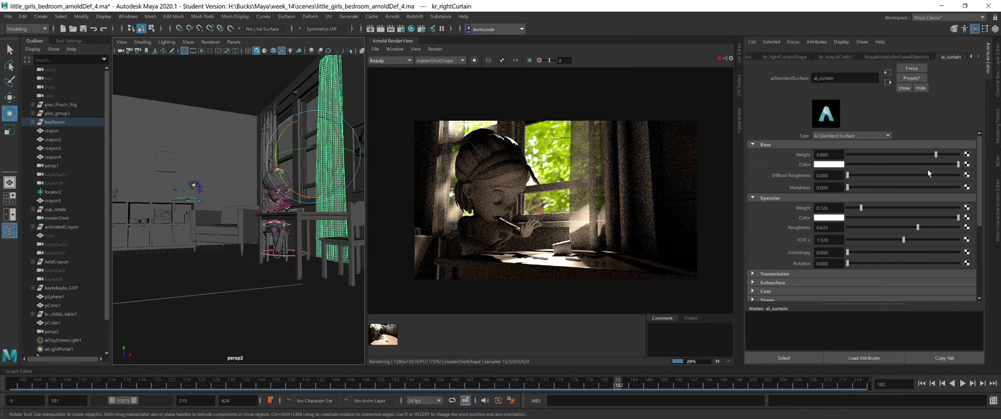
scroll(929, 173, down, 5)
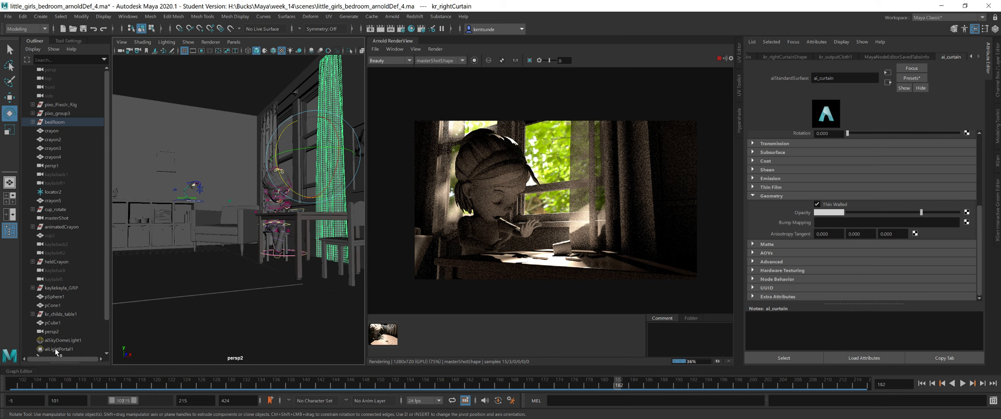
scroll(76, 327, down, 2)
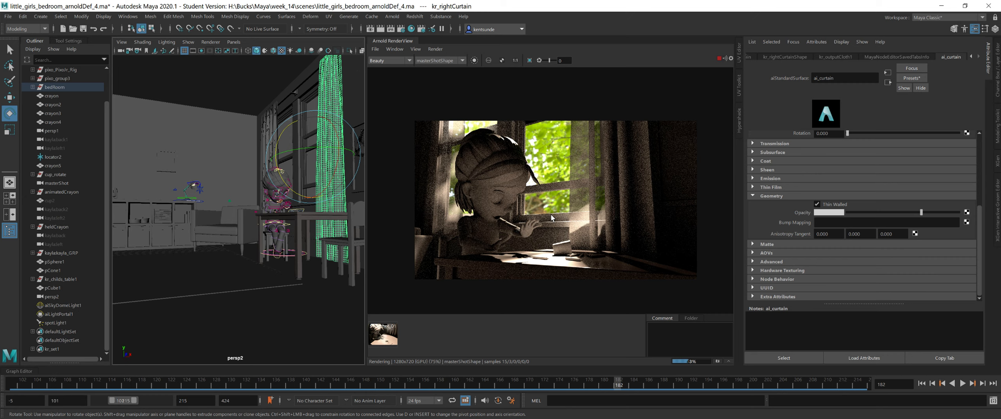
click(55, 324)
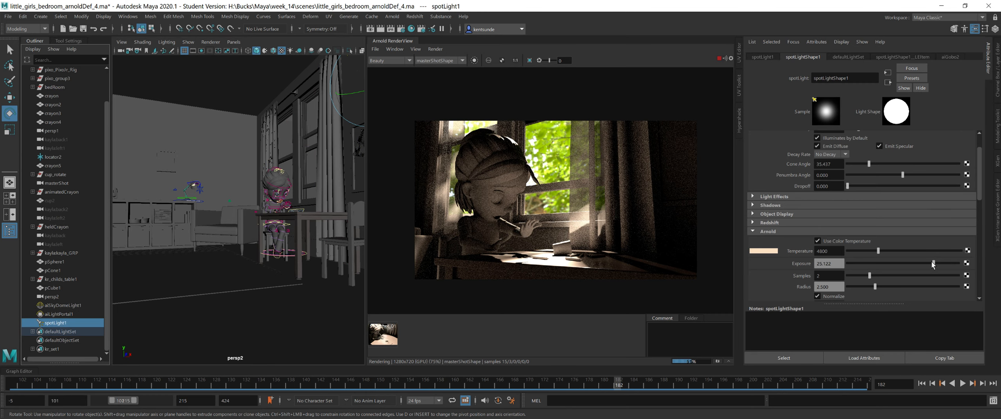
drag(932, 262, 929, 265)
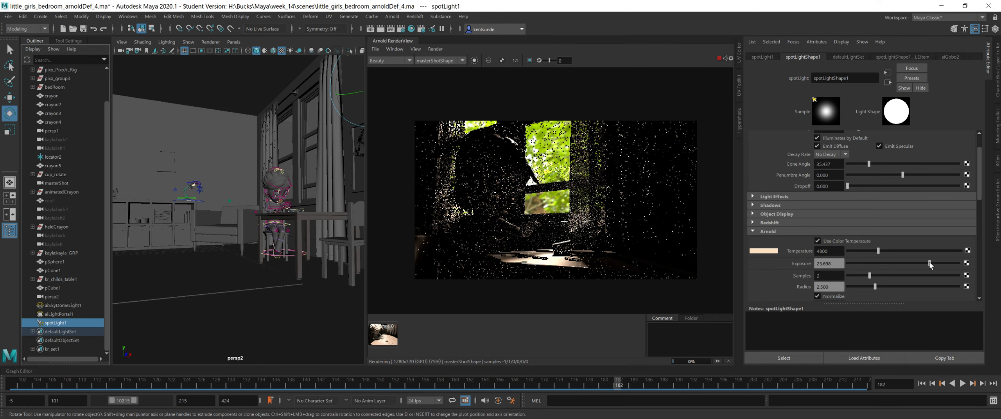
Set the indirect visibility of spotLight1 to 2.
scroll(903, 272, down, 4)
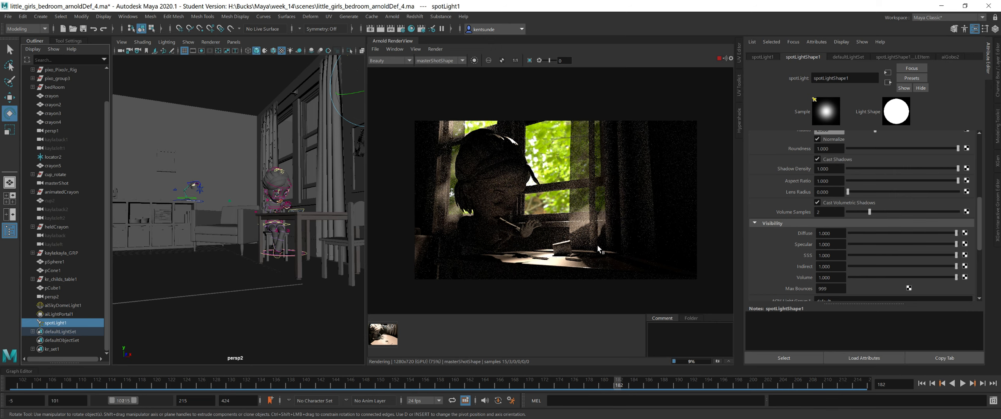
double_click(825, 266)
text(2)
key(Tab)
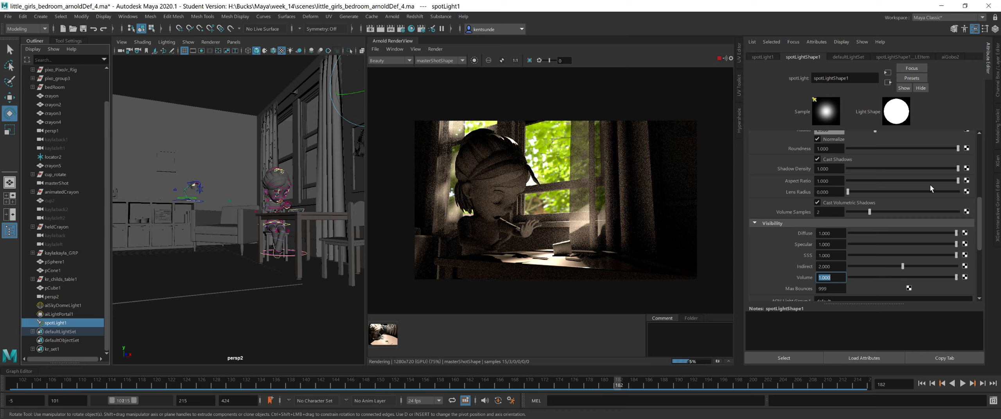
Open the aiGobo2 light filter of spotLight1 and set both its Scale S and Scale T to 0.8.
drag(977, 224, 981, 274)
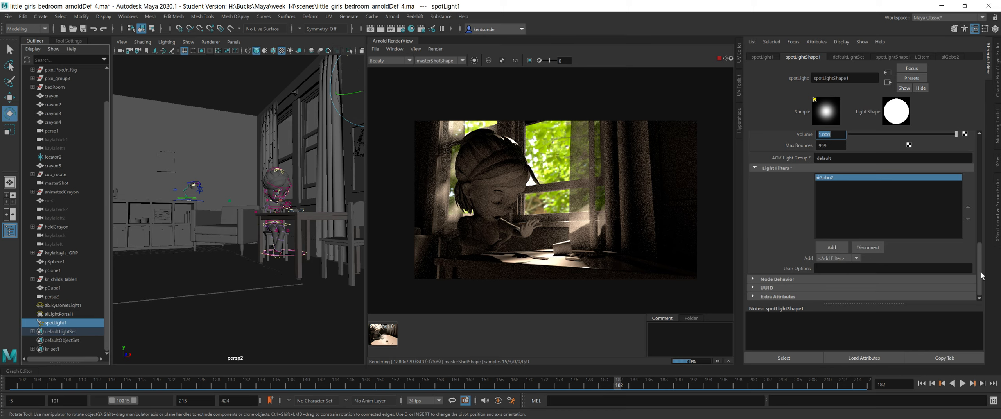
double_click(856, 178)
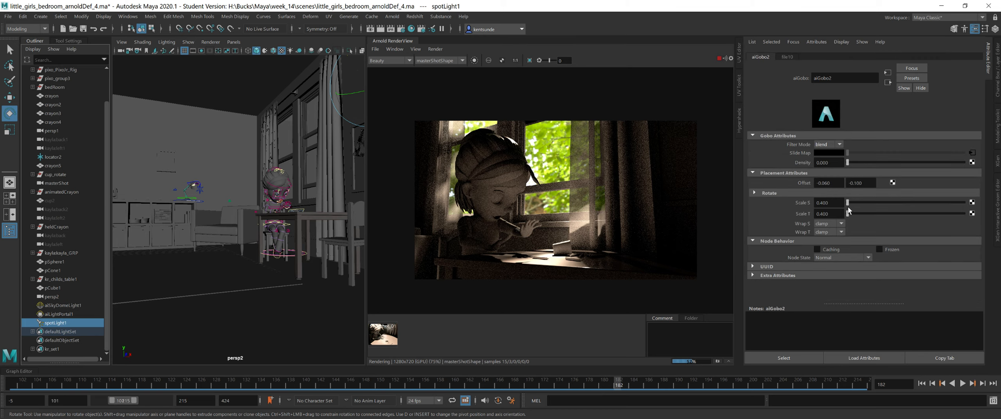
drag(832, 203, 696, 166)
text(.8)
key(Tab)
text(.8)
key(Return)
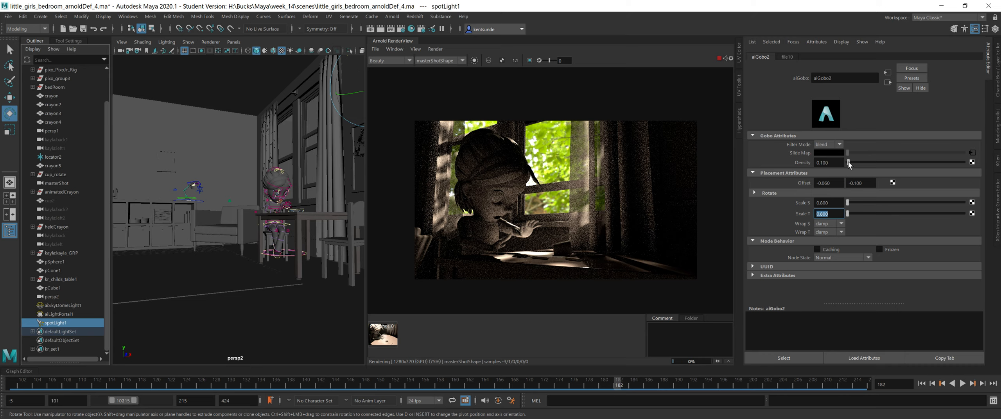
Try a higher density and the replace filter mode on aiGobo2.
drag(848, 162, 857, 162)
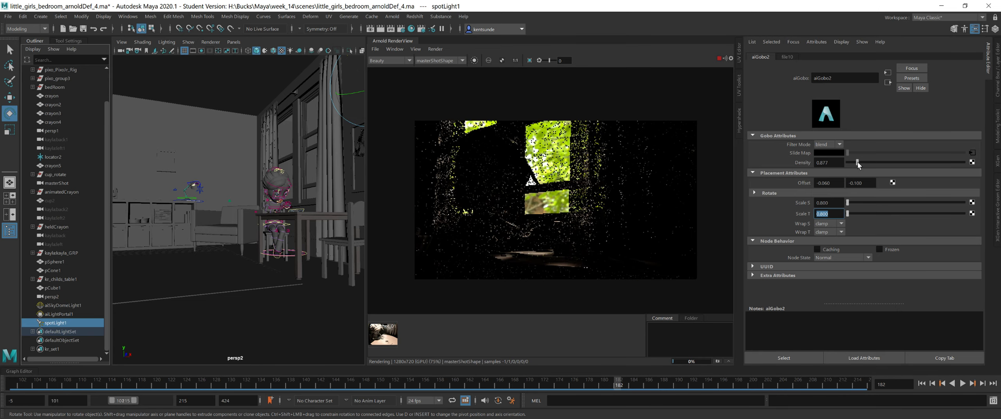
click(825, 143)
click(828, 162)
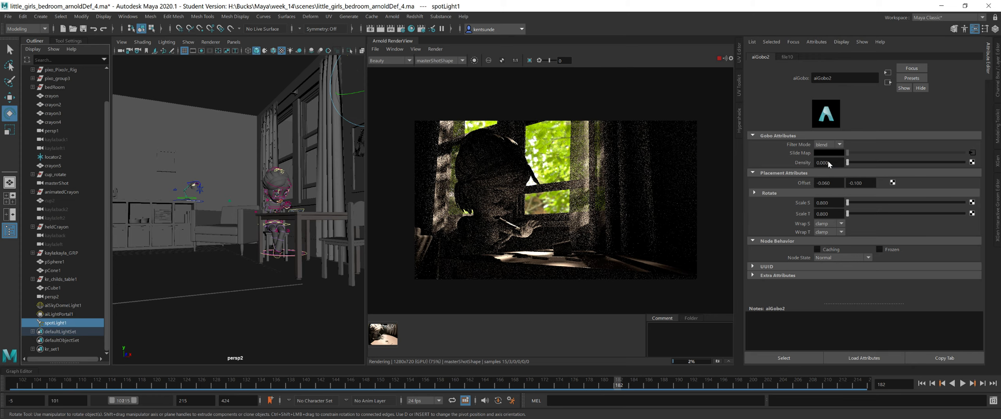
mouse_move(848, 163)
mouse_down()
mouse_move(888, 165)
mouse_move(835, 163)
mouse_up()
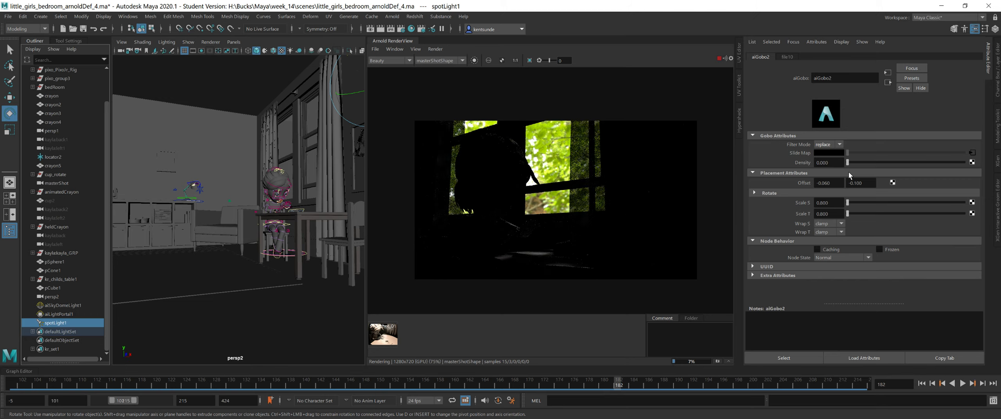
Try the add and sub filter modes on aiGobo2 at zero density, and restore the blend mode.
click(829, 145)
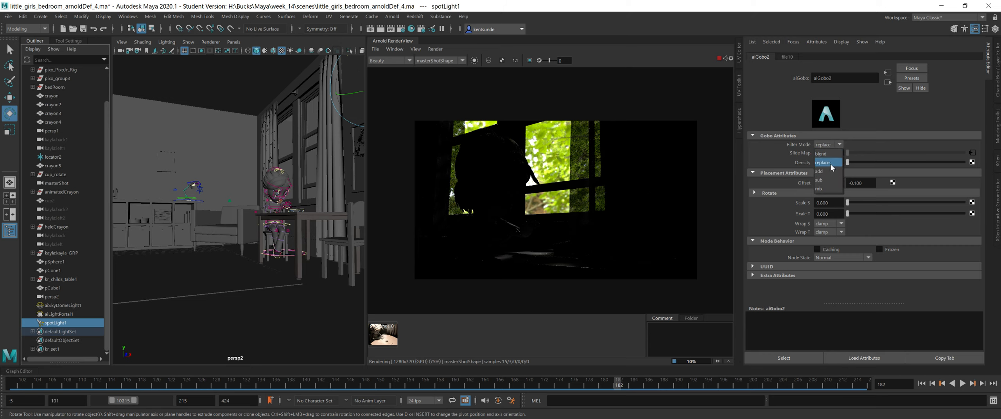
click(825, 173)
mouse_move(848, 162)
mouse_down()
mouse_move(921, 162)
mouse_move(836, 161)
mouse_up()
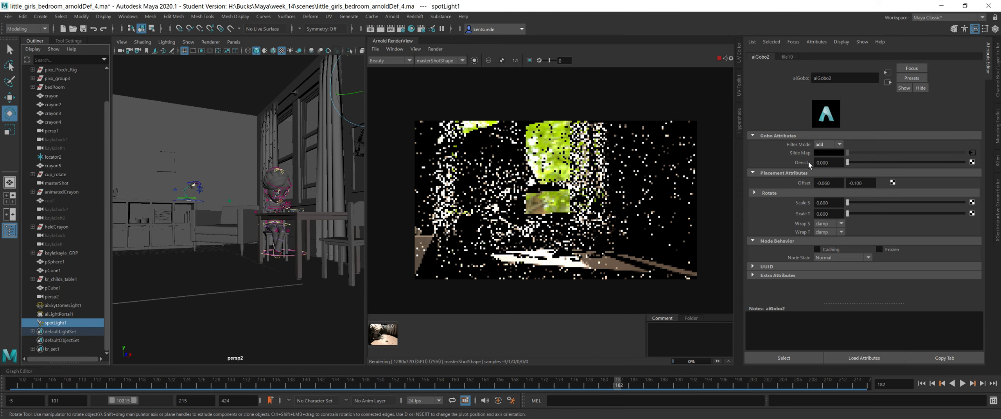
click(828, 145)
click(825, 180)
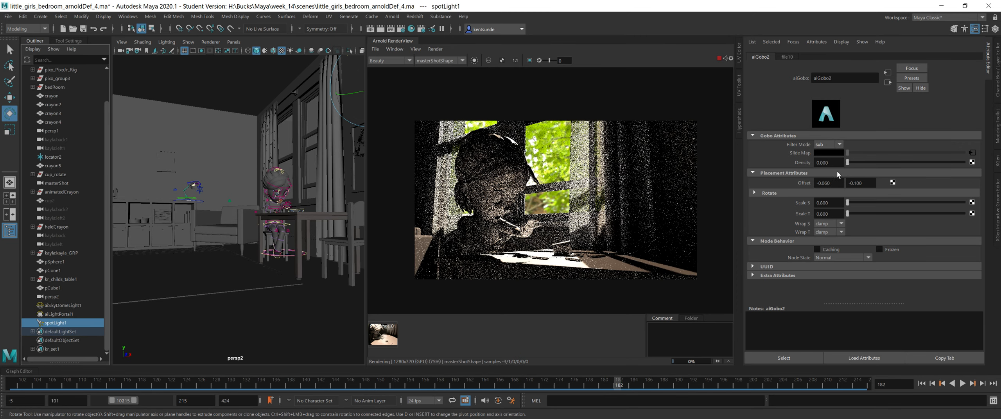
drag(848, 161, 814, 163)
click(825, 143)
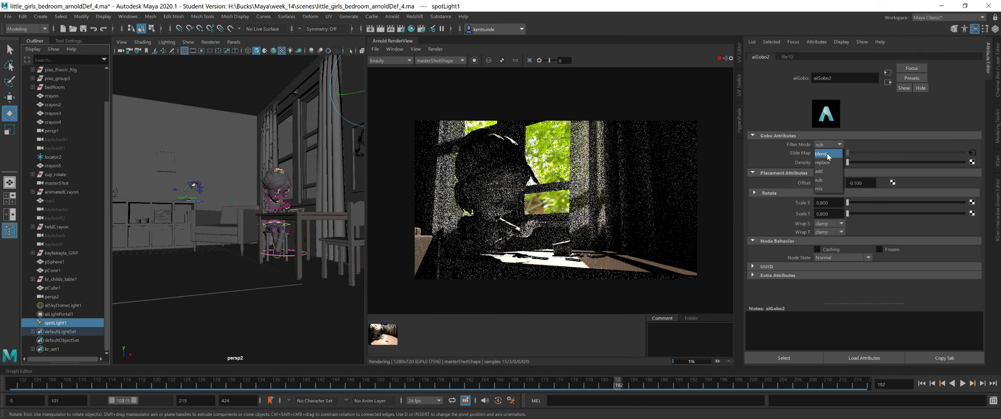
click(827, 154)
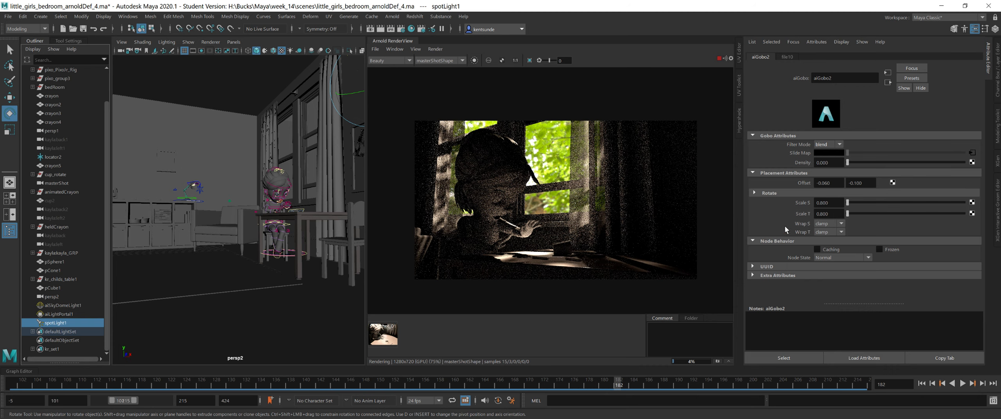
Reduce Scale S and Scale T of aiGobo2 to 0.7.
drag(829, 203, 823, 203)
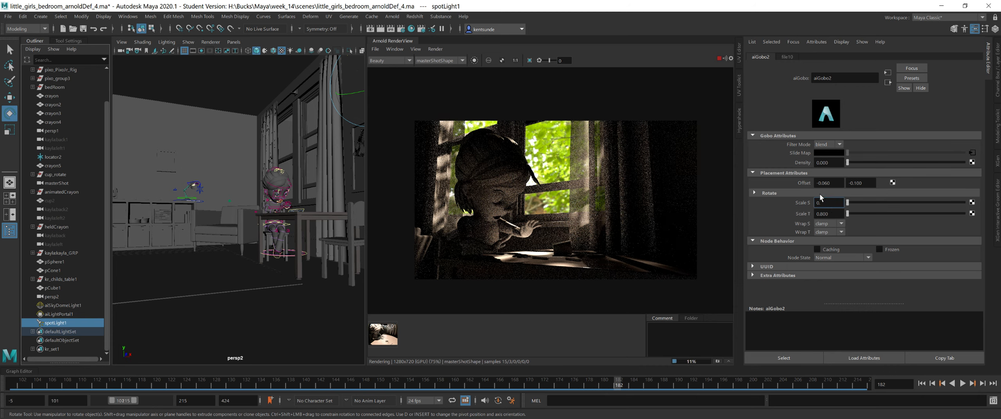
key(Tab)
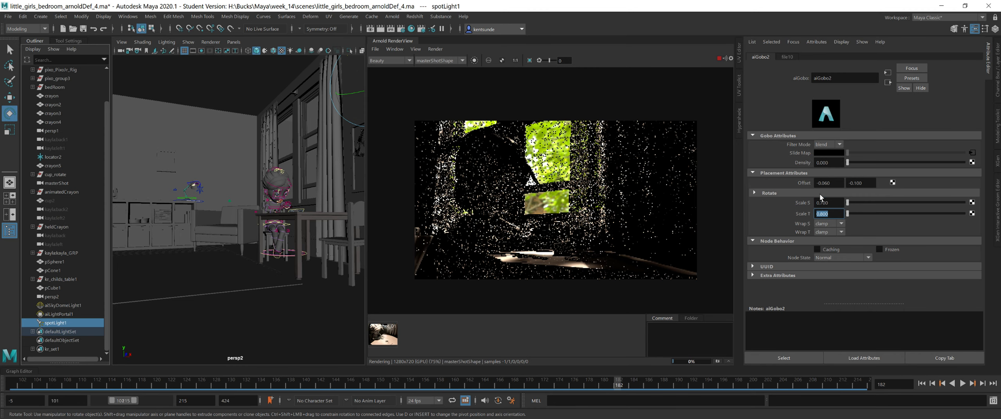
text(0.7)
key(Return)
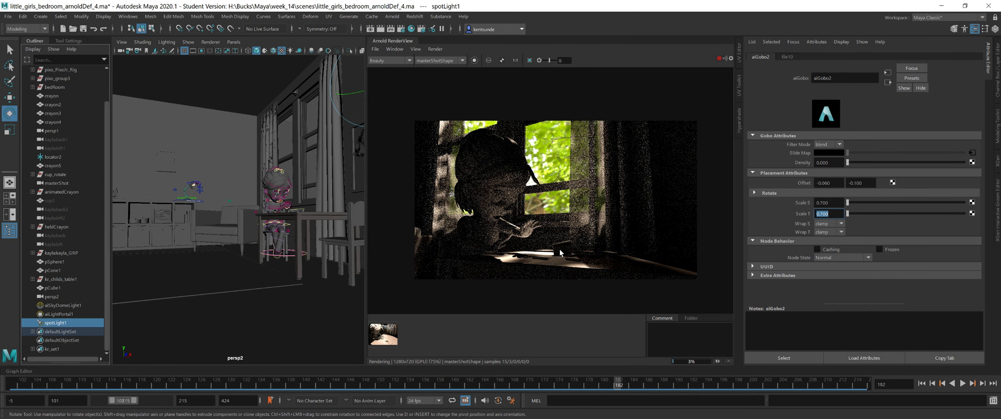
Switch the render camera to perspShape2 to see the room from the side.
click(440, 61)
click(444, 68)
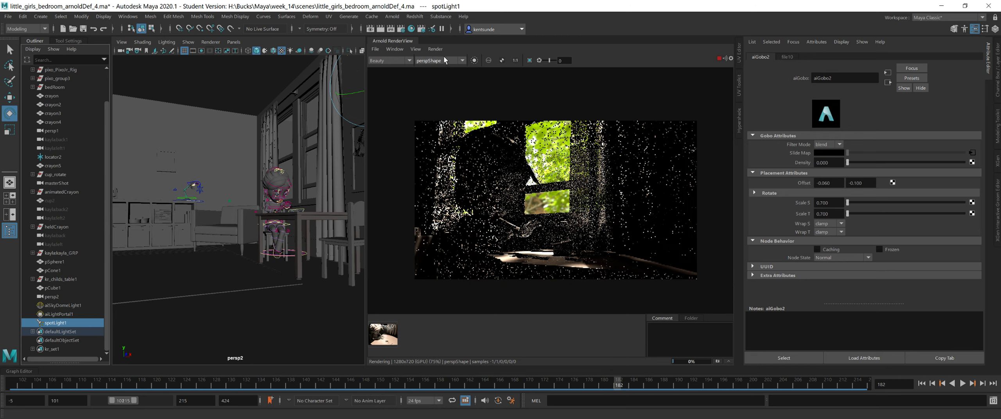
click(446, 60)
click(449, 80)
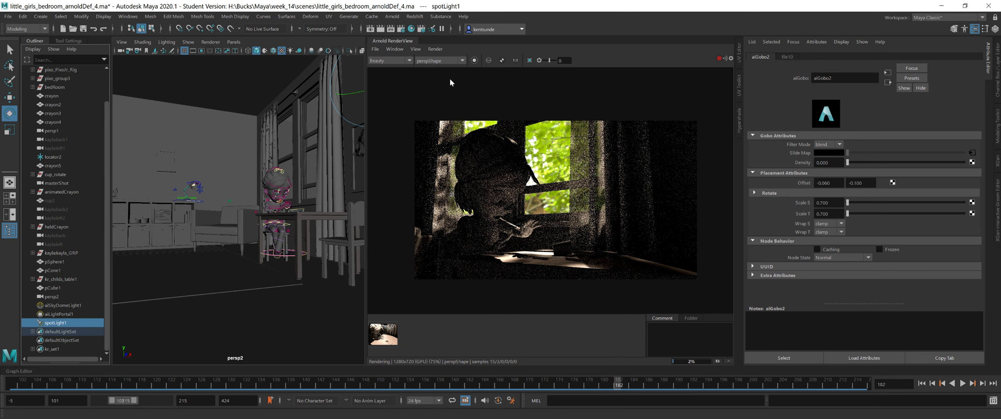
click(443, 60)
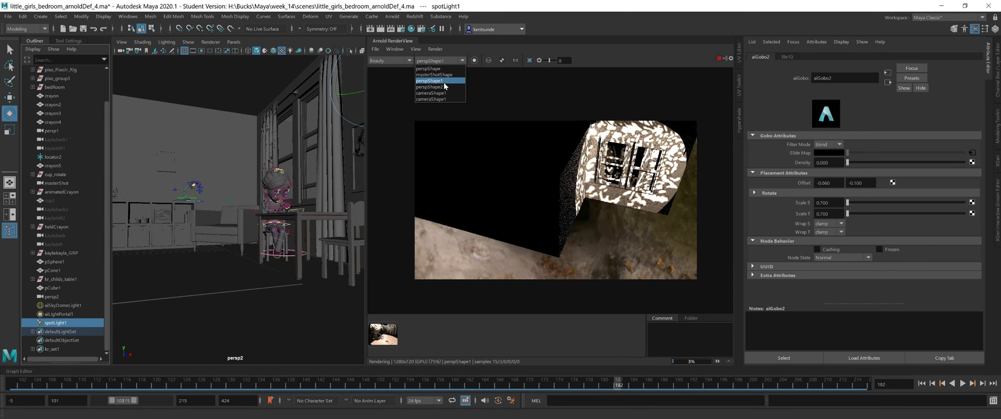
click(447, 87)
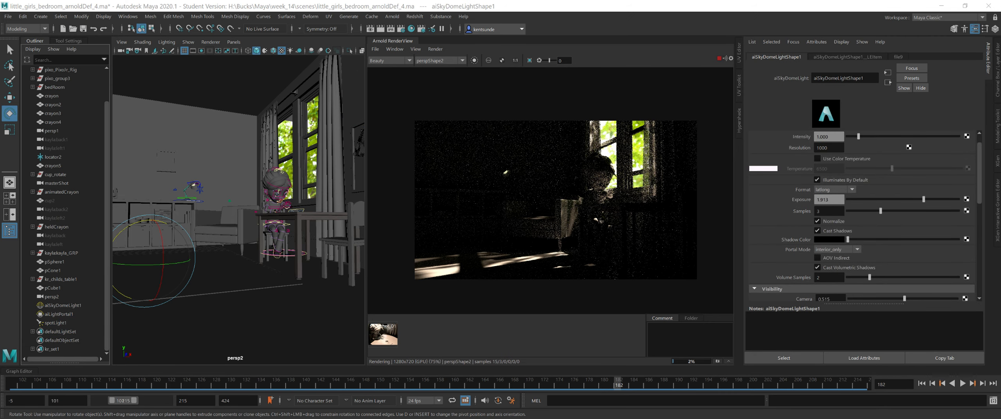
drag(501, 418, 1000, 188)
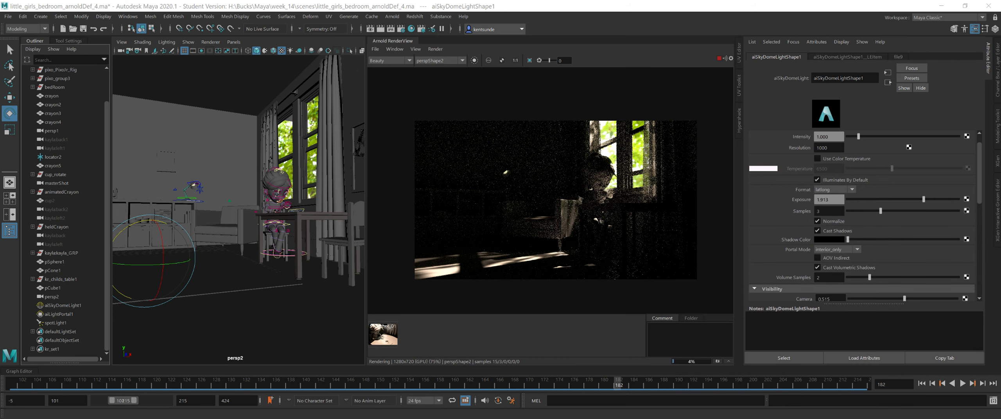
Display the RGBA_denoise output in the render view and store a snapshot of the render.
click(390, 62)
click(391, 74)
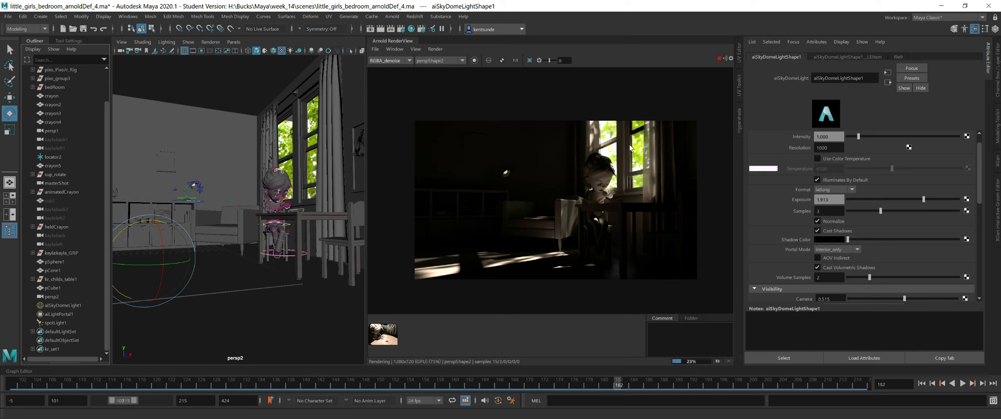
scroll(562, 212, up, 2)
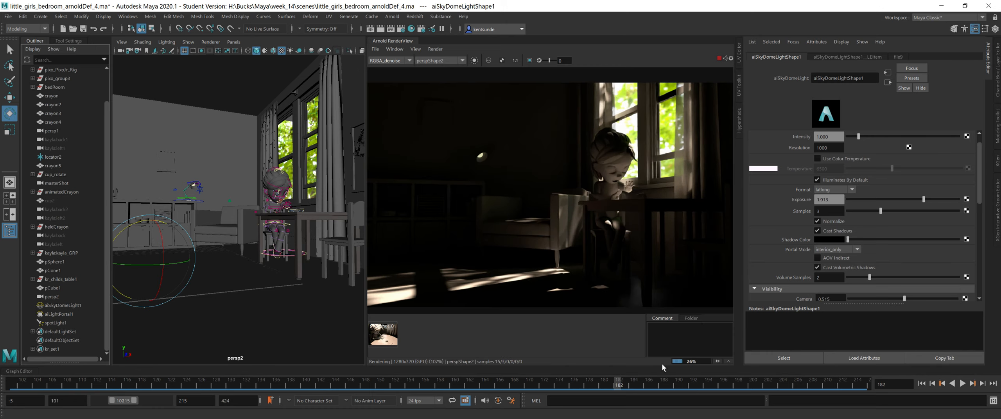
click(718, 362)
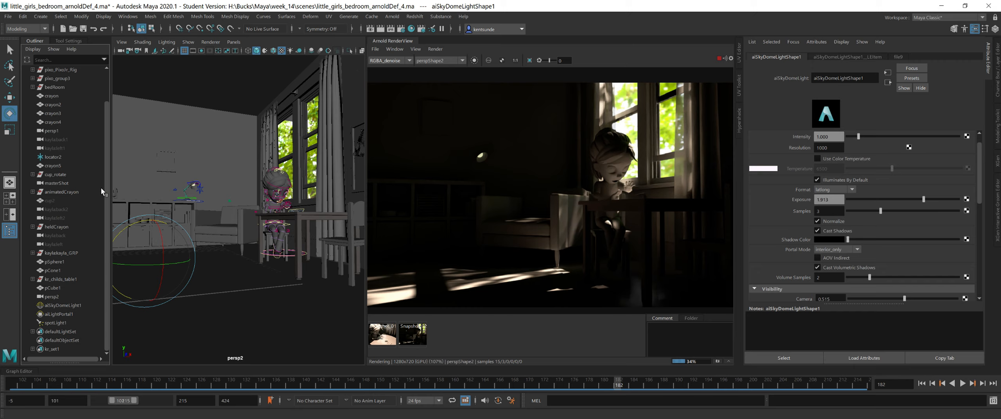
Select aiSkyDomeLight1 and set its exposure to 0.
click(61, 305)
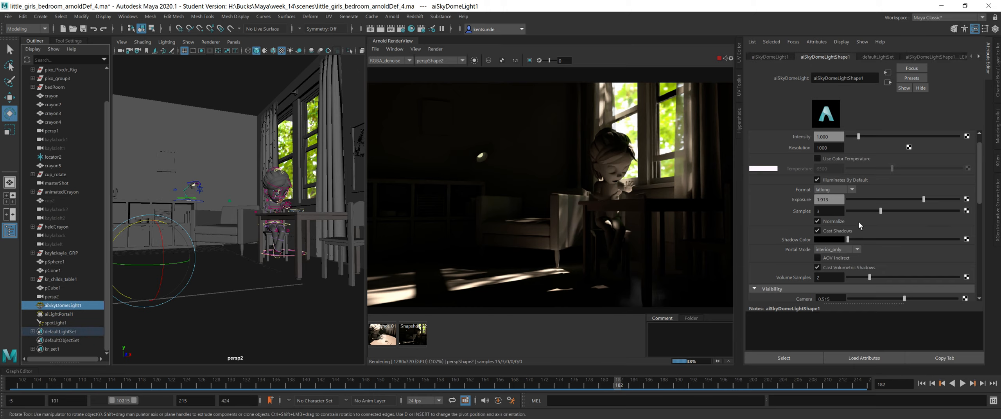
scroll(858, 222, up, 1)
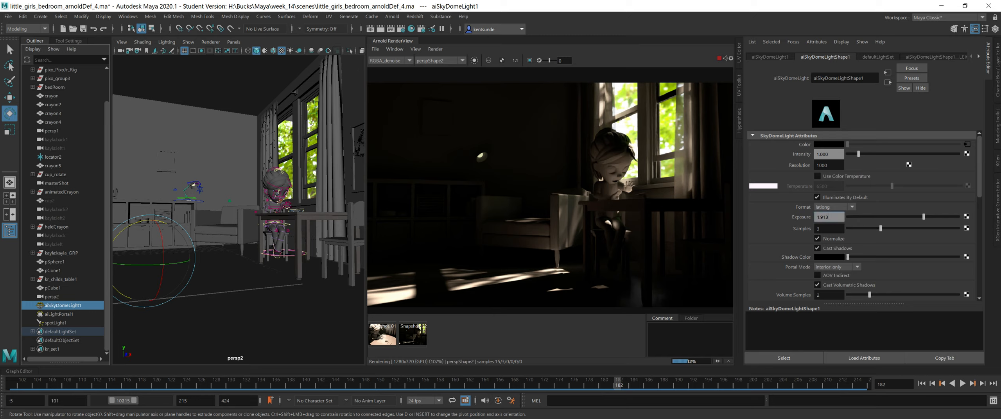
double_click(826, 217)
text(0)
key(Return)
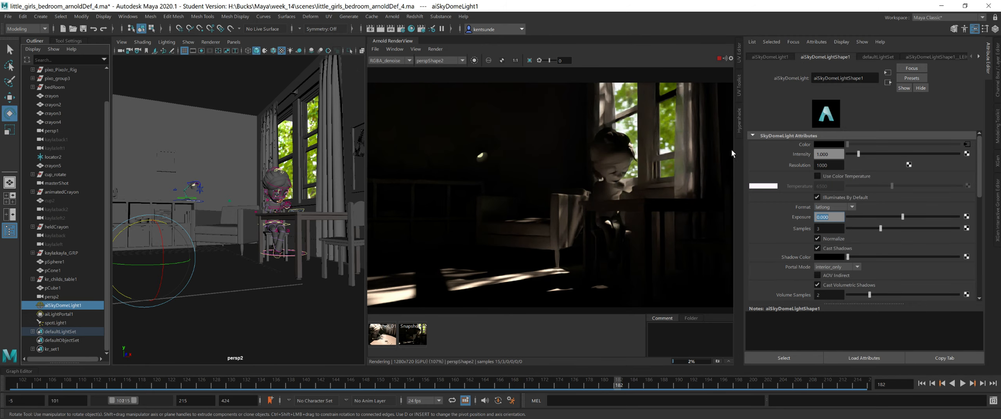
Set the sky dome light's Diffuse, Specular, SSS, Indirect, Volume and Max Bounces to 0, leaving Camera and Transmission visibility on.
scroll(860, 230, down, 7)
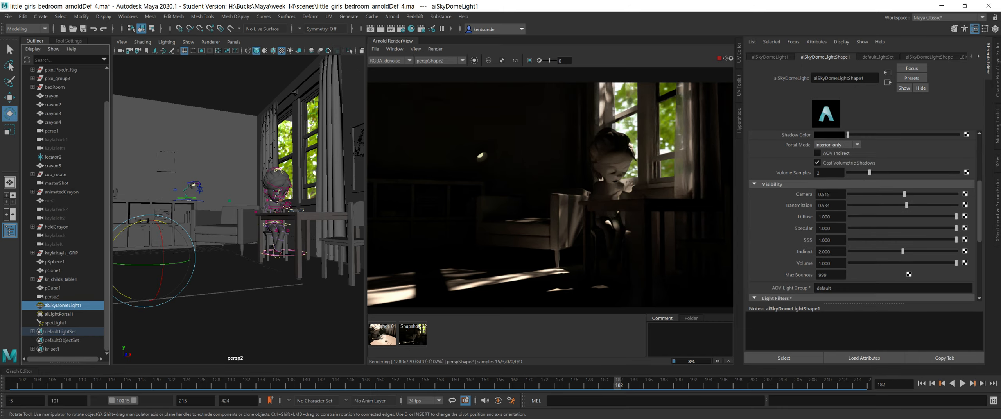
drag(860, 216, 741, 223)
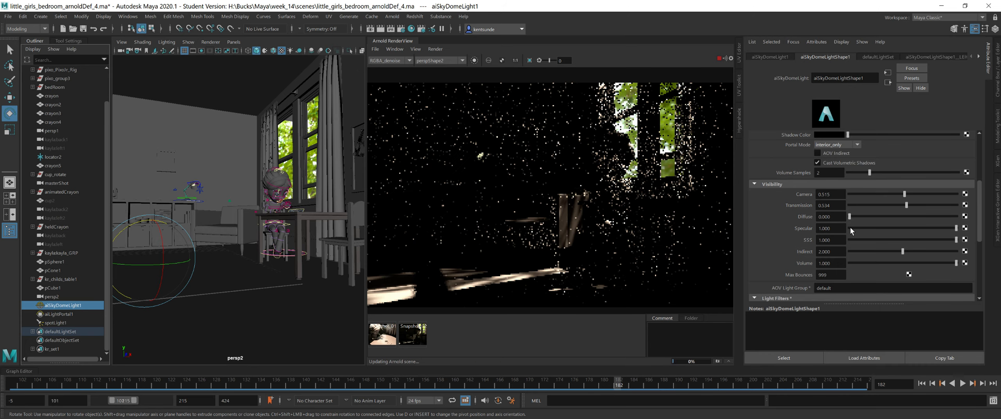
drag(850, 228, 745, 230)
drag(830, 275, 676, 261)
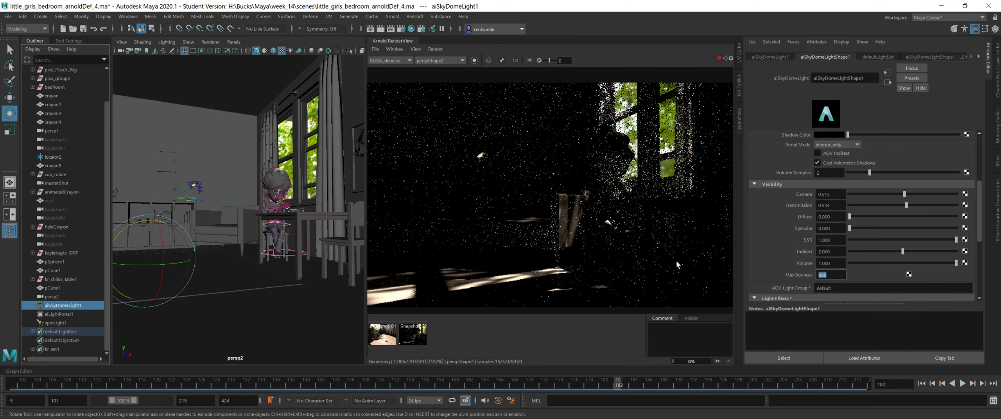
text(0)
drag(889, 250, 684, 249)
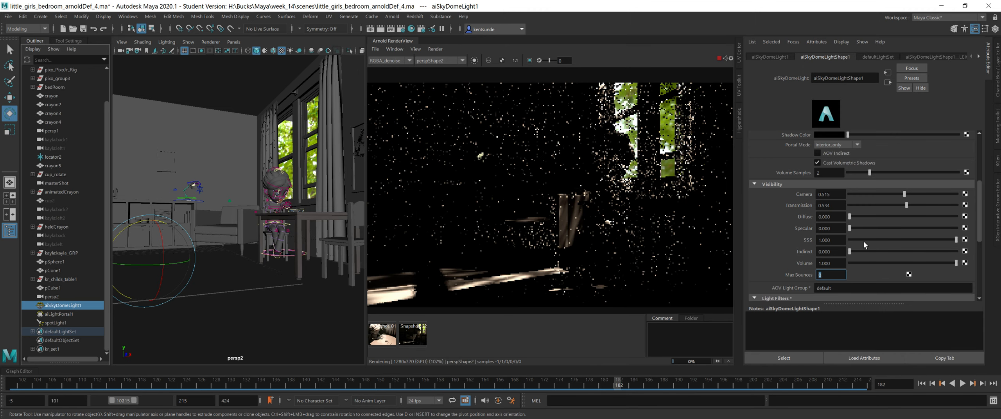
drag(863, 240, 729, 248)
drag(956, 263, 663, 269)
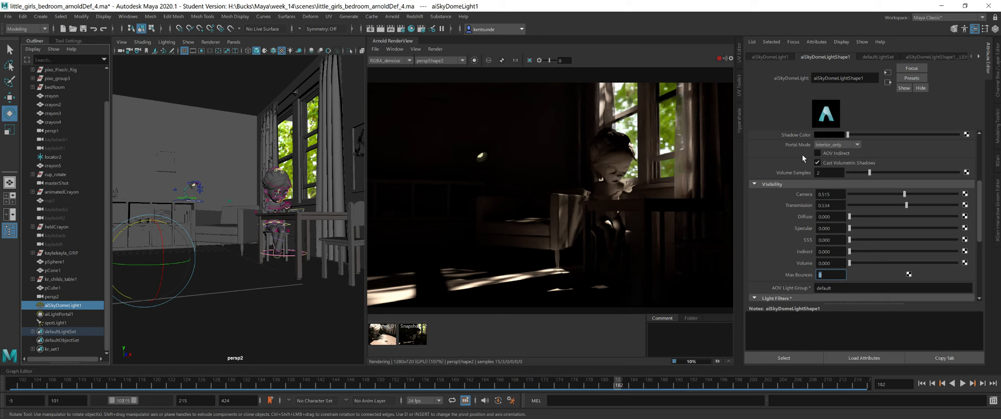
scroll(871, 183, up, 5)
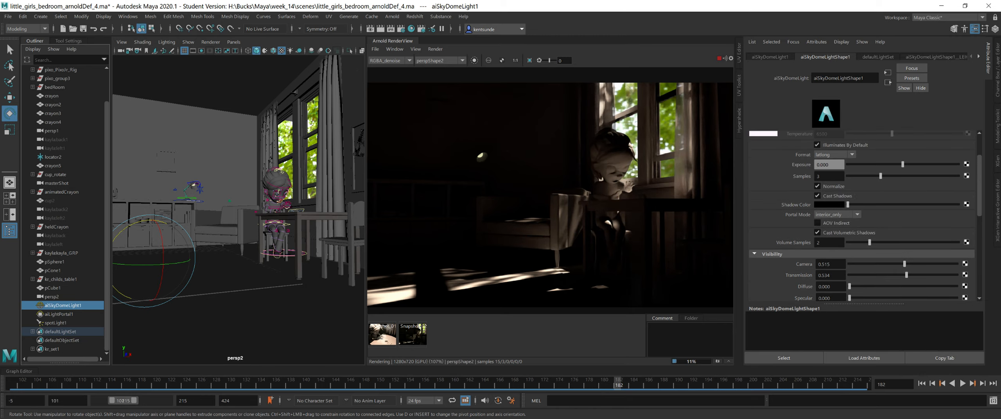
Isolate the sky dome light in the Light Editor to check its contribution to the render, and turn the isolation off again.
drag(1000, 138, 228, 193)
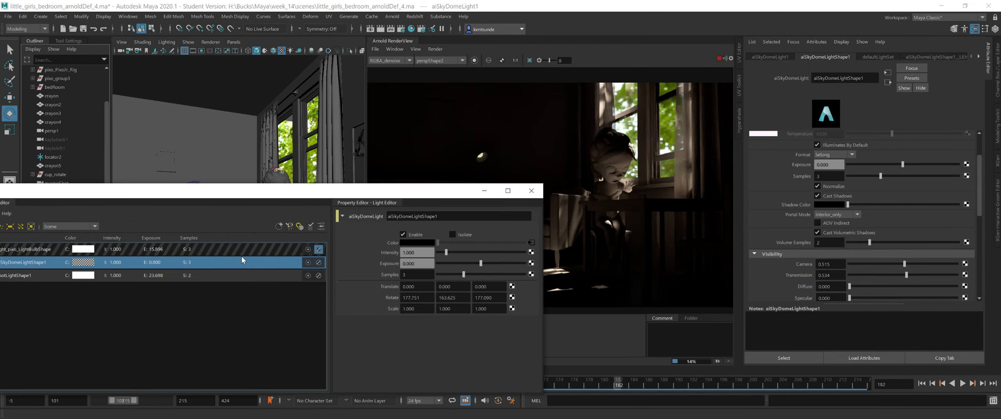
click(308, 263)
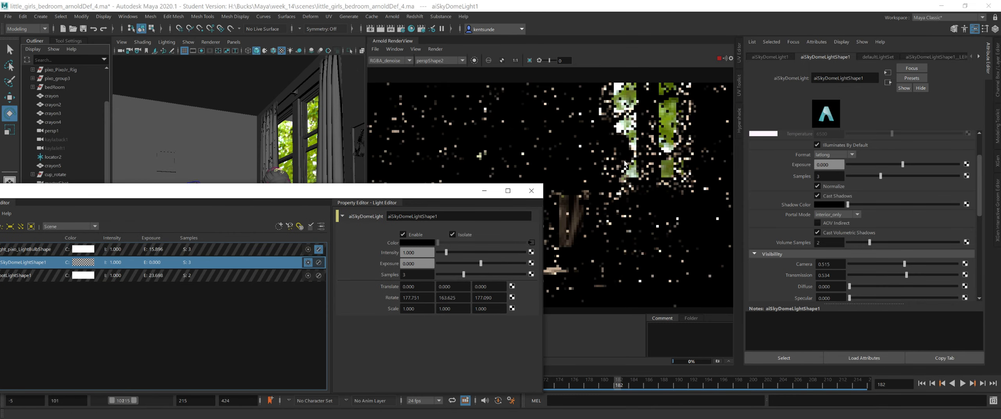
drag(422, 192, 470, 194)
click(323, 265)
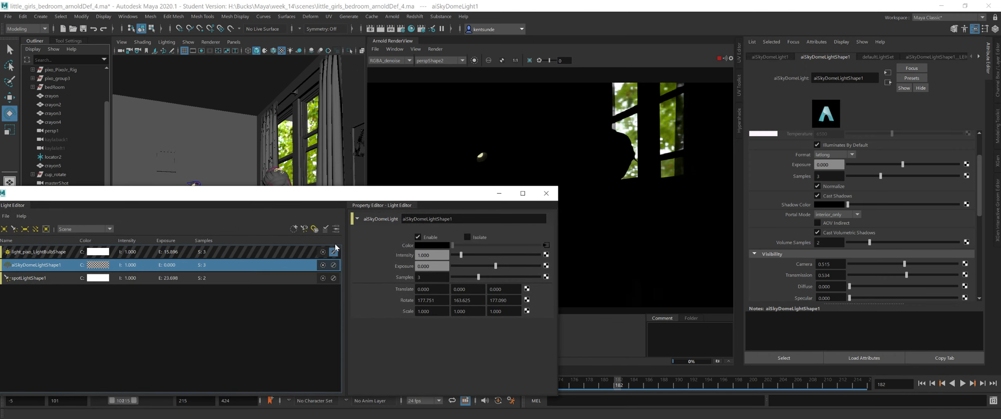
drag(313, 201, 350, 131)
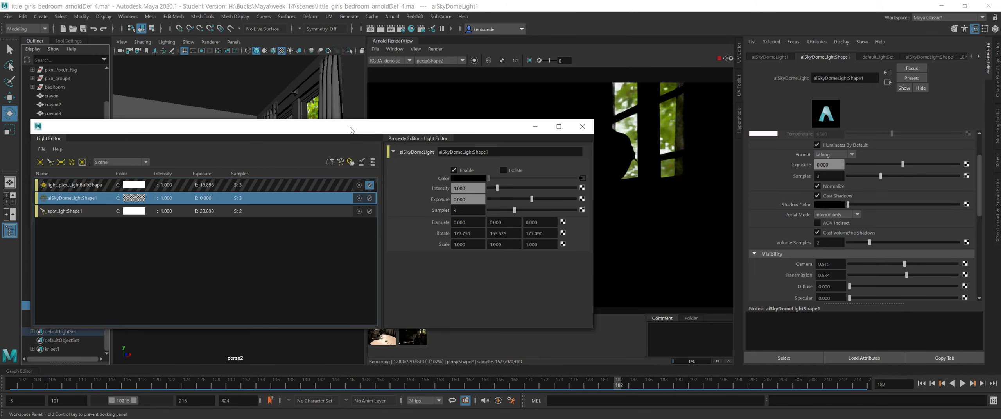
Inspect the spot light's settings in the Light Editor and move the editor out of the way.
click(303, 211)
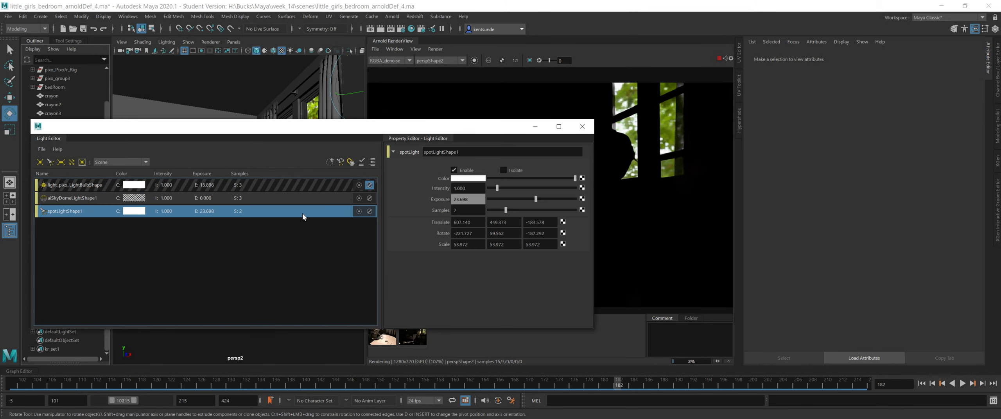
click(460, 172)
click(460, 172)
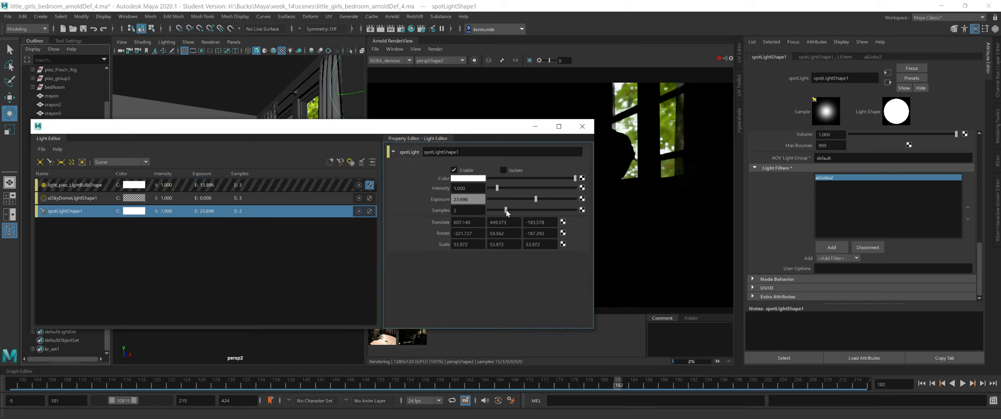
drag(506, 211, 504, 210)
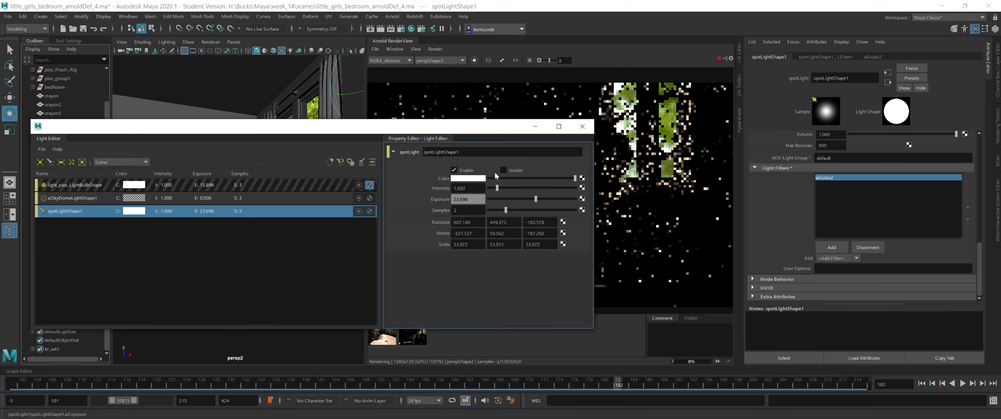
drag(444, 132, 1000, 193)
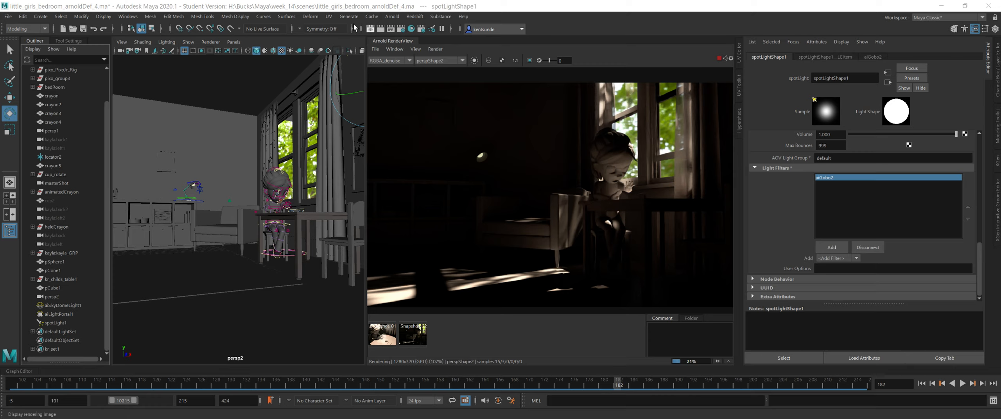
Create an Arnold area light, scale it up uniformly and turn off Normalize.
click(392, 18)
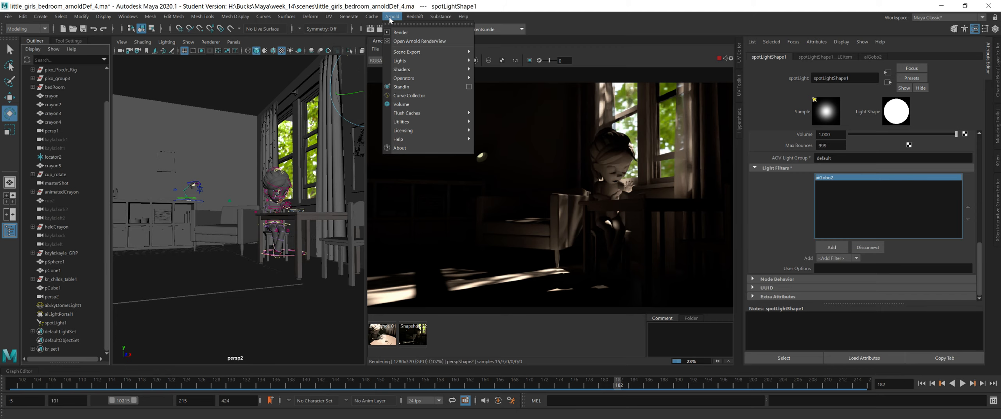
mouse_move(416, 61)
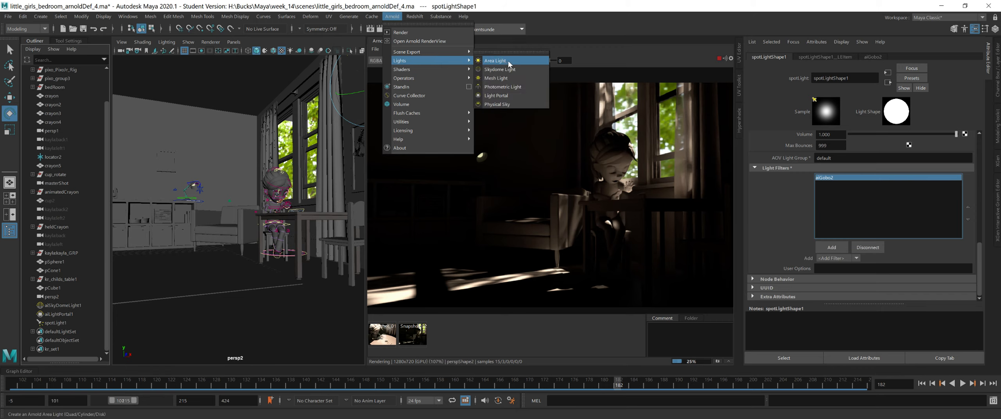
click(495, 60)
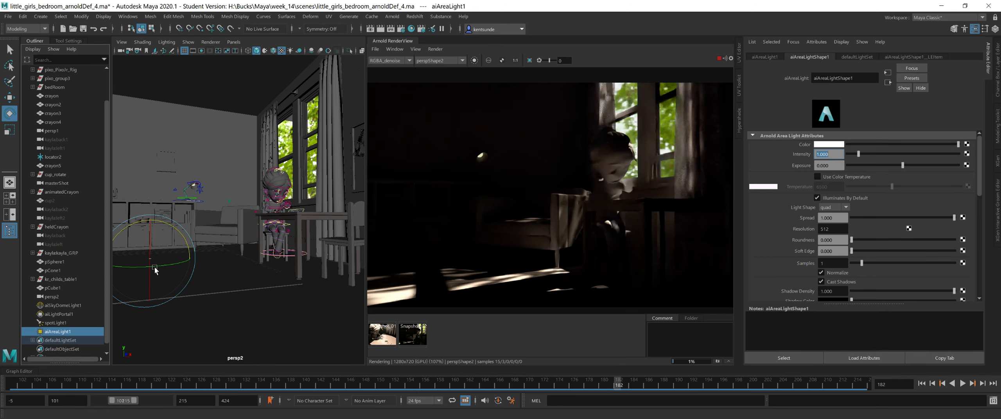
key(r)
drag(147, 260, 252, 246)
click(821, 272)
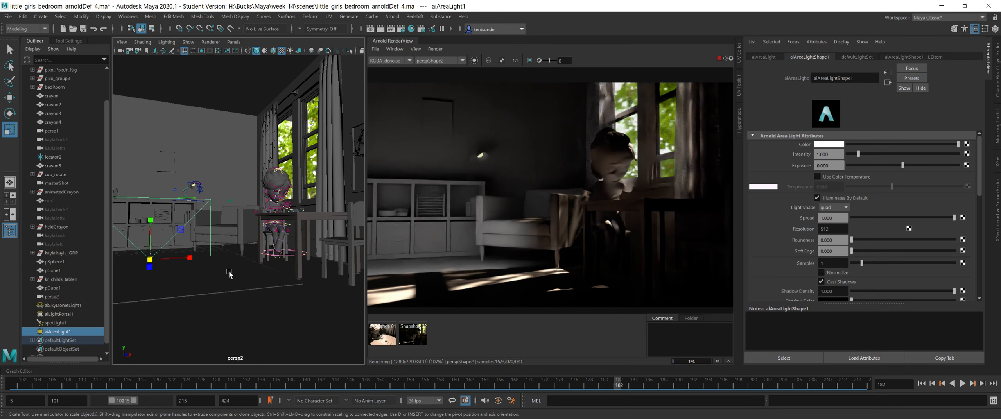
Raise the area light to about 88.7 in Y and enlarge it uniformly to a scale of about 128.
key(w)
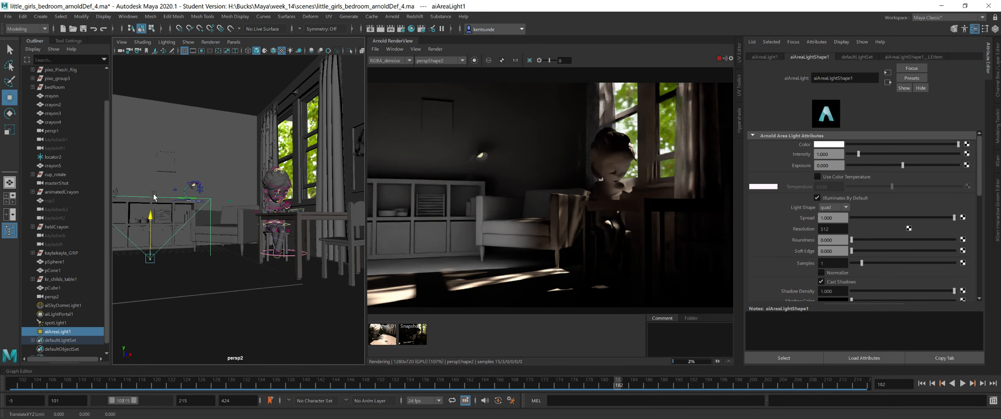
drag(152, 221, 159, 153)
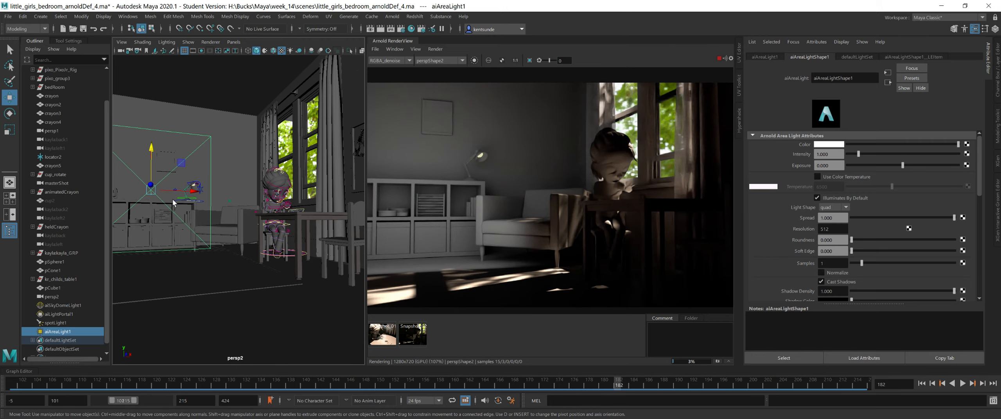
key(r)
drag(151, 189, 198, 184)
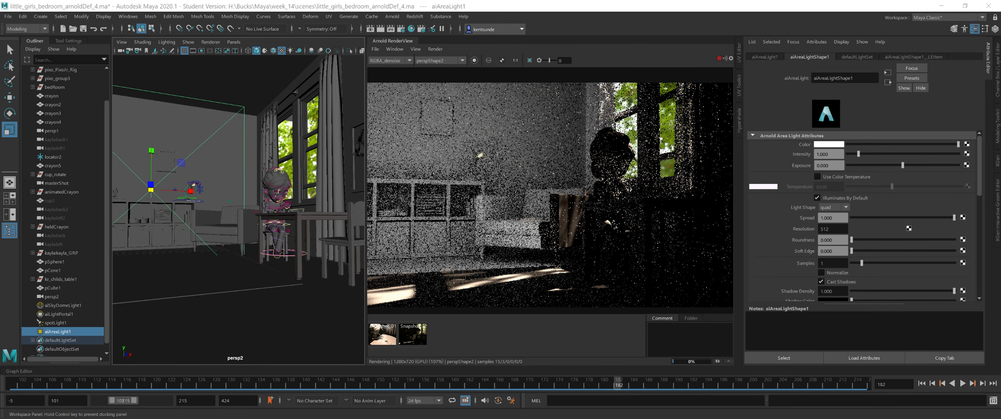
Rename the new area light to ai_sky and isolate it in the Light Editor.
drag(1000, 159, 640, 138)
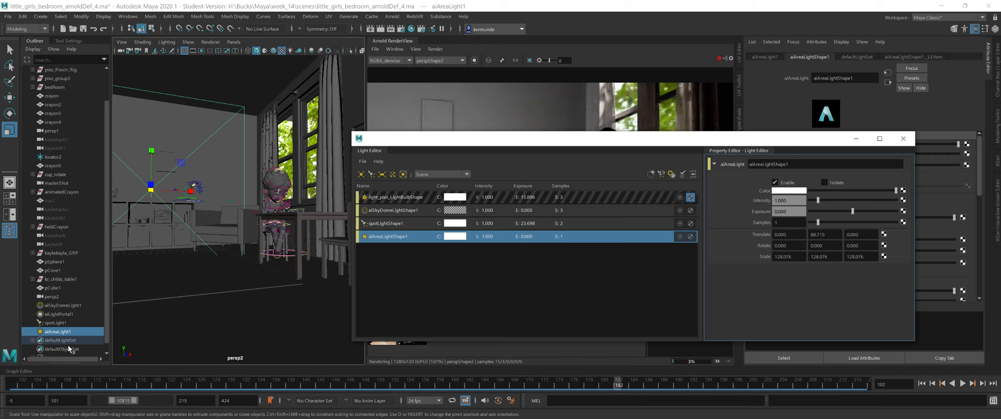
double_click(71, 331)
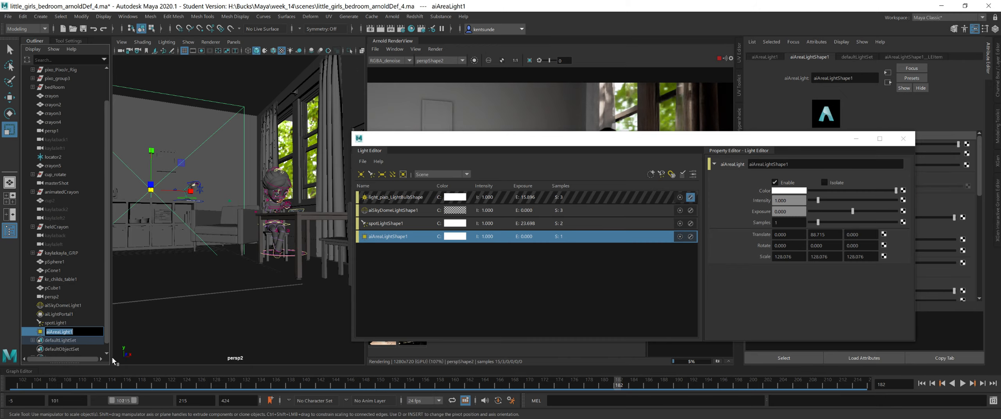
text(ai_ssk)
key(BackSpace)
key(BackSpace)
key(Return)
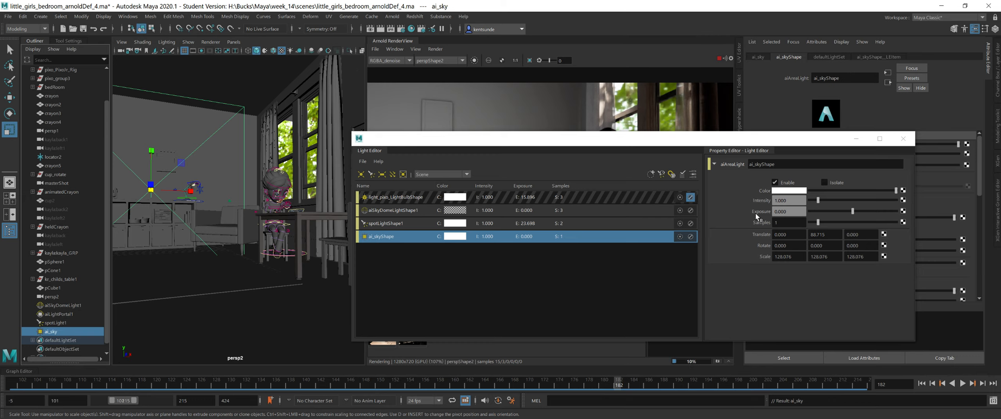
click(680, 237)
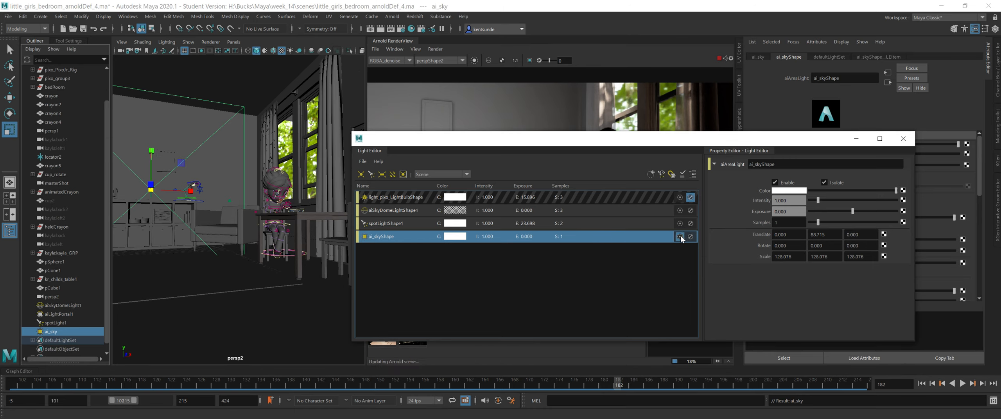
click(903, 139)
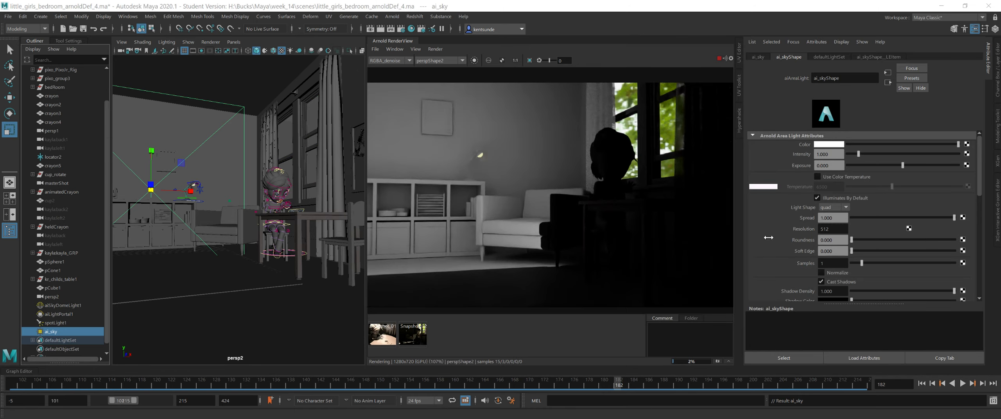
Look through ai_sky in the viewport and position the light outside the room, aimed in through the window.
click(234, 41)
click(259, 77)
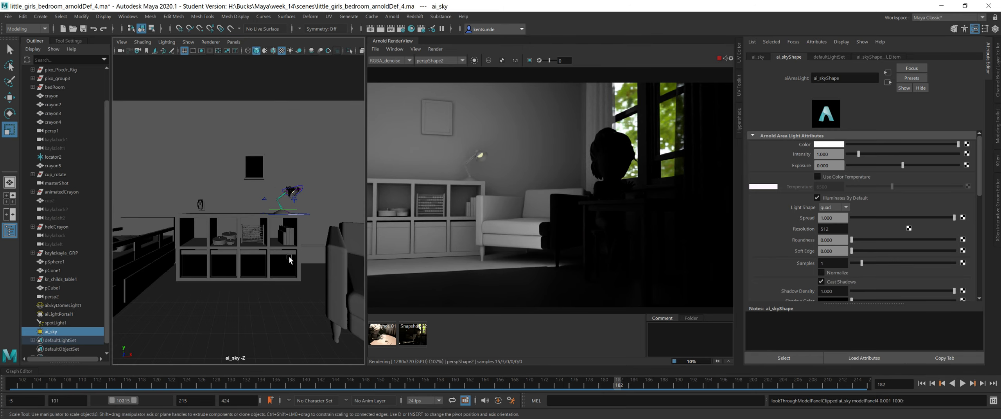
alt+drag(289, 257, 293, 279)
alt+right_drag(292, 279, 316, 294)
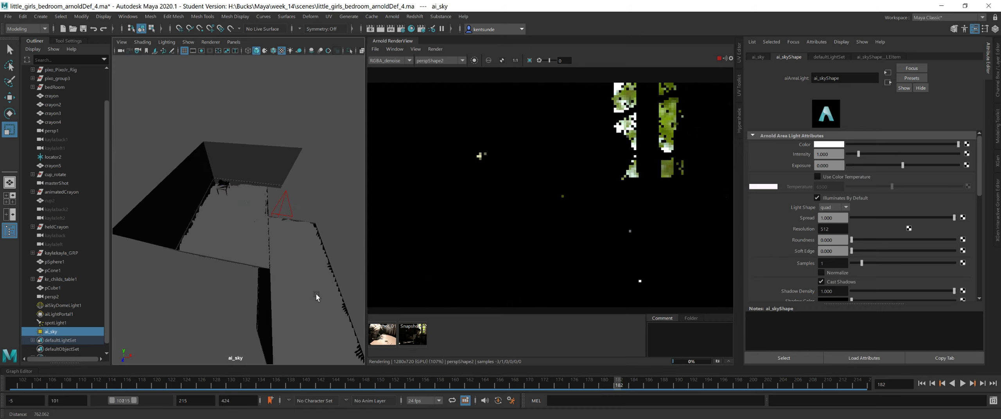
alt+drag(316, 294, 200, 253)
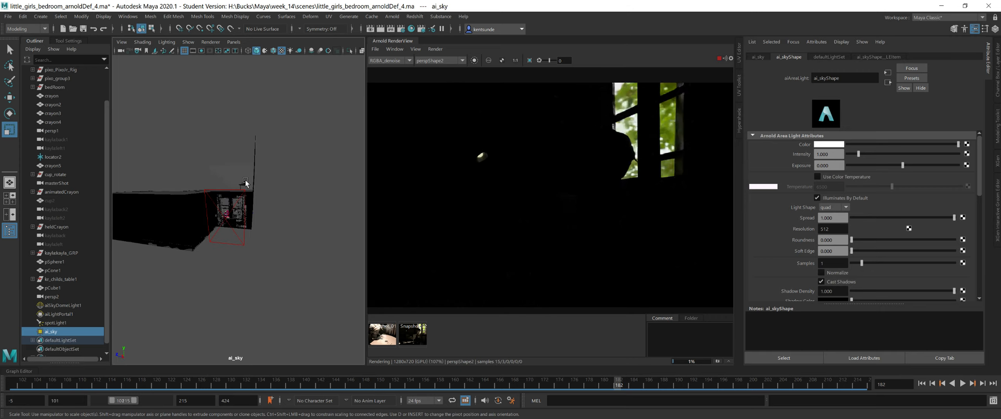
alt+drag(245, 179, 286, 230)
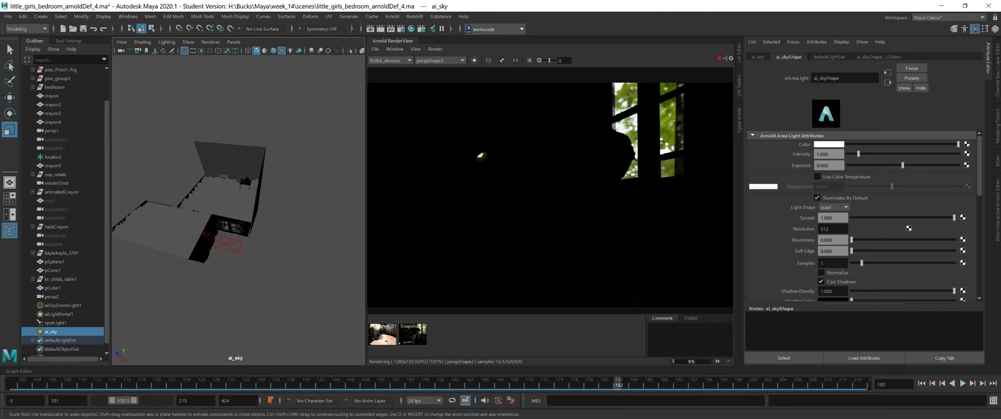
Try an exposure of 20 on ai_sky and reduce it to about 6.6.
drag(833, 166, 670, 157)
text(20)
key(Return)
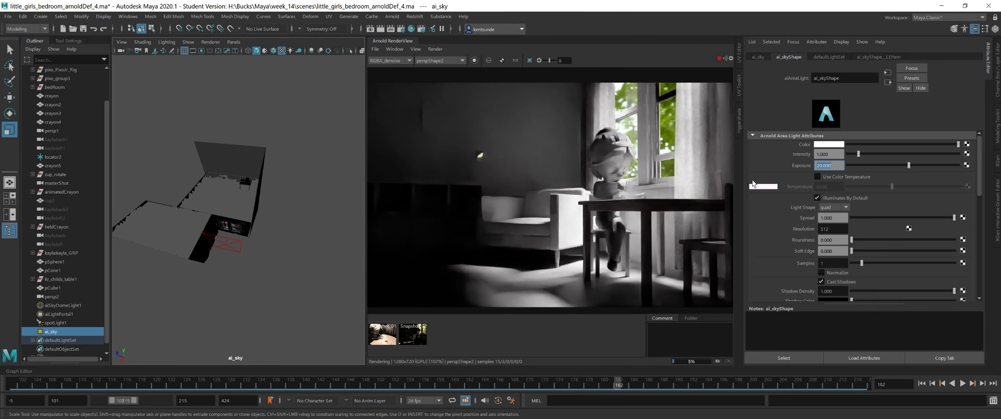
drag(909, 165, 876, 172)
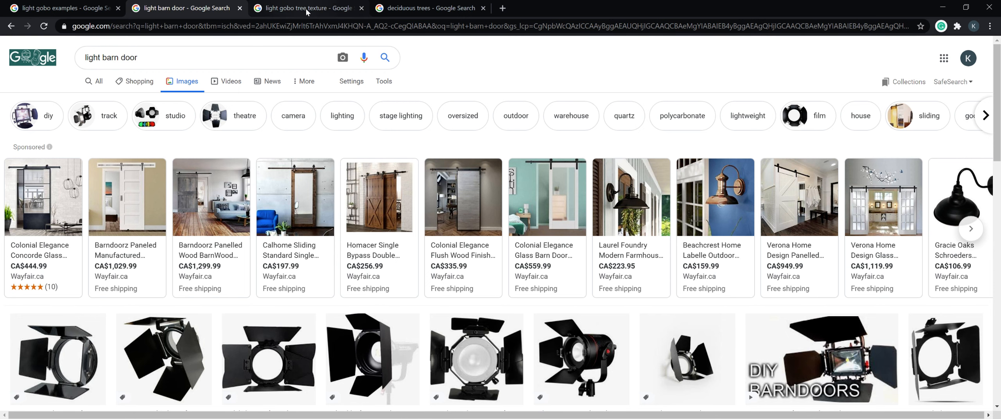
Consult the Kelvin temperature chart in the browser, return to Maya and enable color temperature on ai_sky at 10000.
click(5, 26)
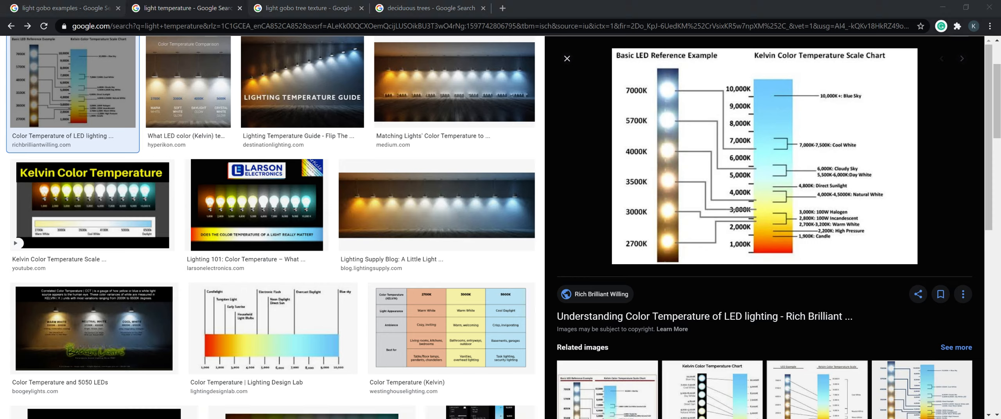
key(alt+Tab)
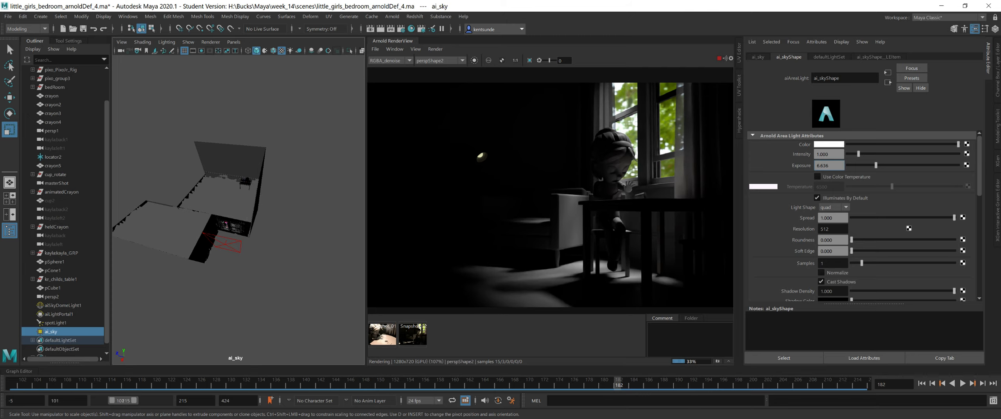
click(848, 176)
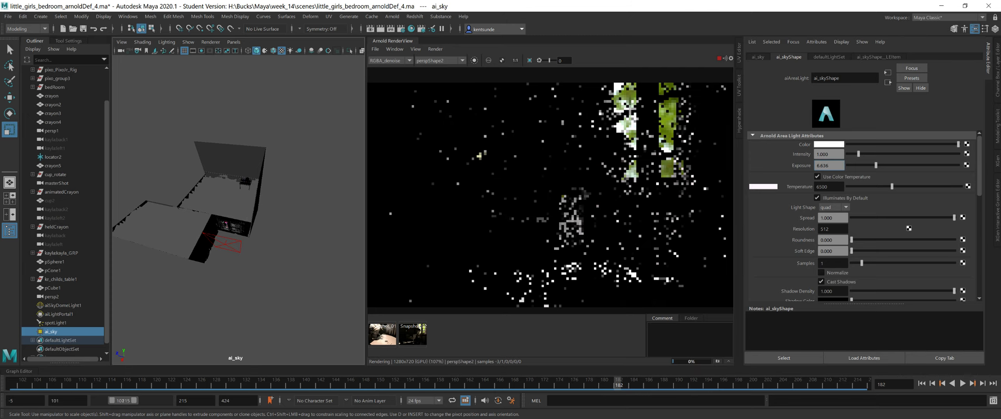
drag(830, 186, 664, 155)
text(10)
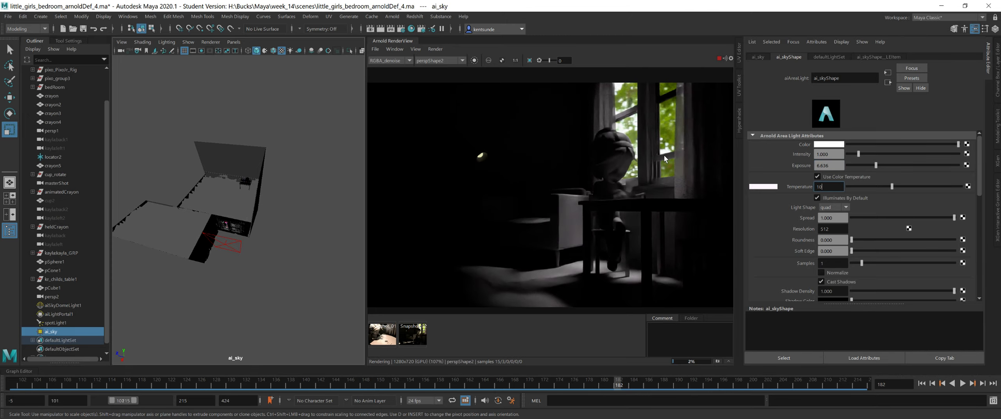
text(000)
key(Return)
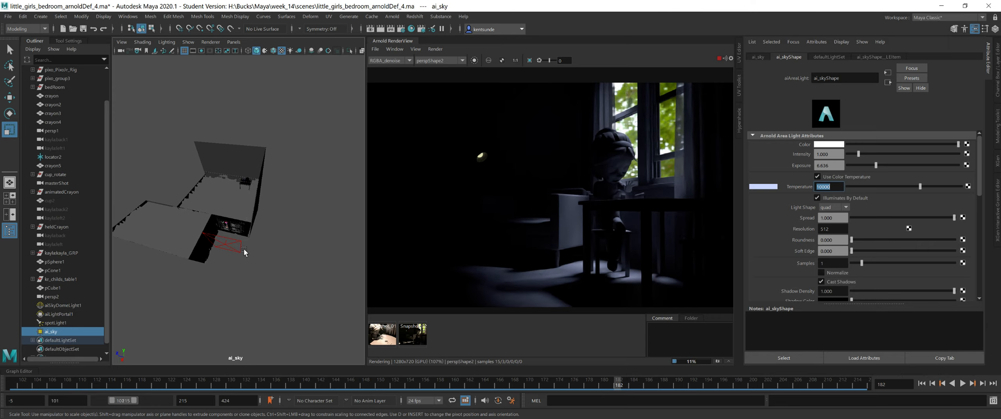
Switch the viewport to the persp1 camera and scale ai_sky uniformly to about 134.5.
alt+drag(243, 246, 246, 243)
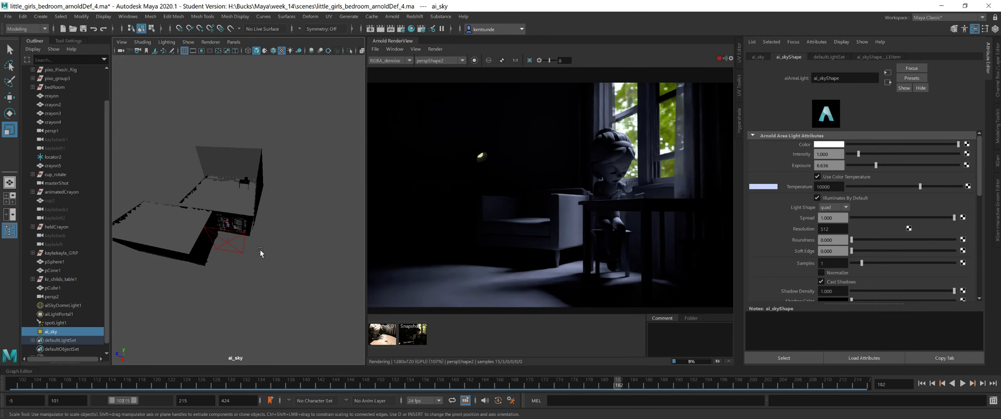
alt+drag(242, 241, 244, 244)
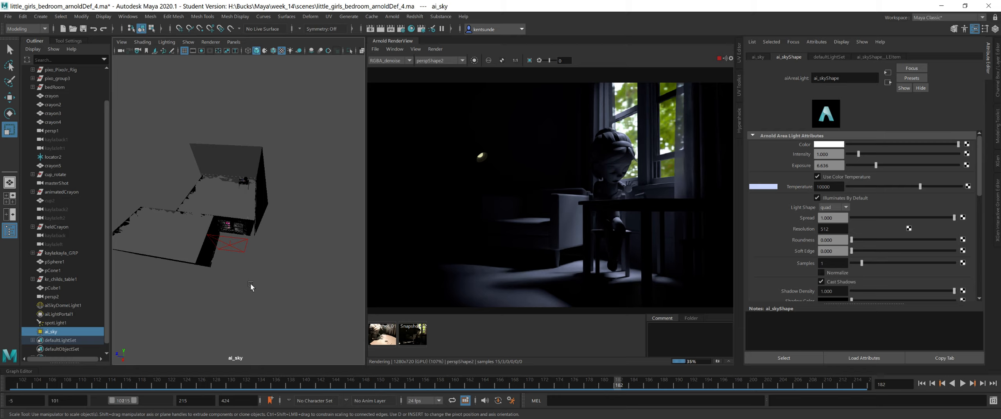
click(250, 283)
click(234, 42)
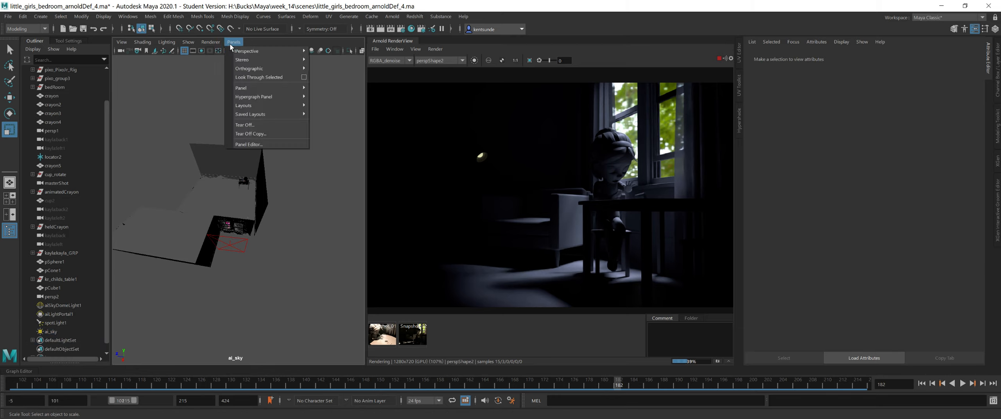
mouse_move(242, 51)
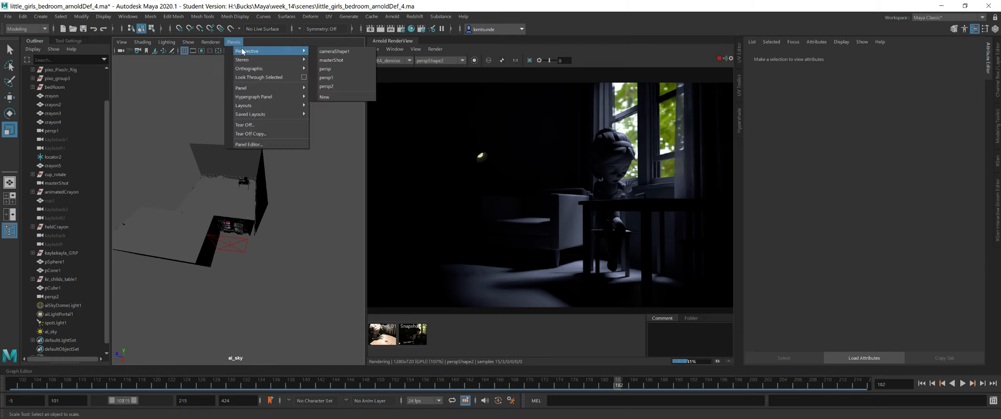
click(338, 73)
alt+drag(299, 232, 241, 198)
click(260, 173)
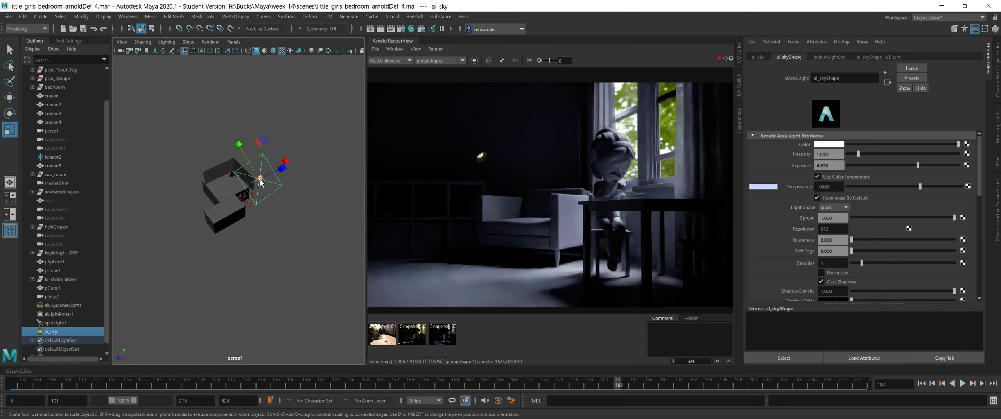
drag(260, 181, 244, 188)
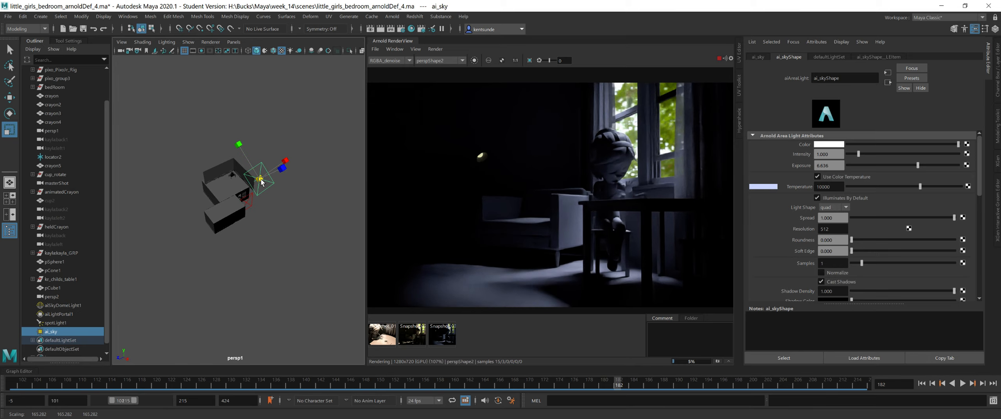
drag(260, 180, 255, 181)
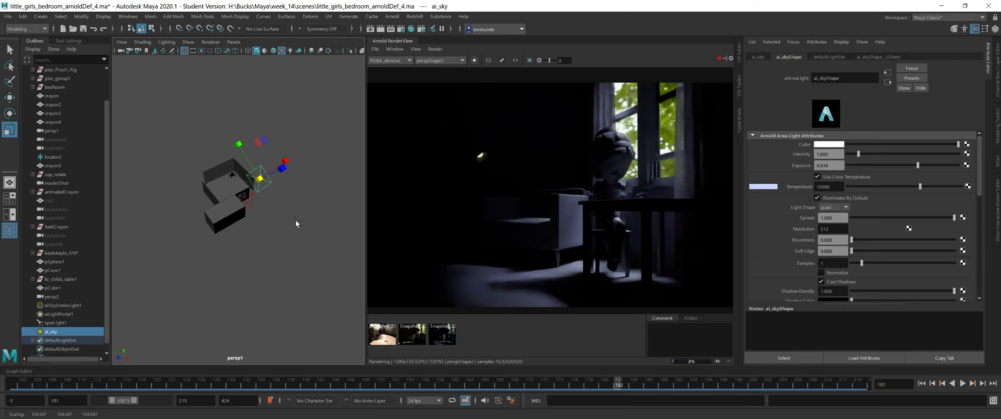
Duplicate ai_sky and isolate the copy alongside the original in the Light Editor.
key(ctrl+d)
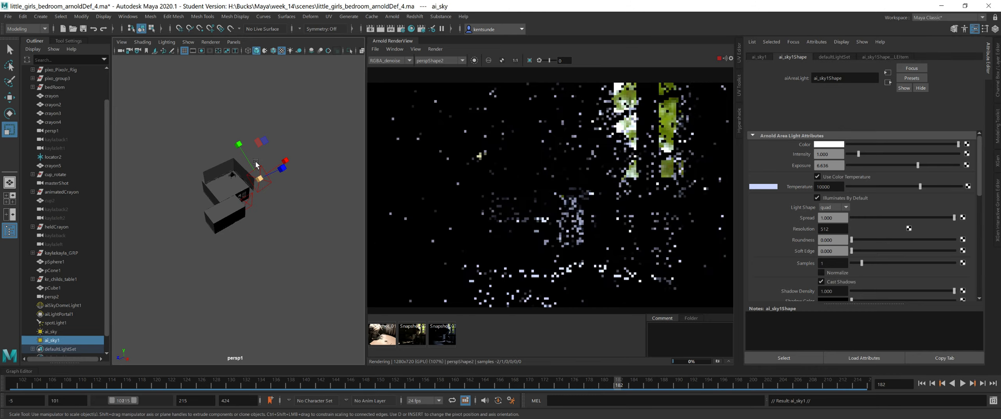
key(w)
drag(261, 149, 263, 182)
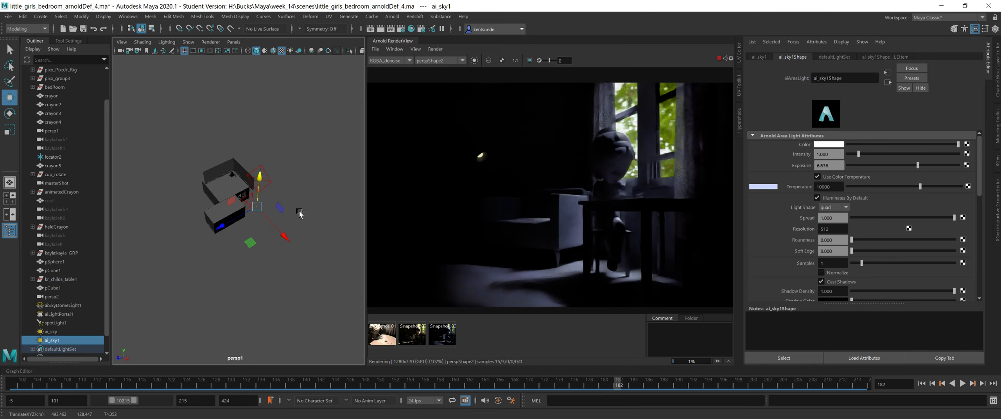
key(ctrl+z)
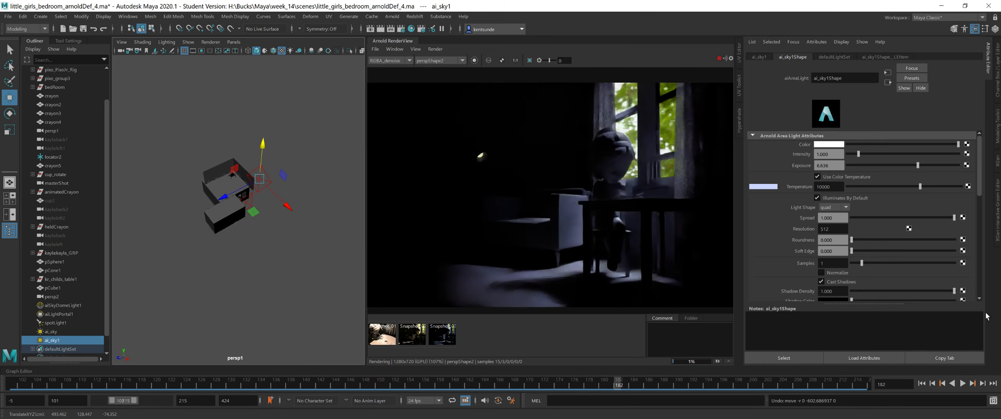
drag(999, 195, 531, 117)
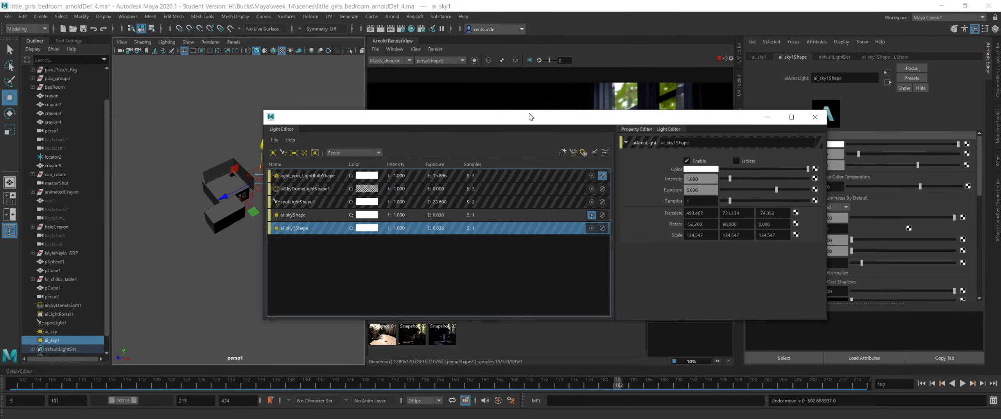
click(505, 280)
click(592, 228)
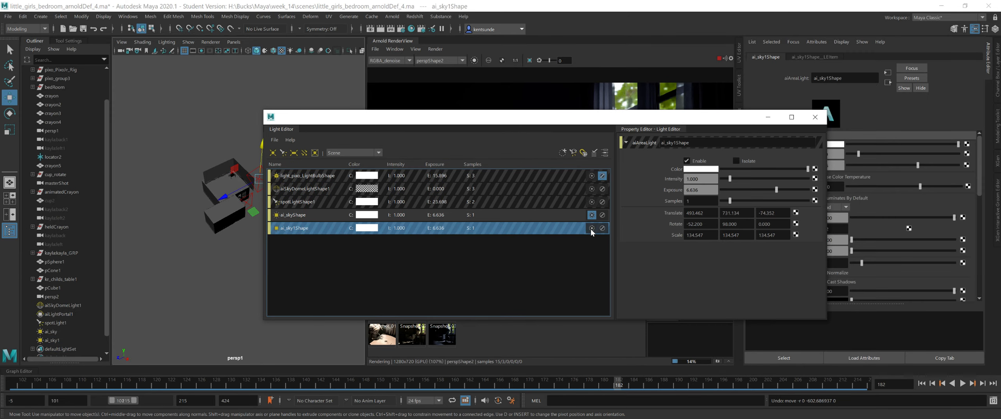
drag(413, 123, 1000, 168)
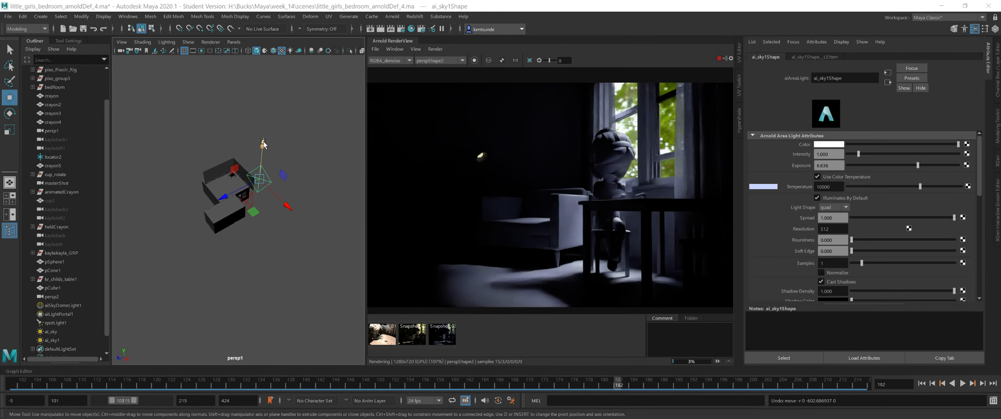
Lower ai_sky1 to about 154 in Y outside the room and stand it upright at about 941.7 in X.
drag(264, 146, 344, 242)
key(e)
key(w)
key(r)
alt+drag(240, 254, 233, 220)
key(e)
key(w)
drag(248, 178, 249, 172)
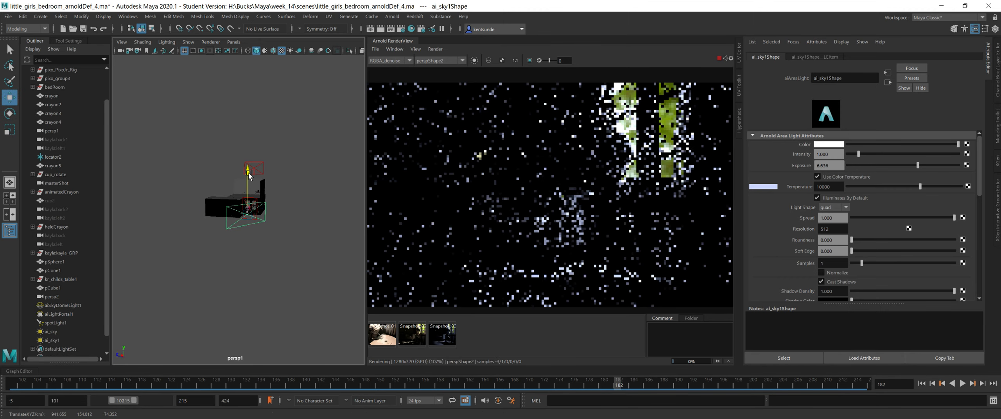
alt+drag(235, 233, 265, 242)
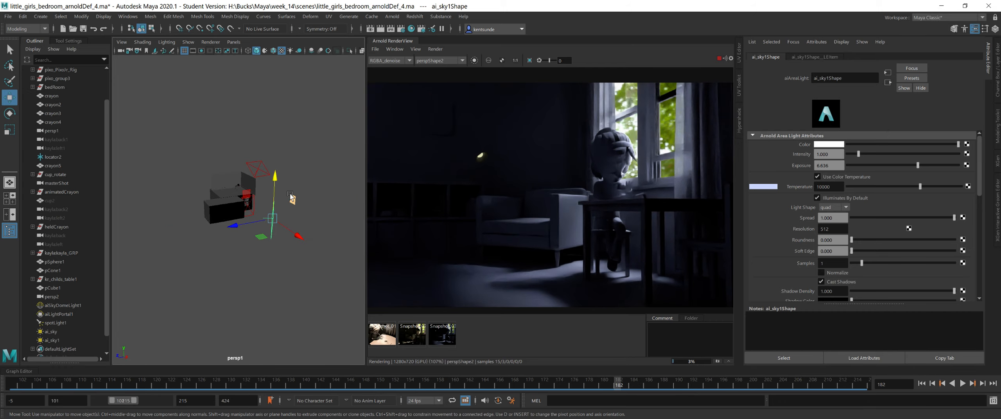
Reposition ai_sky1 to about 820.5, 96.3, -251.8 and rotate it toward the window.
key(r)
click(274, 170)
drag(274, 169, 274, 168)
alt+drag(287, 226, 246, 222)
drag(230, 170, 221, 178)
key(w)
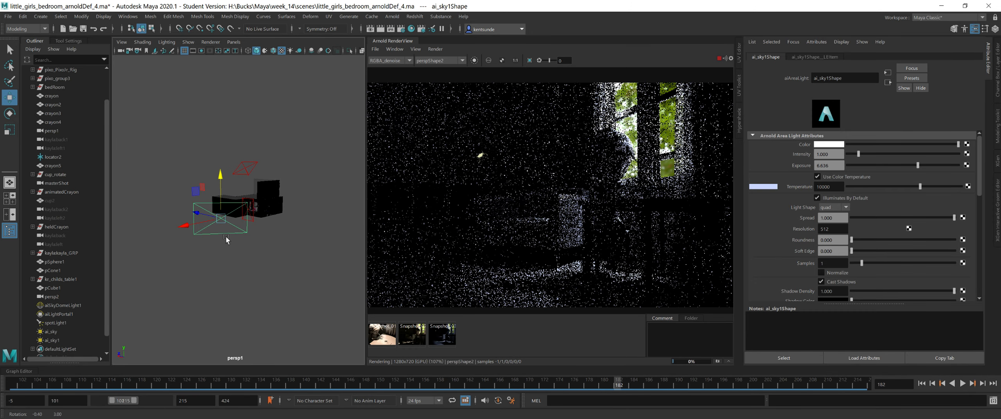
alt+drag(225, 237, 217, 257)
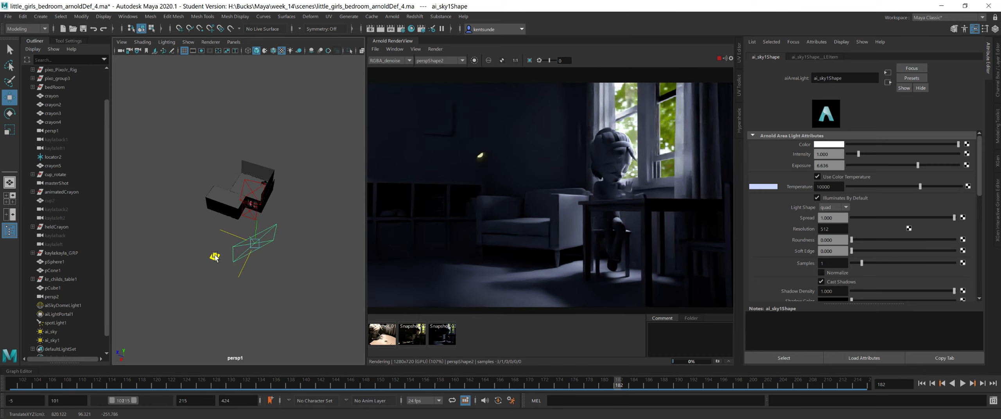
key(e)
mouse_move(266, 275)
mouse_down()
mouse_move(246, 275)
mouse_move(276, 264)
mouse_up()
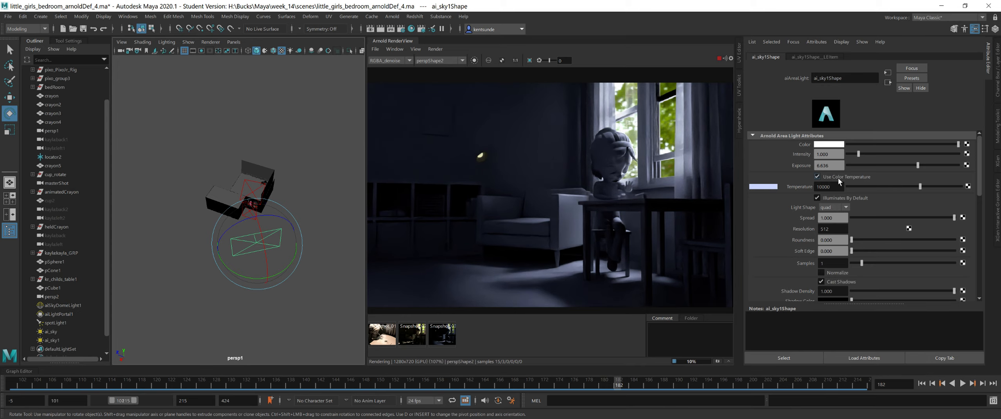
Turn off color temperature on ai_sky1 and give it a light green color with hue 120 and saturation 0.679.
click(853, 177)
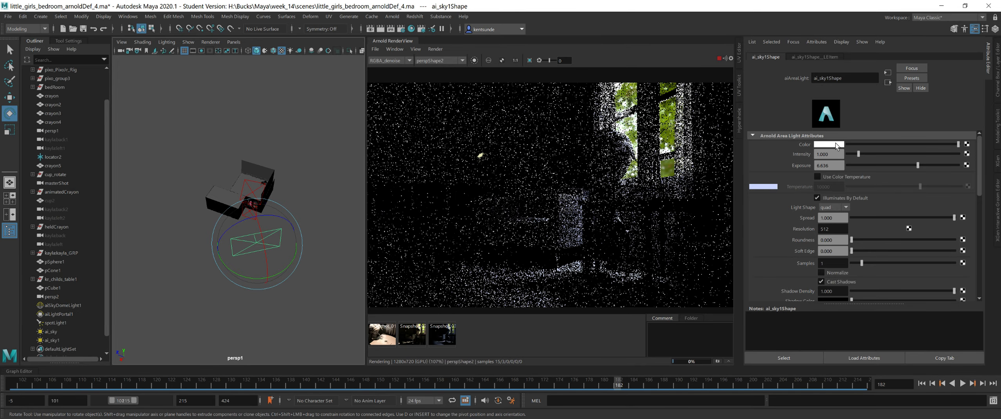
click(836, 144)
drag(825, 175, 840, 175)
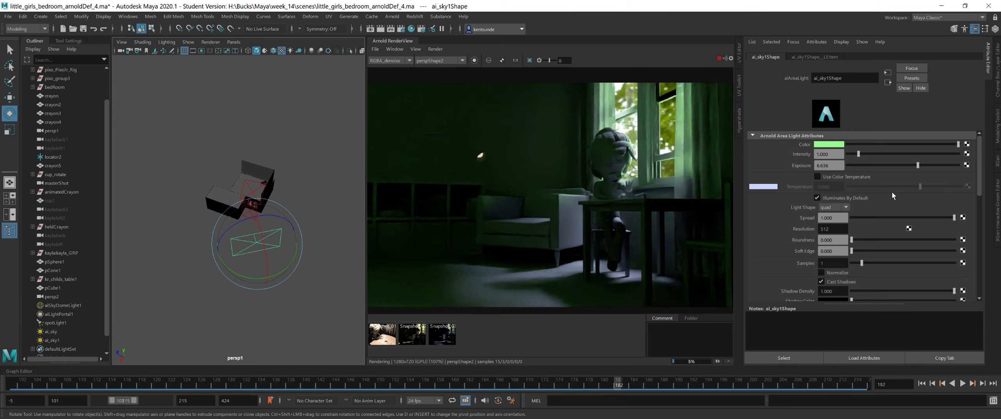
Adjust the exposure of ai_sky1 to about 6.137 and darken its green color.
drag(918, 164, 904, 168)
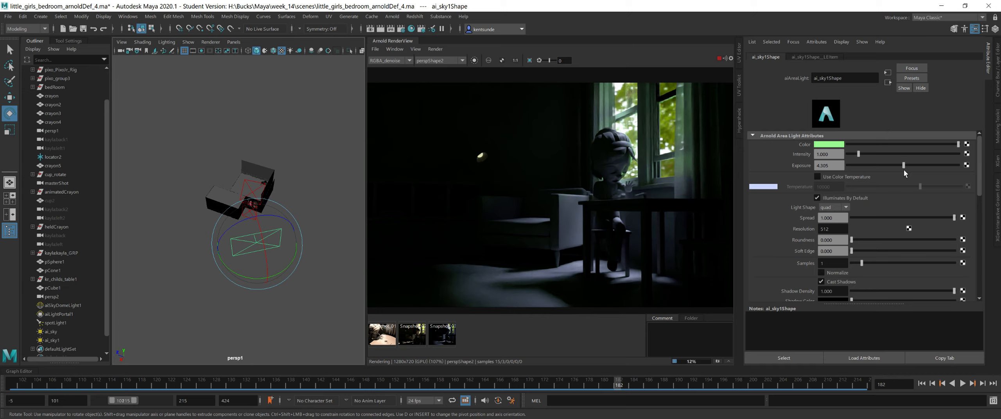
click(903, 169)
drag(904, 169, 915, 169)
click(831, 144)
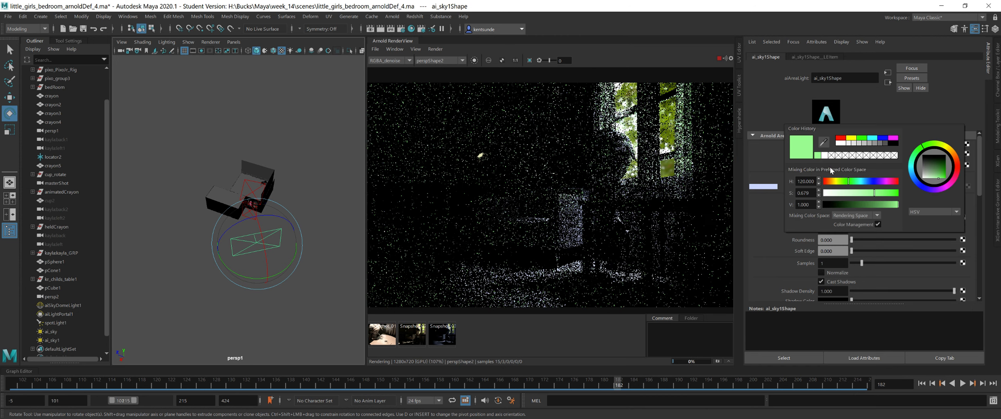
drag(867, 204, 859, 204)
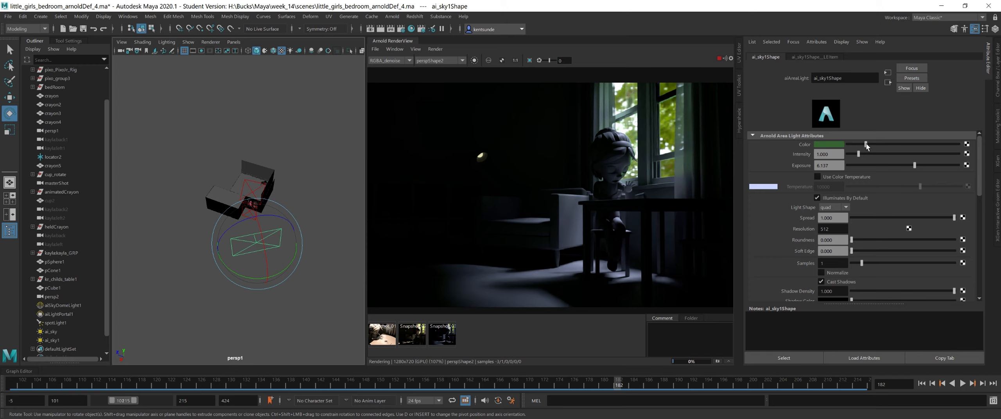
drag(865, 144, 866, 144)
Isolate spotLightShape1 together with the two sky area lights in the Light Editor.
drag(1000, 159, 493, 125)
click(316, 210)
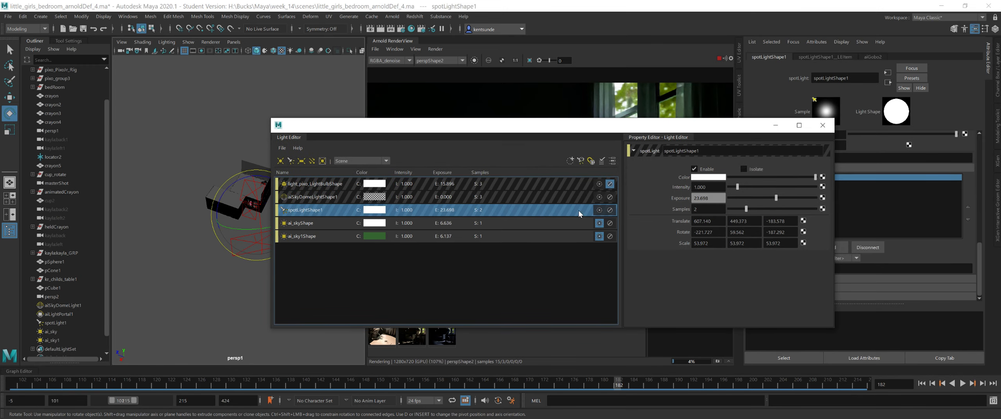
click(600, 211)
drag(574, 124, 1000, 236)
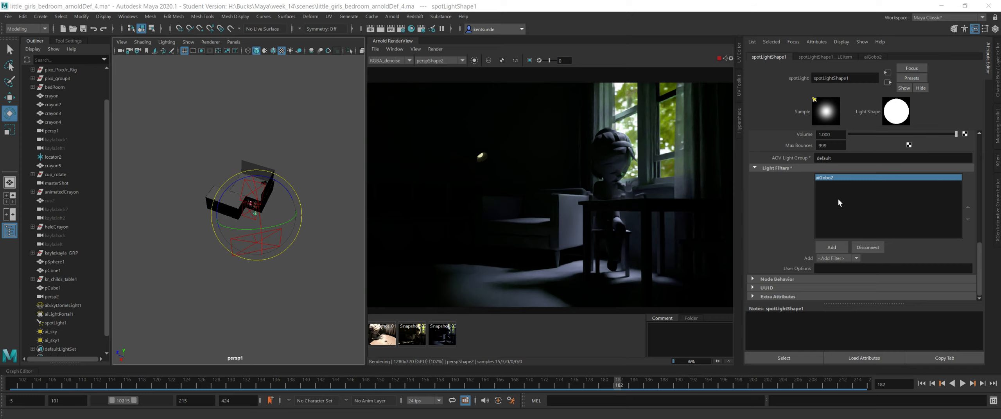
Set the Arnold exposure of the spot light to 23 and deselect it.
scroll(838, 200, up, 6)
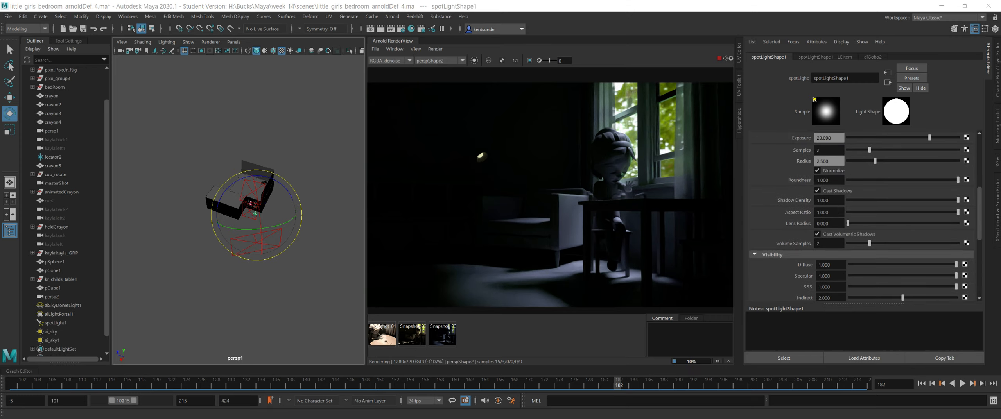
scroll(860, 215, up, 2)
scroll(860, 215, up, 3)
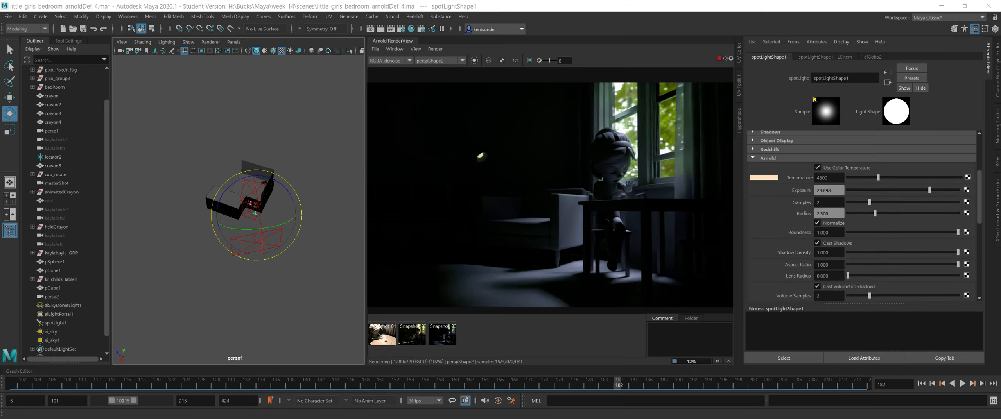
drag(836, 190, 685, 182)
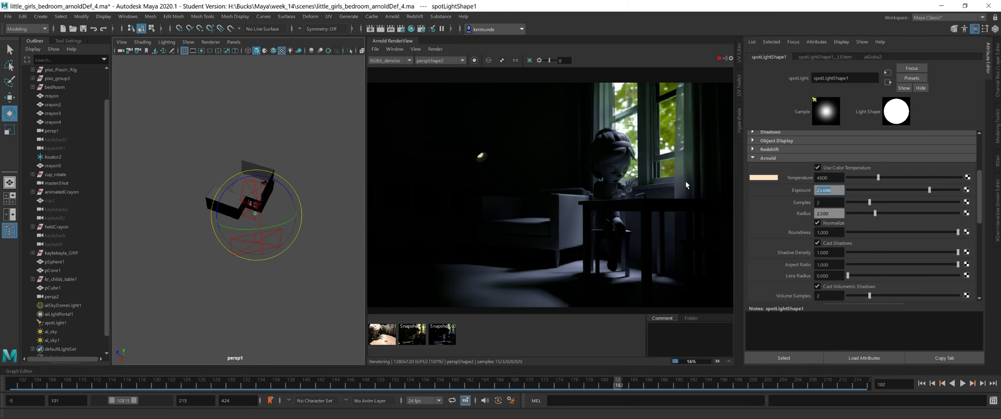
text(23)
key(Return)
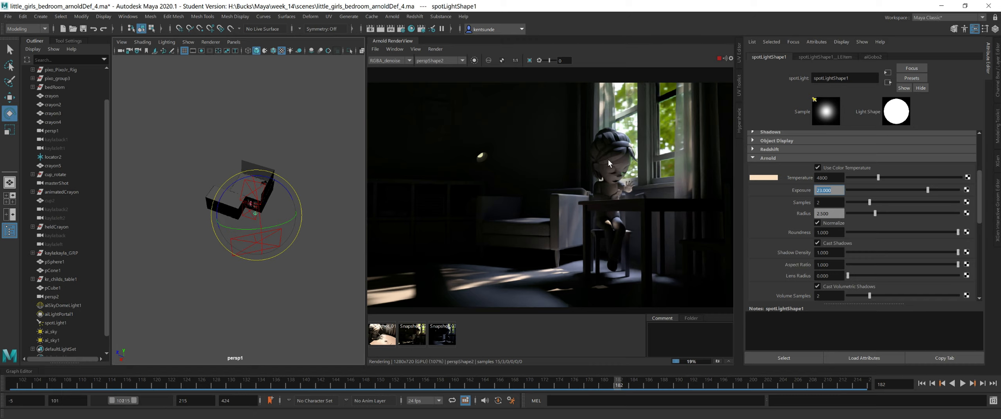
click(349, 151)
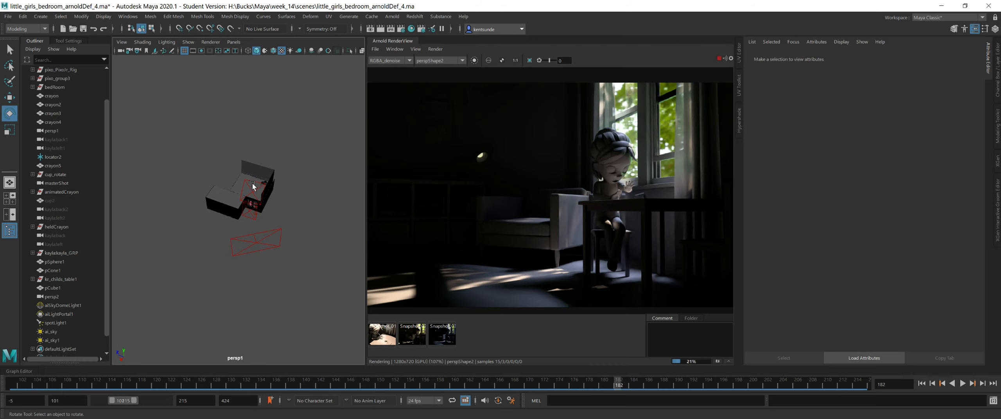
Lower the exposure of the ai_sky area light to about 4.931.
click(253, 182)
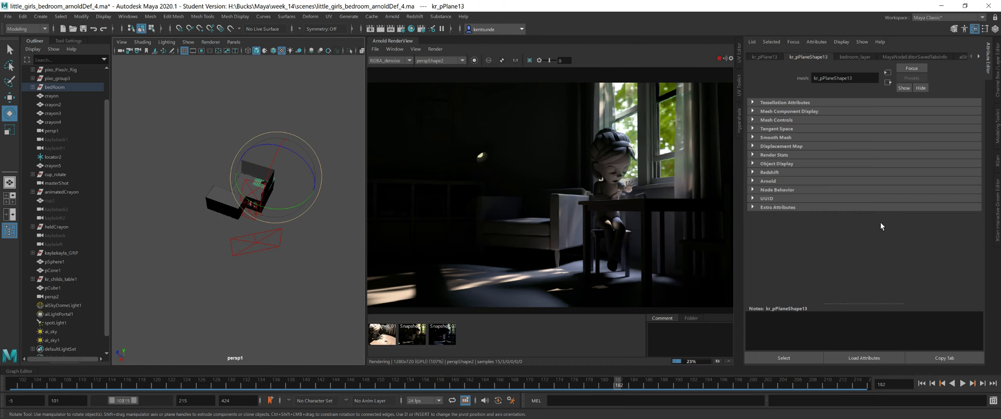
key(q)
click(244, 181)
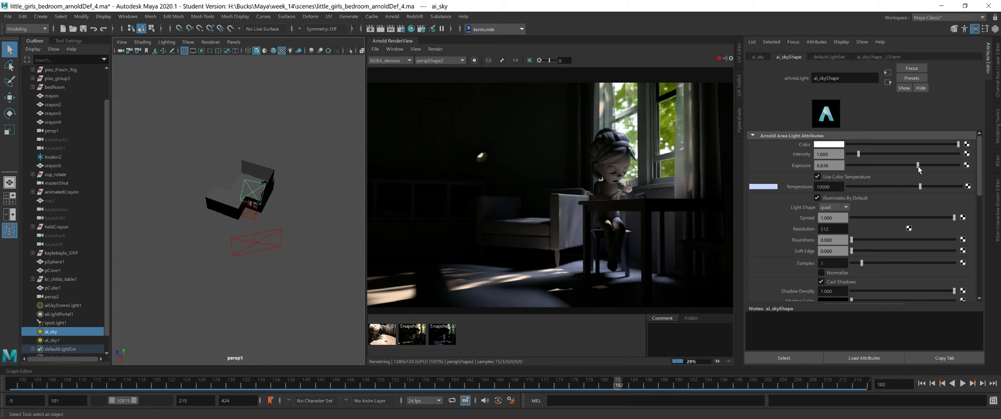
drag(918, 166, 907, 166)
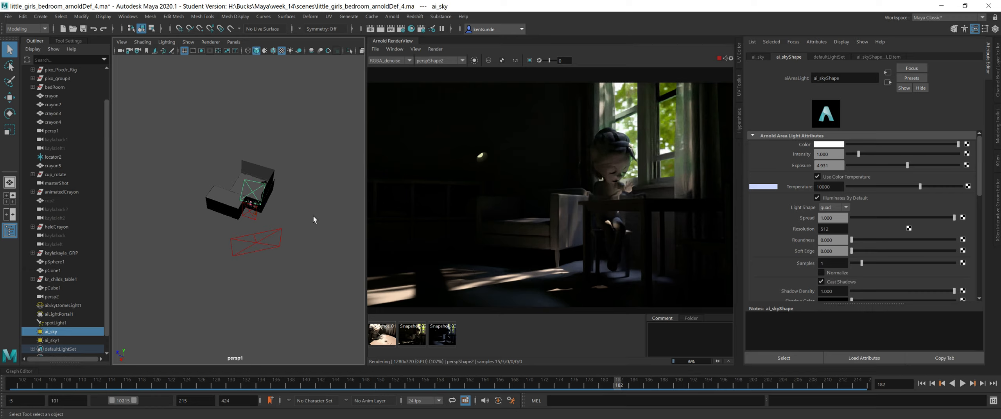
Render through the masterShotShape camera and rotate aiSkyDomeLight1 slightly about its vertical axis to shift the foliage behind the window.
click(436, 61)
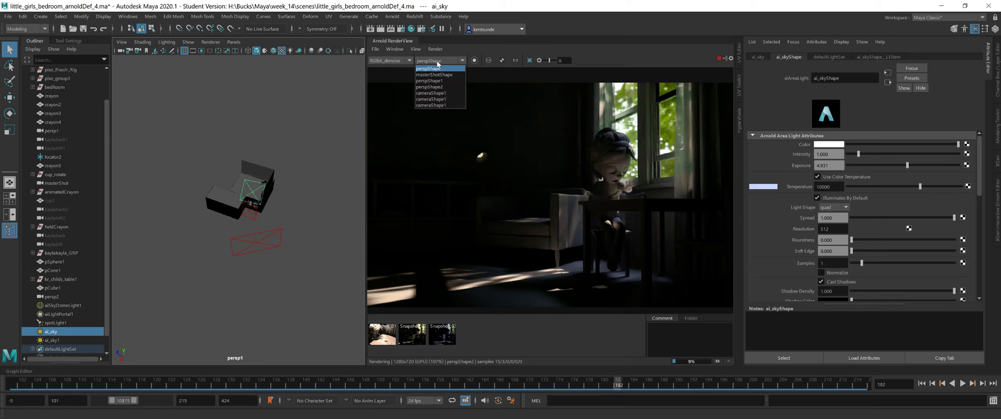
click(451, 75)
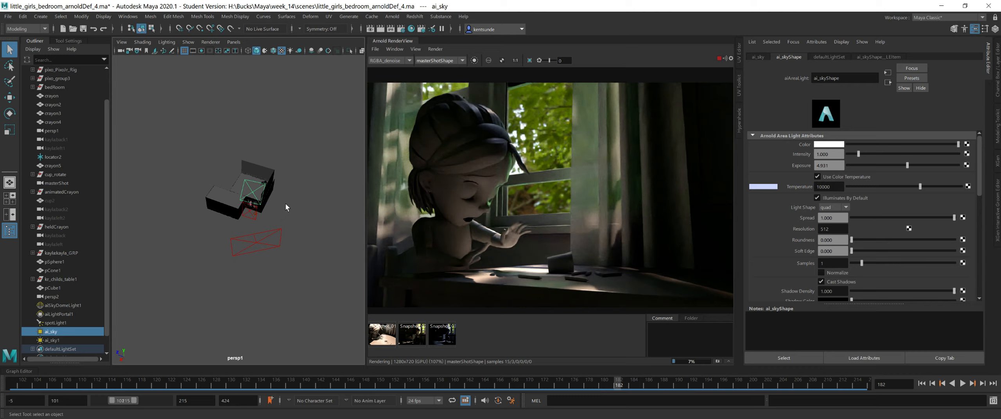
alt+drag(285, 204, 301, 238)
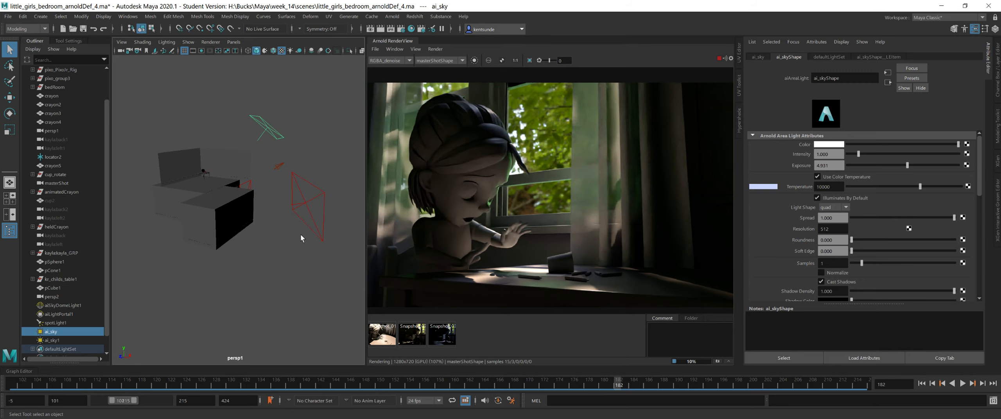
click(64, 307)
key(e)
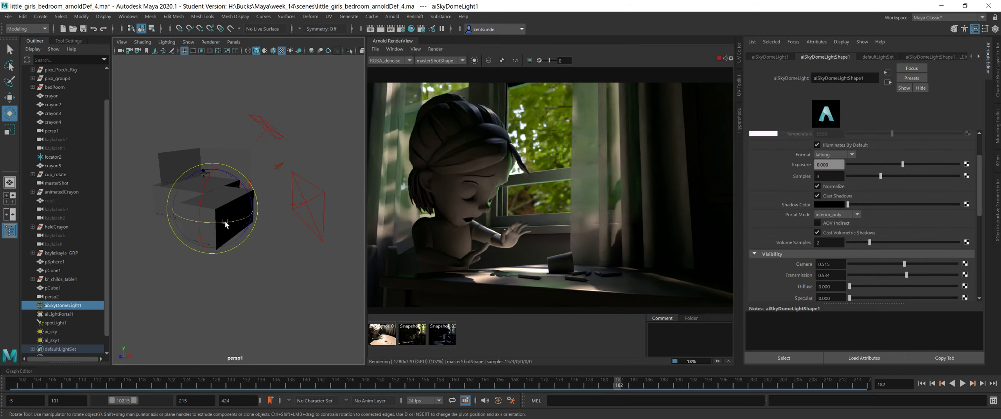
mouse_move(225, 221)
mouse_down()
mouse_move(240, 221)
mouse_move(216, 220)
mouse_up()
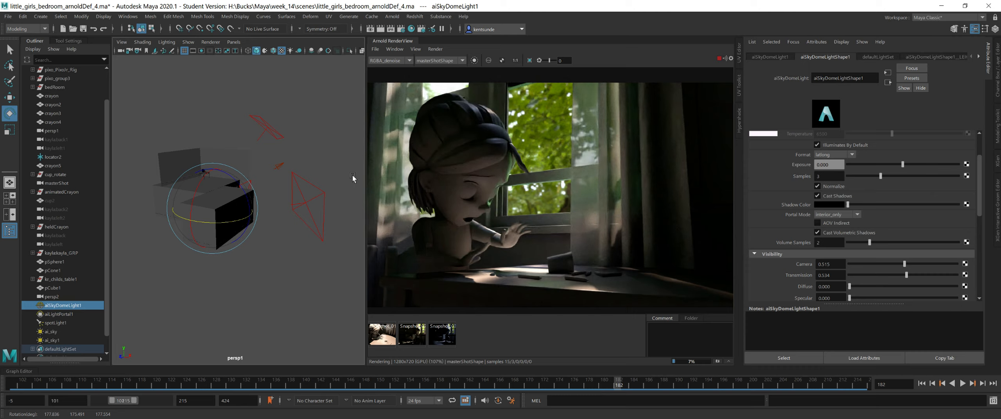
Set the Arnold color temperature of spotLight1 to 4500 and deselect the light.
click(280, 166)
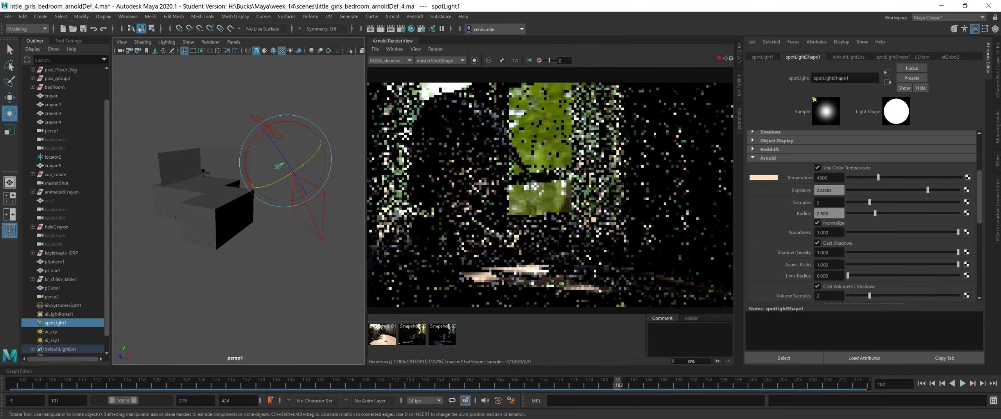
drag(878, 177, 876, 179)
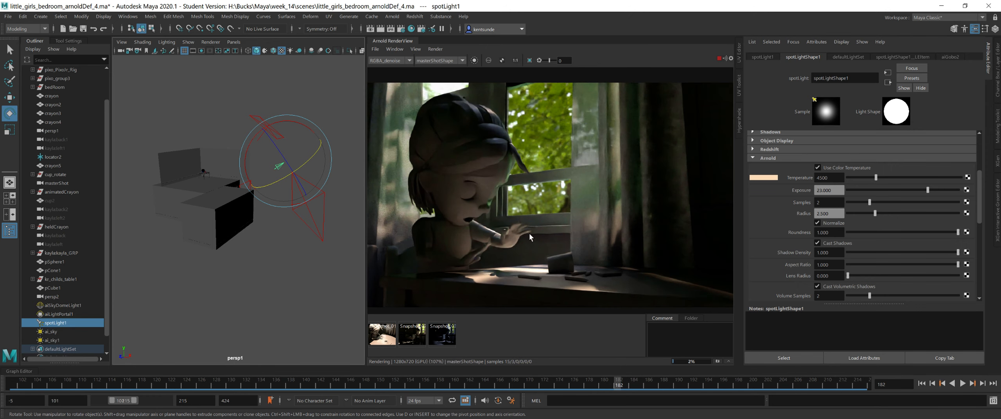
click(294, 227)
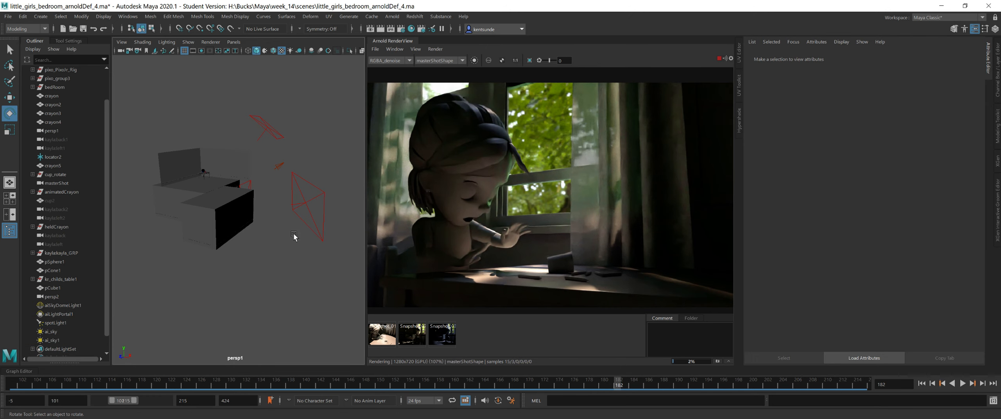
Raise the exposure of the green ai_sky1 light slightly and set the exposure of ai_sky to 5.5.
click(316, 190)
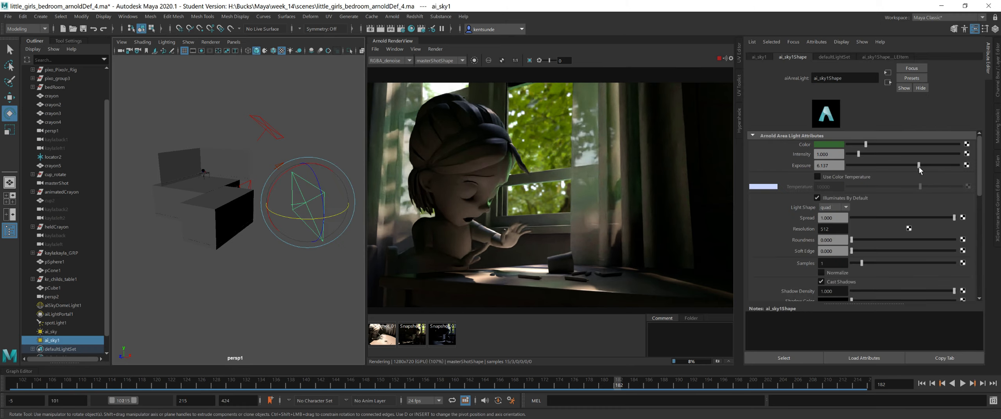
drag(920, 166, 922, 165)
click(275, 133)
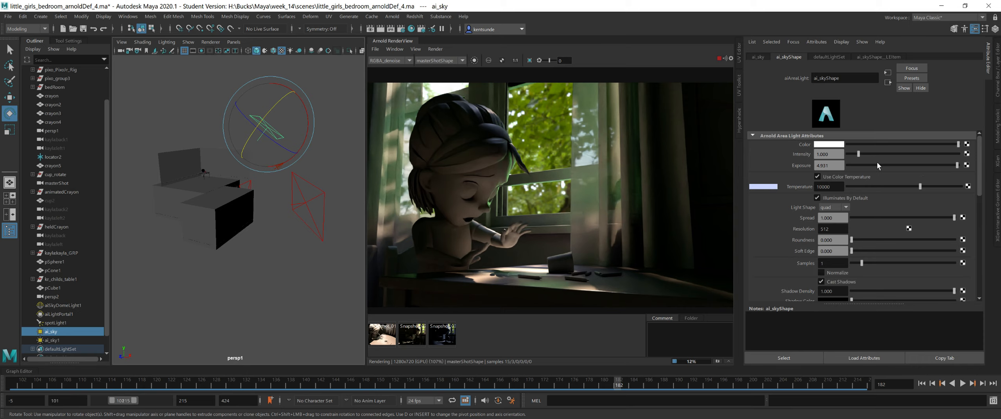
key(Return)
text(5.5)
key(Return)
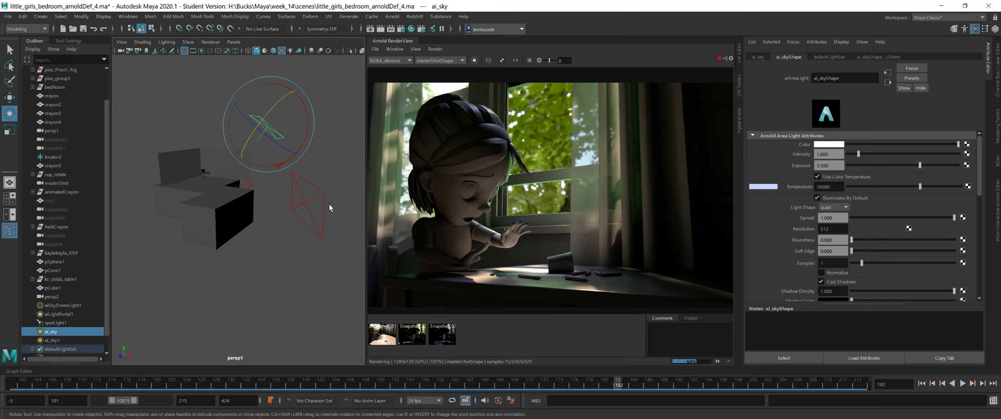
Select spotLight1 and bring up its Arnold visibility settings.
click(284, 166)
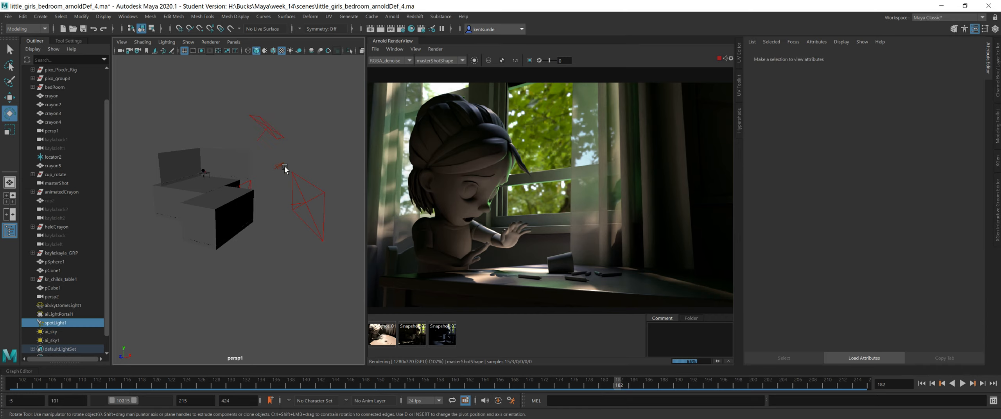
scroll(896, 268, down, 5)
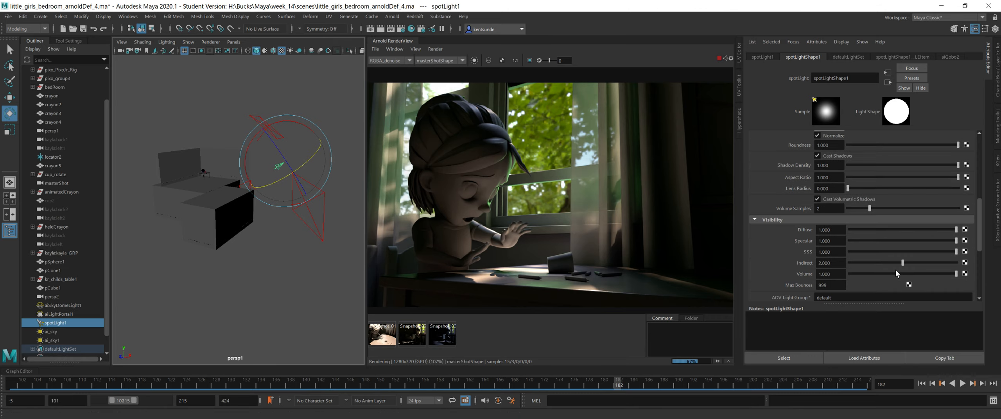